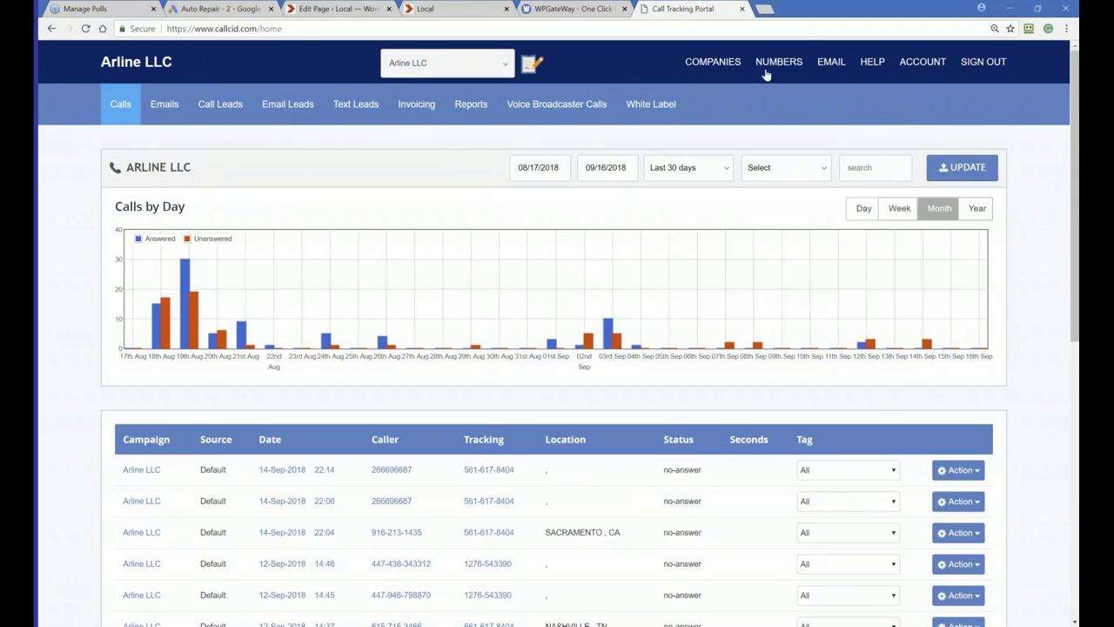
Start a new tracking number and search available numbers for the 561 local area code
mouse_move(777, 75)
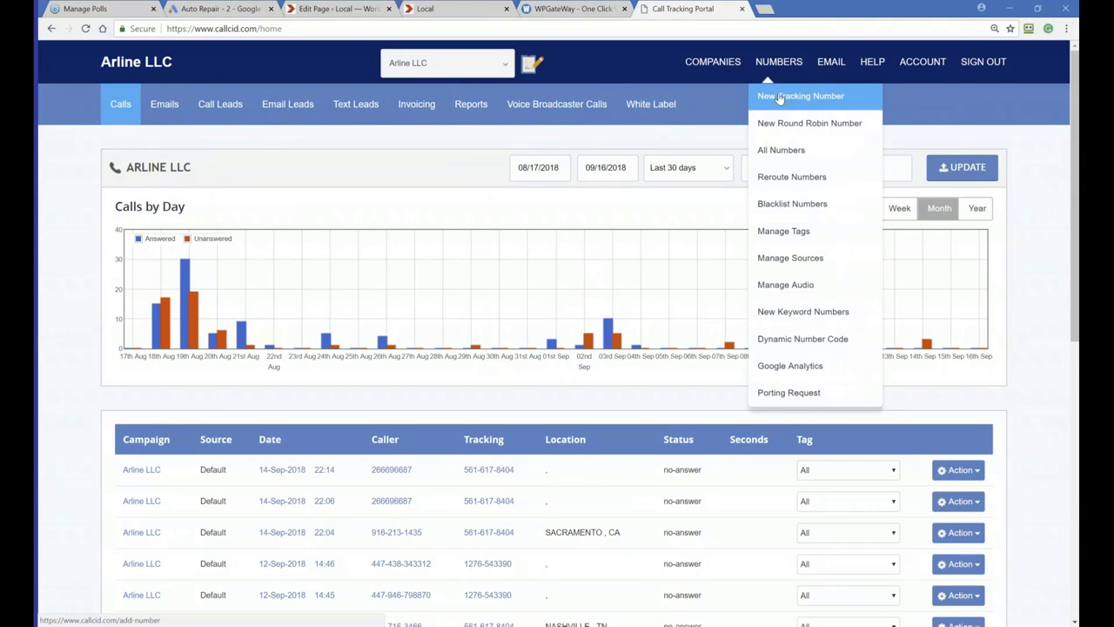
click(779, 98)
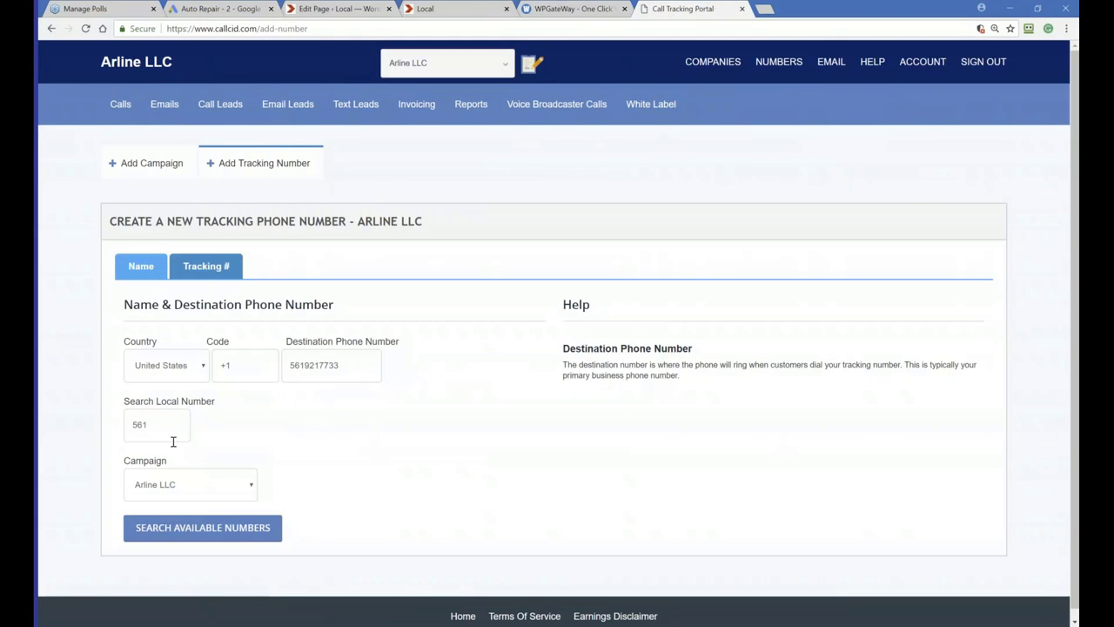
drag(147, 425, 116, 427)
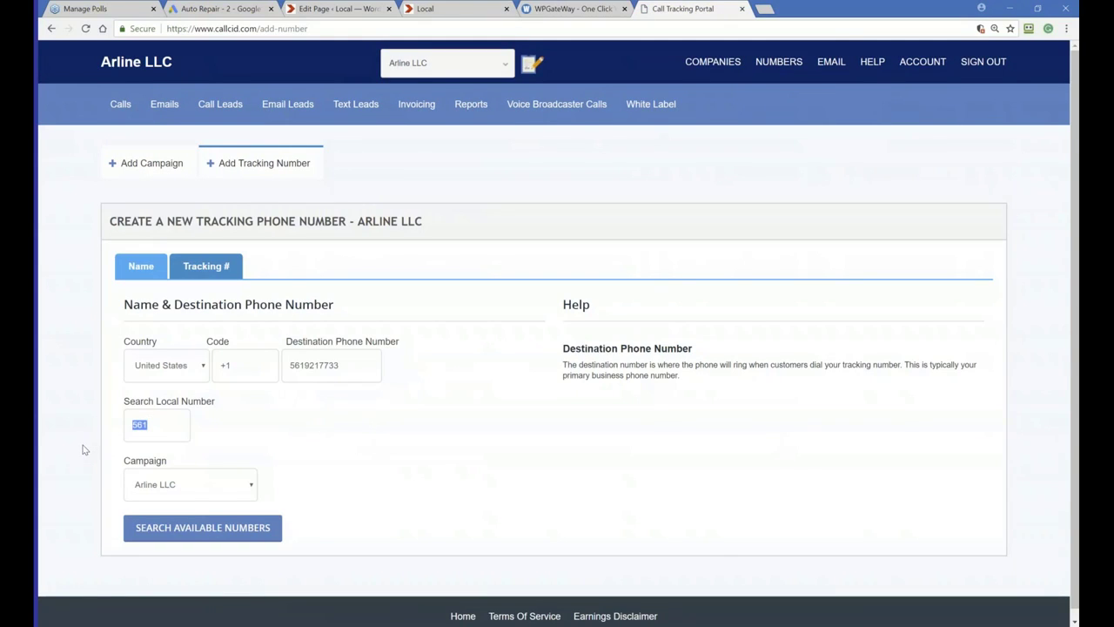
click(202, 528)
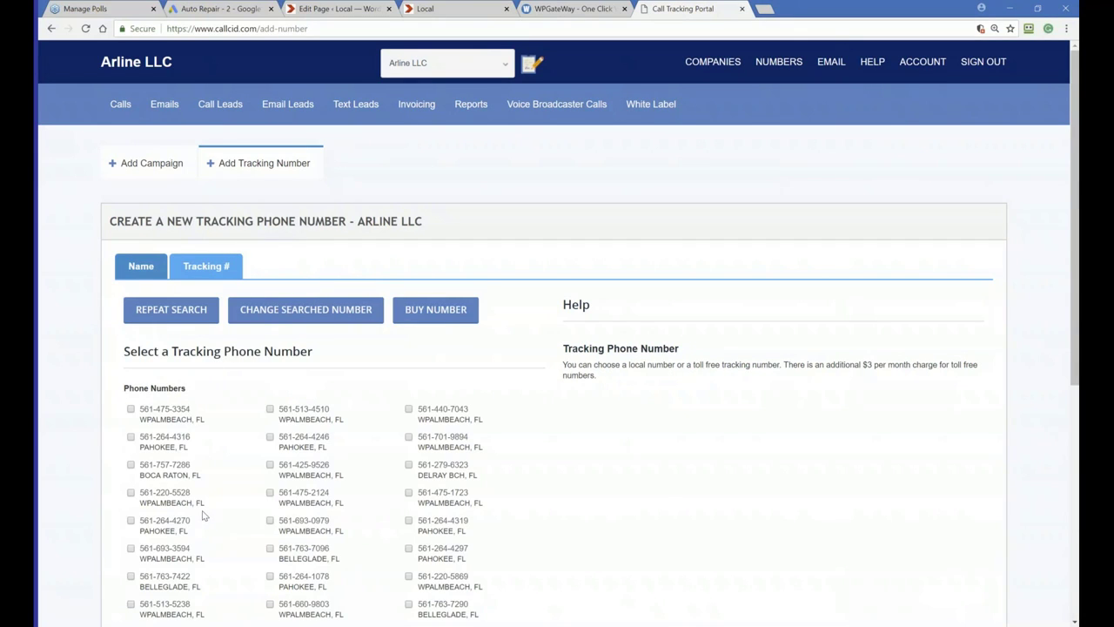
scroll(203, 515, down, 3)
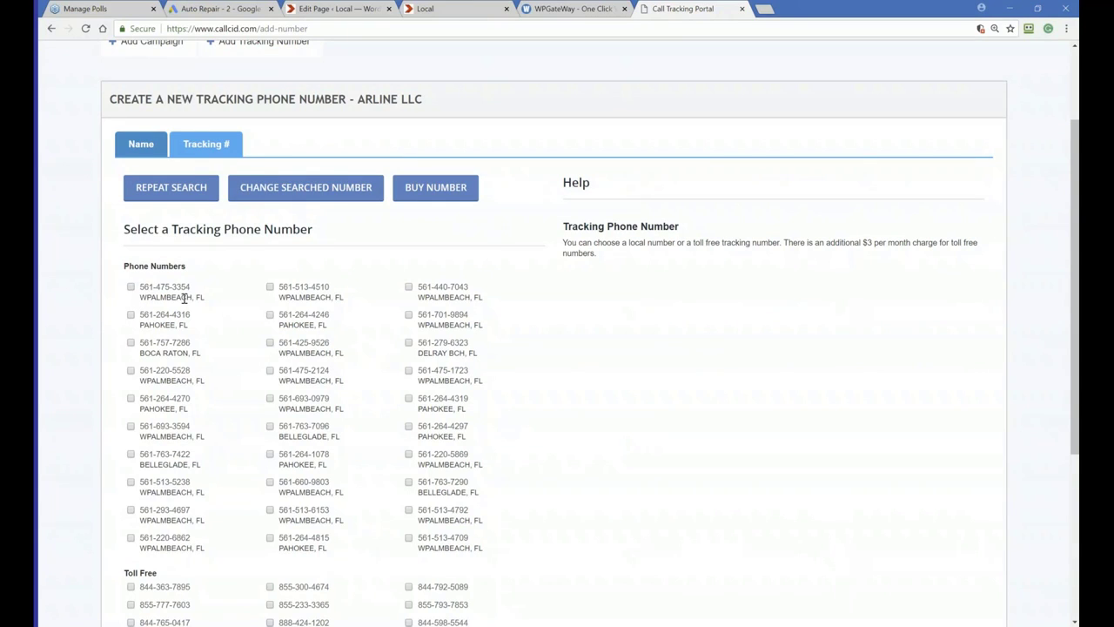
click(130, 288)
scroll(396, 371, down, 3)
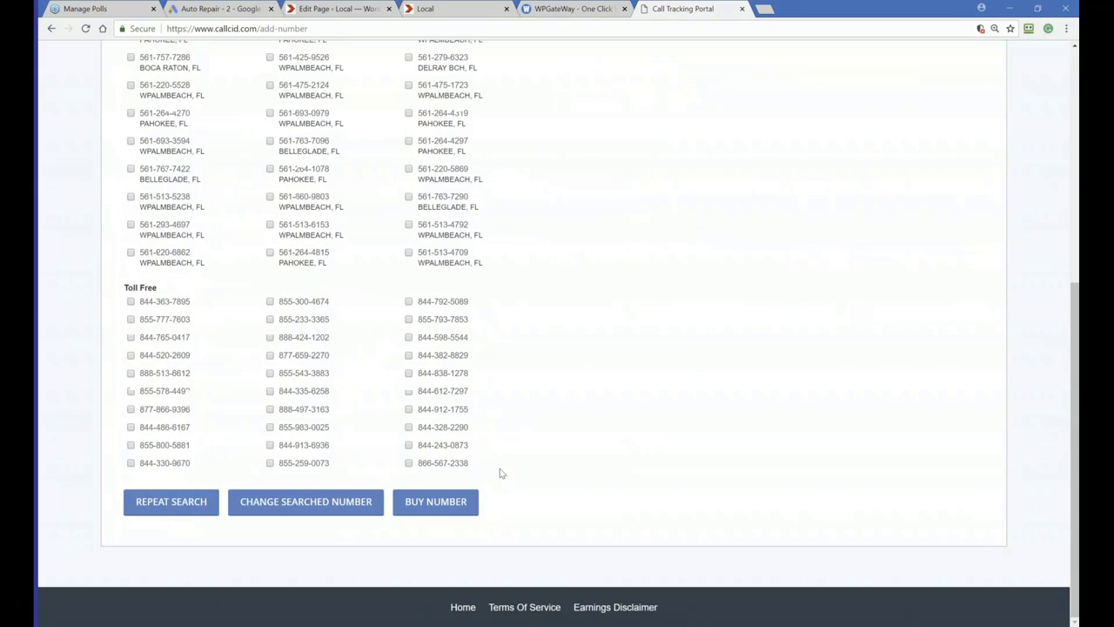
click(432, 508)
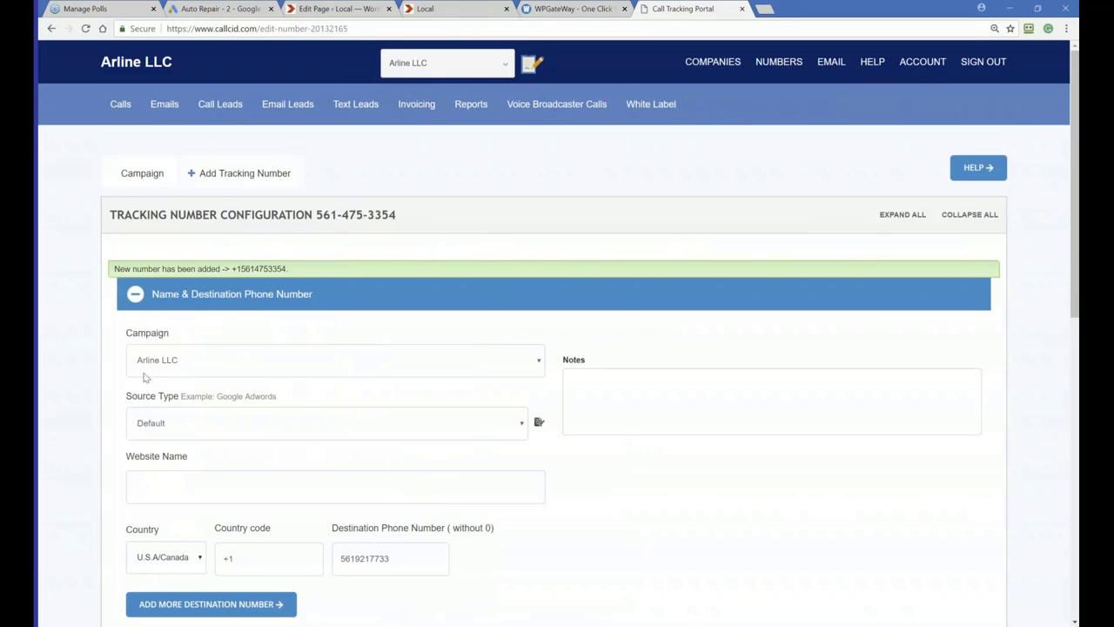
Review the new tracking number's configuration and select the tracking number in its heading
scroll(211, 443, down, 2)
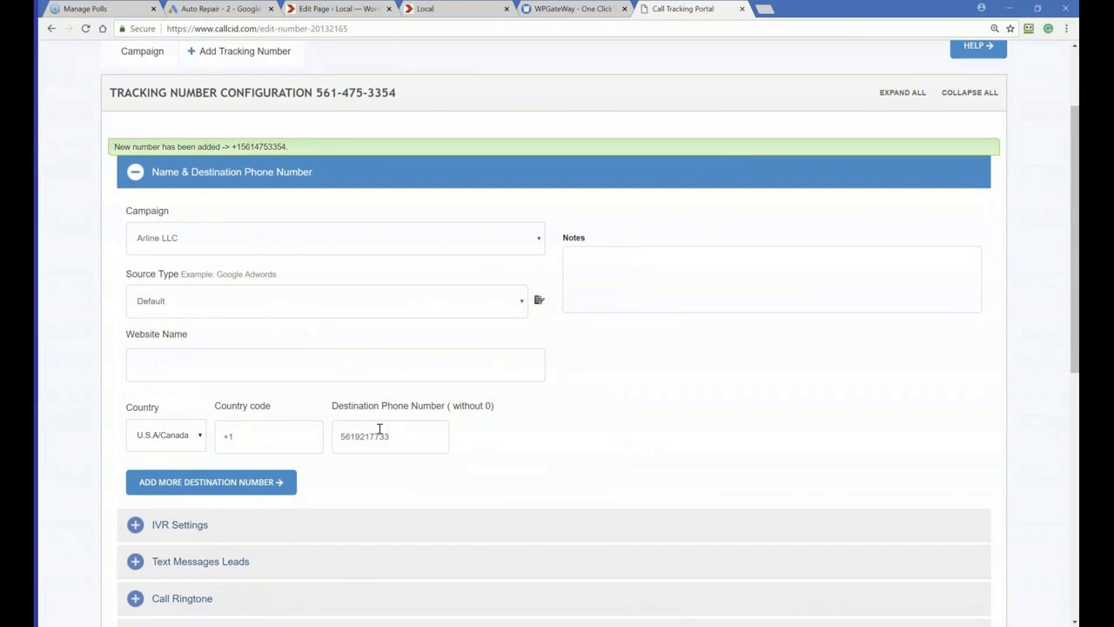
drag(397, 436, 325, 434)
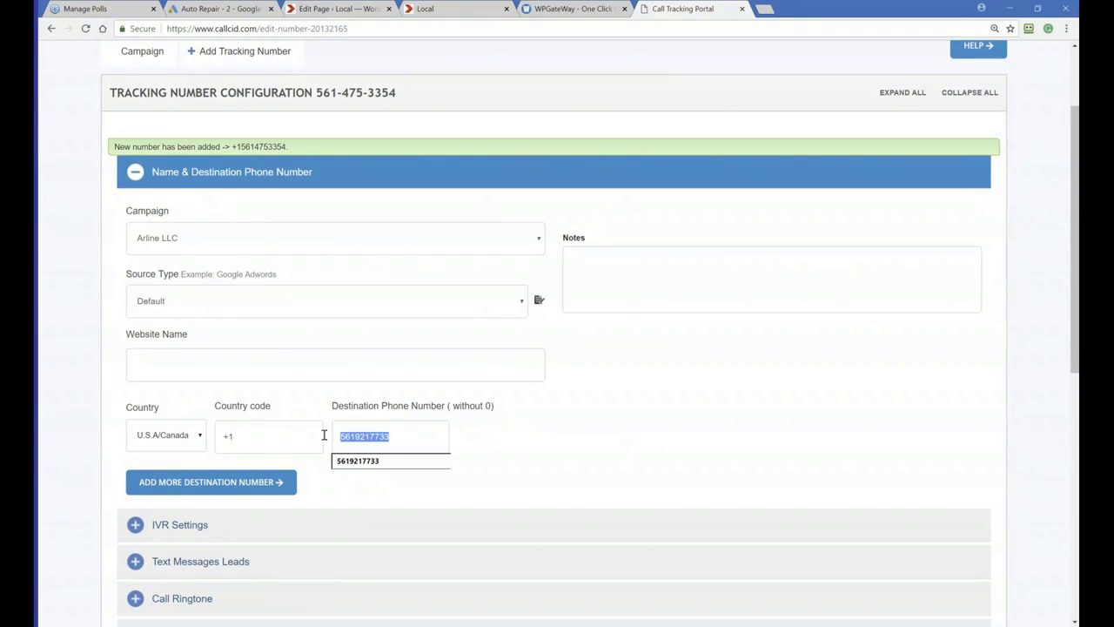
click(391, 415)
scroll(301, 497, down, 5)
scroll(303, 498, down, 3)
scroll(303, 497, up, 9)
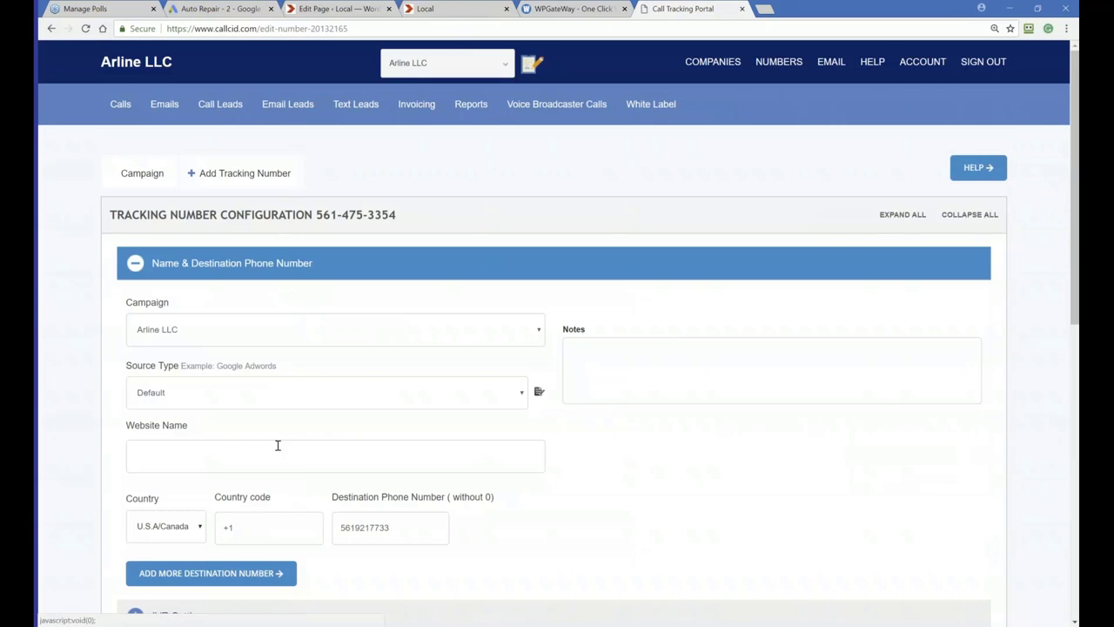
mouse_move(398, 215)
mouse_down()
mouse_move(338, 218)
mouse_move(398, 215)
mouse_up()
click(335, 219)
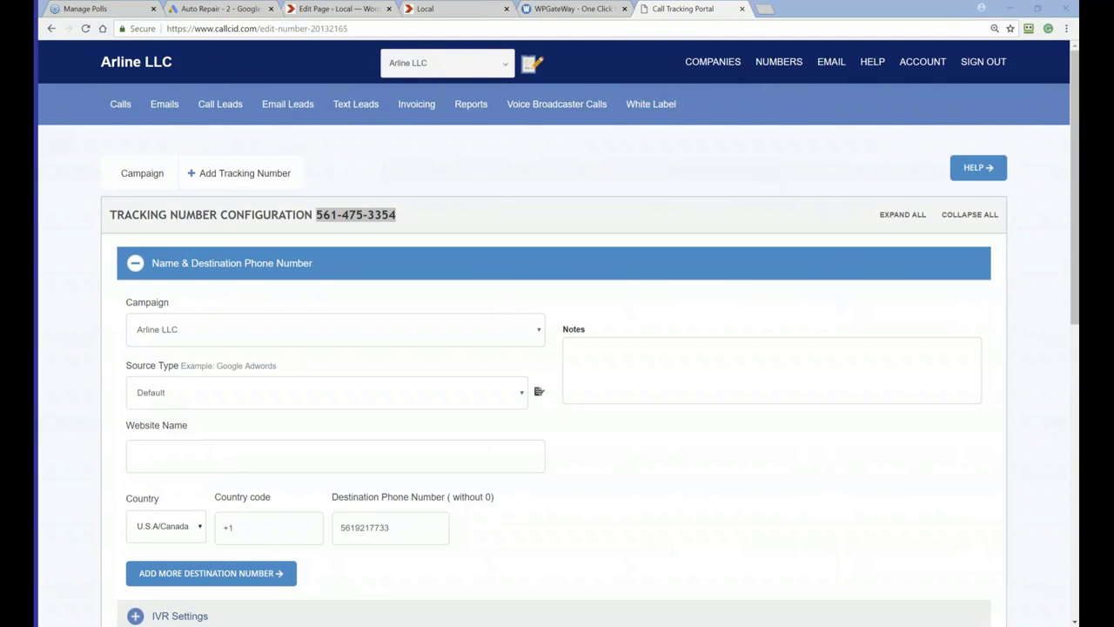
mouse_move(440, 113)
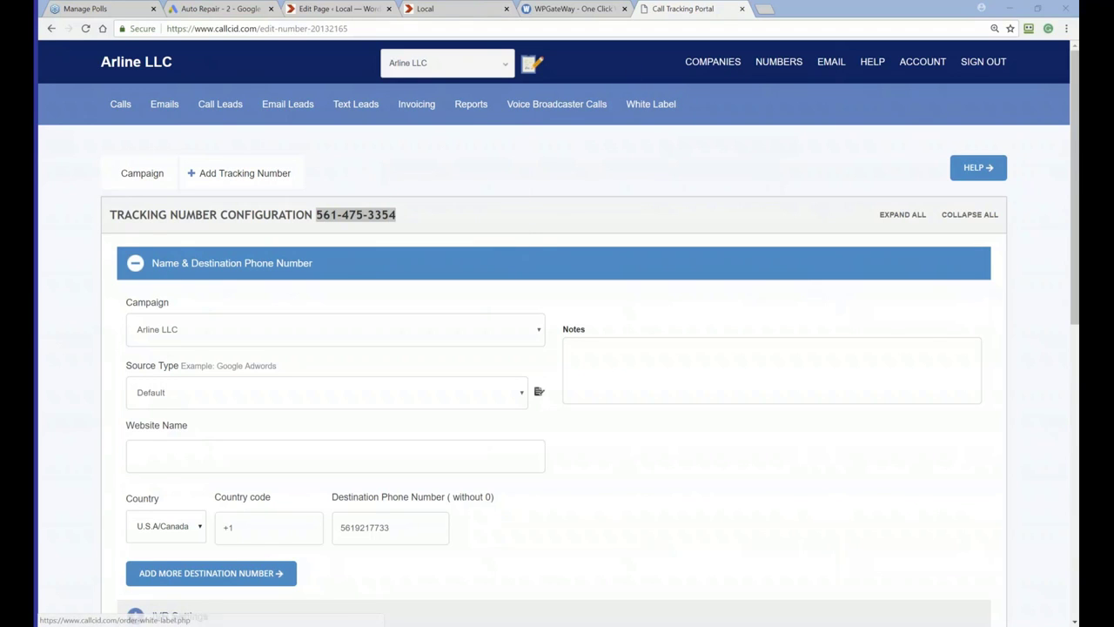
Switch to WPGateWay, reload the domains list and review the auto-repair-nearme.com entry
click(585, 14)
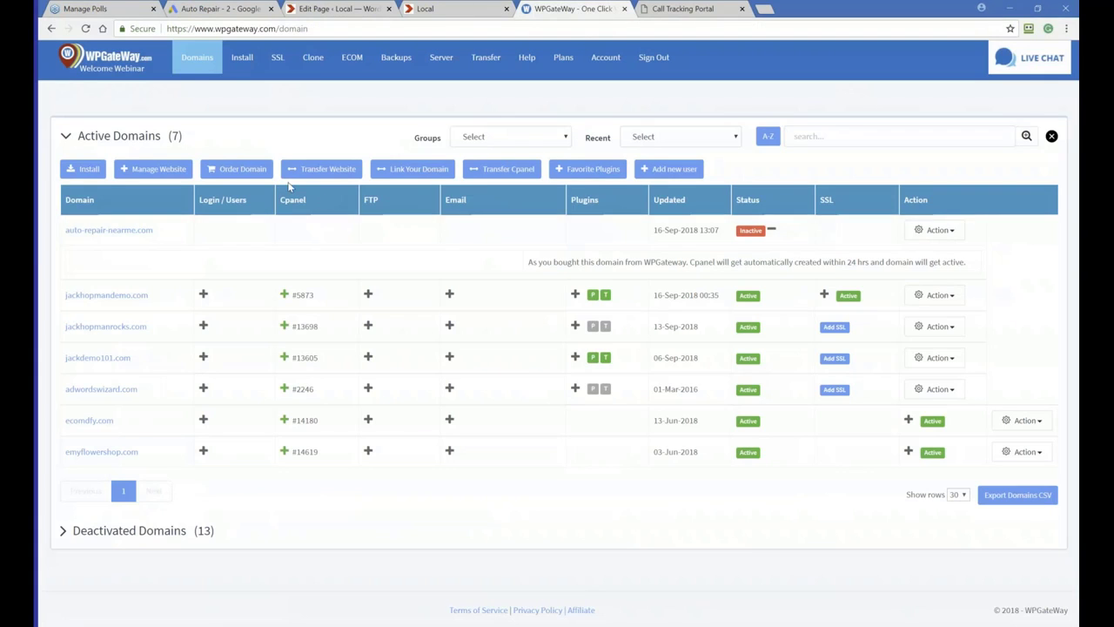
click(85, 28)
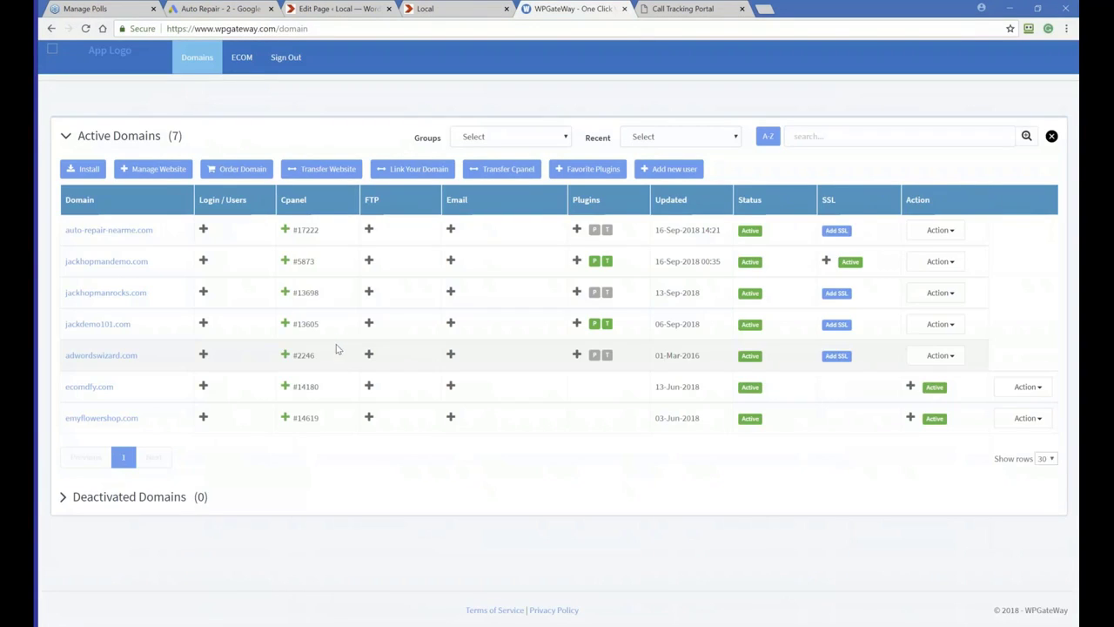
drag(157, 231, 64, 229)
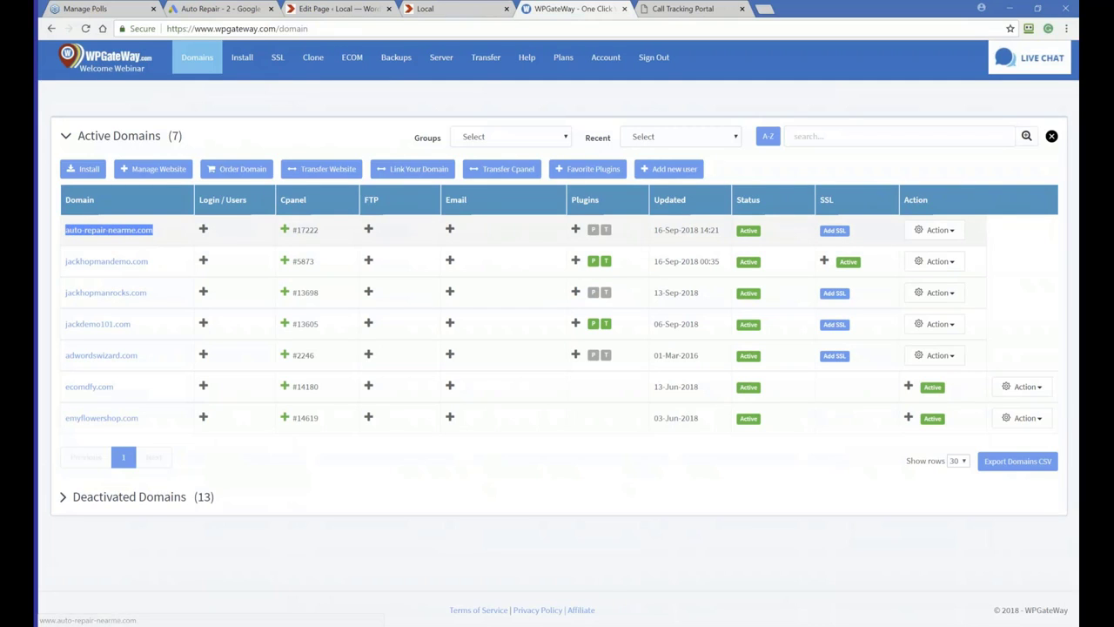
click(662, 230)
drag(663, 230, 714, 229)
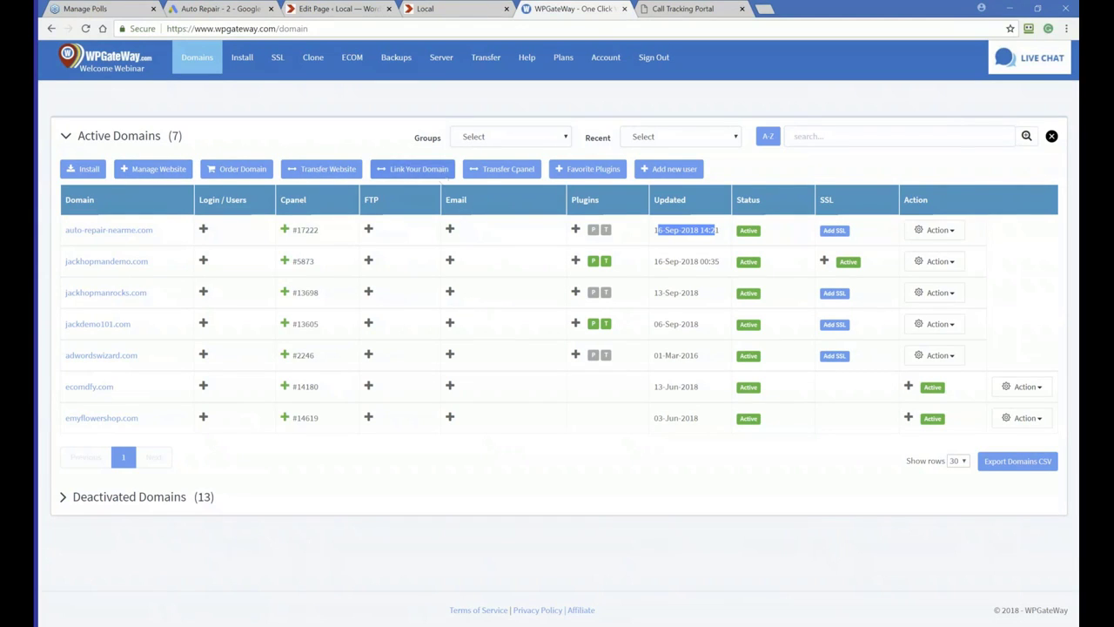
click(232, 170)
click(246, 202)
click(254, 257)
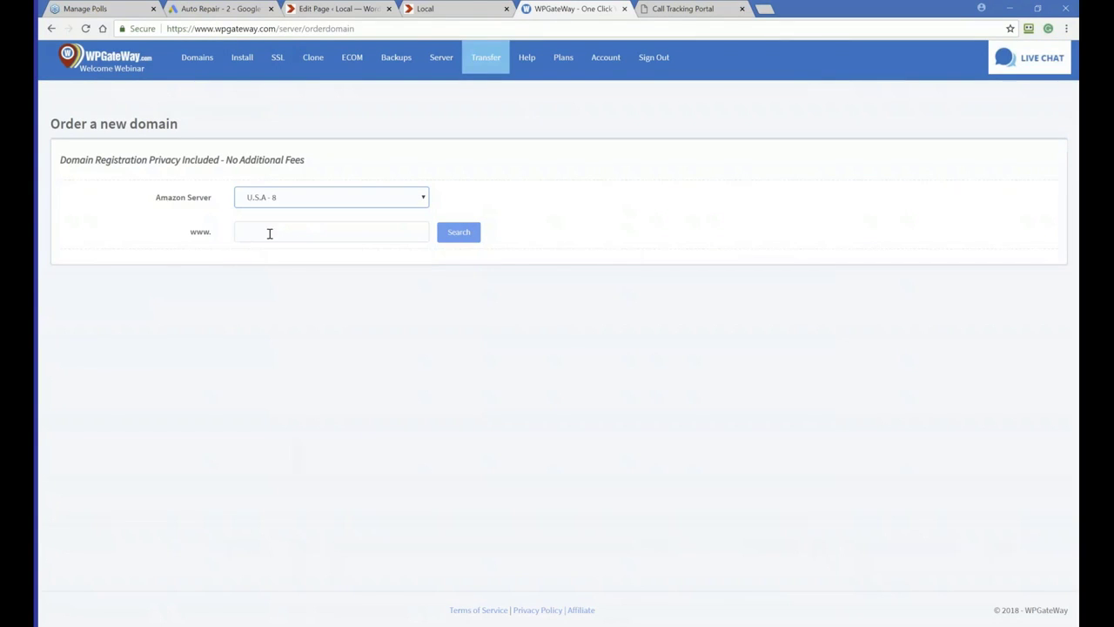
click(197, 59)
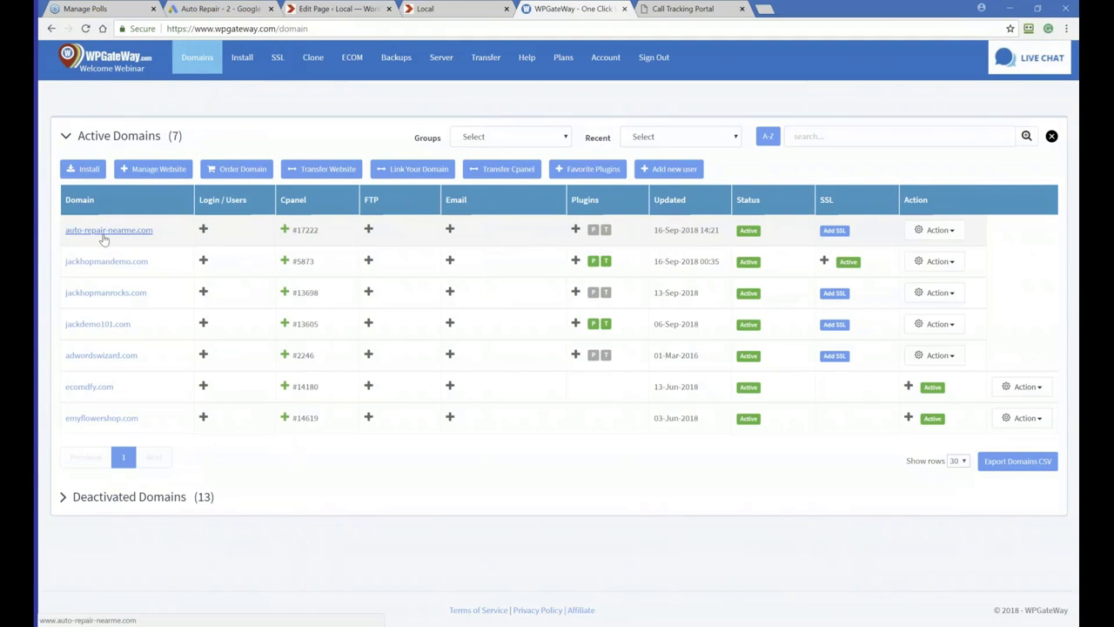
Open the auto-repair-nearme.com site in a new tab and close it again
click(104, 233)
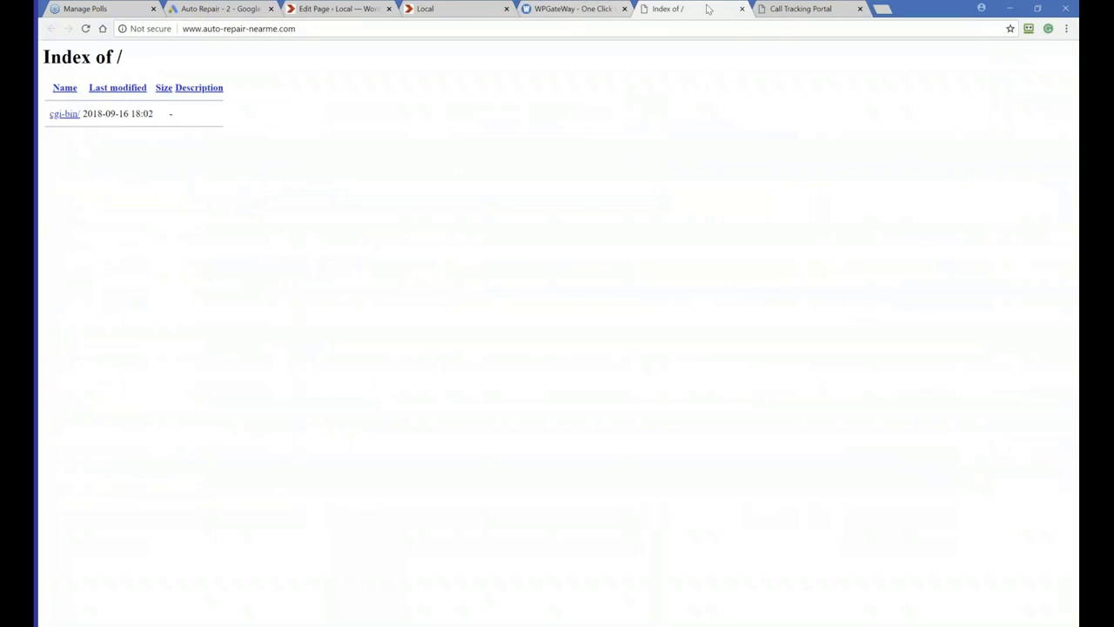
click(741, 9)
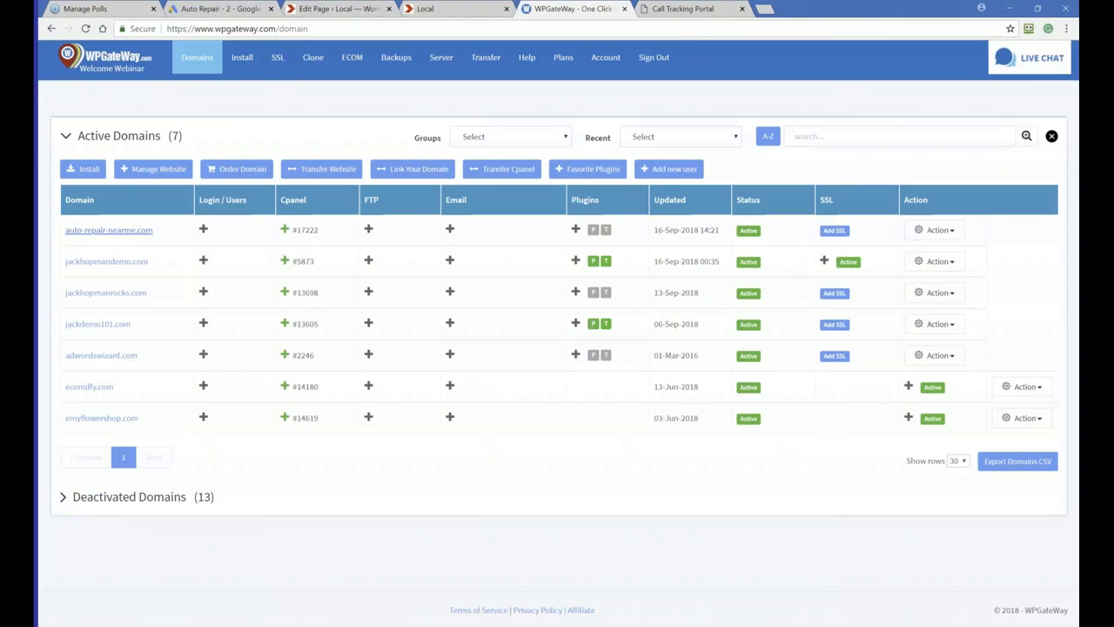
Start an install on auto-repair-nearme.com with the Drag & Drop theme option
click(937, 230)
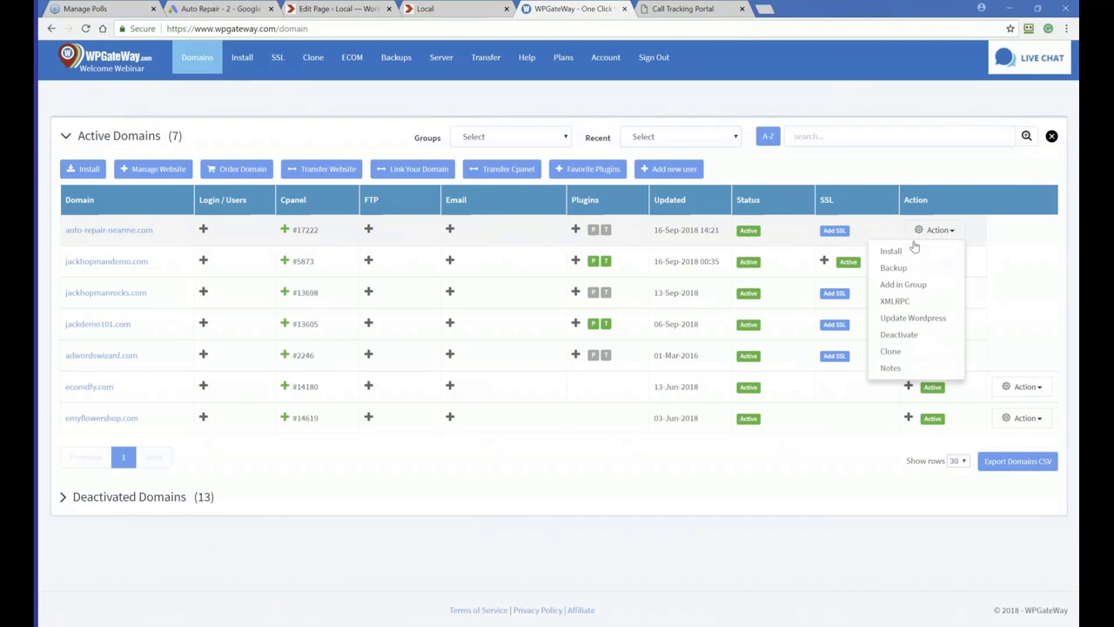
click(890, 255)
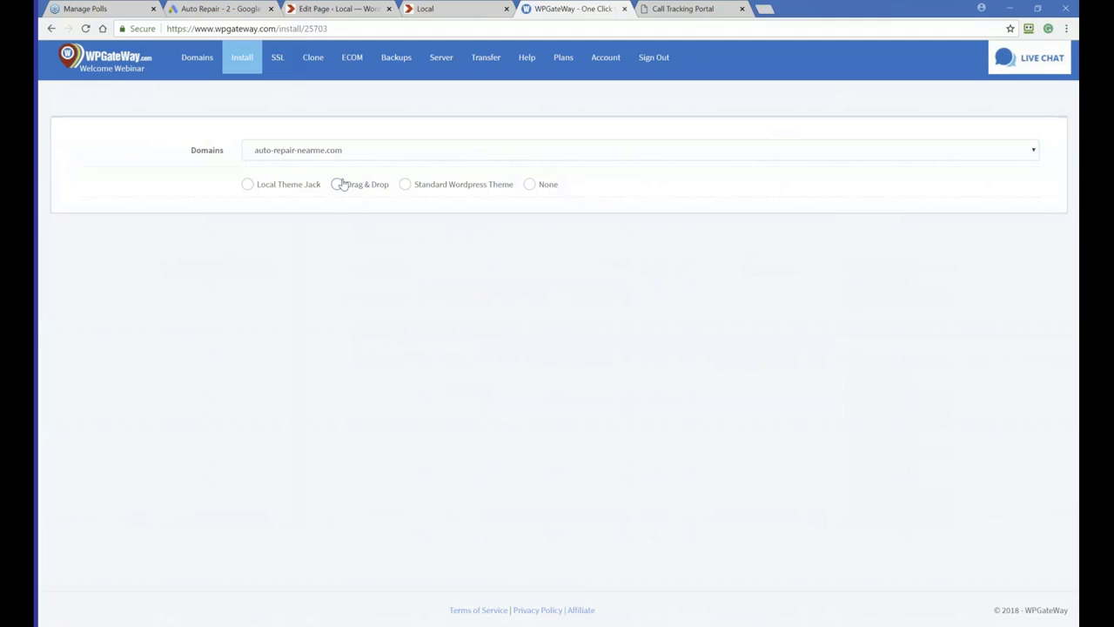
click(338, 185)
scroll(445, 332, down, 4)
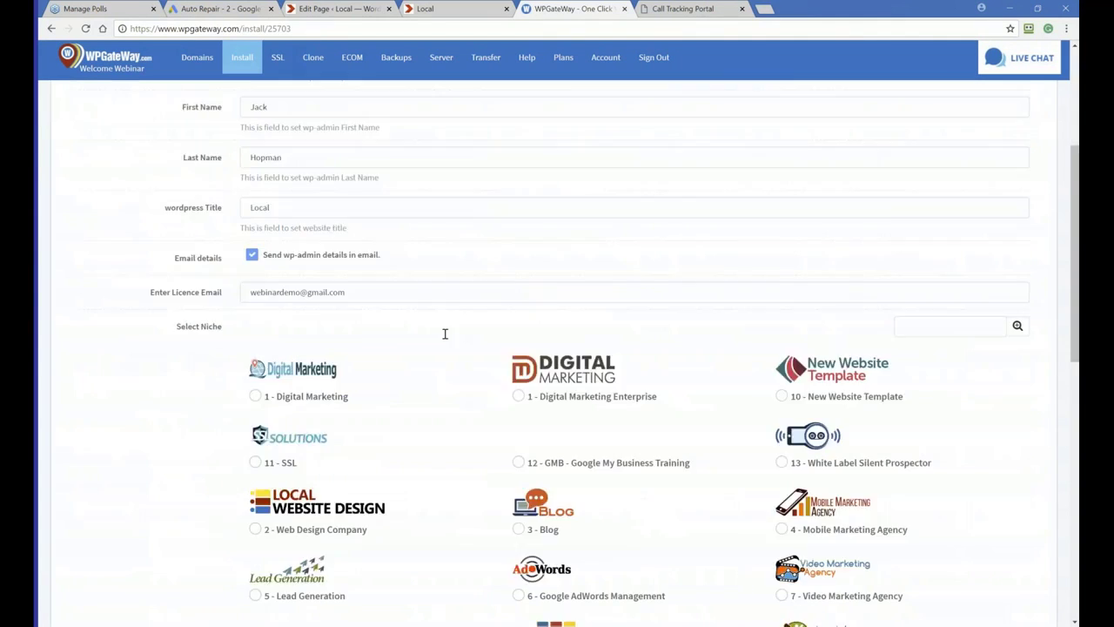
scroll(450, 314, up, 3)
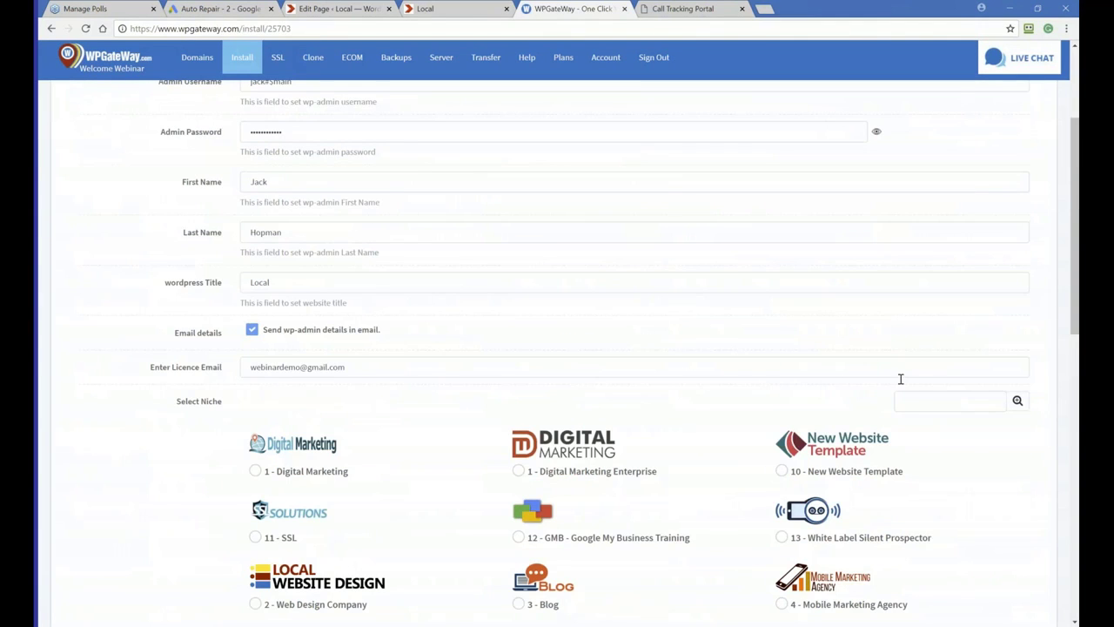
Search the niches for auto, pick Auto Repair - Stock, and install the theme
click(924, 402)
text(auto)
click(1014, 399)
scroll(368, 465, down, 2)
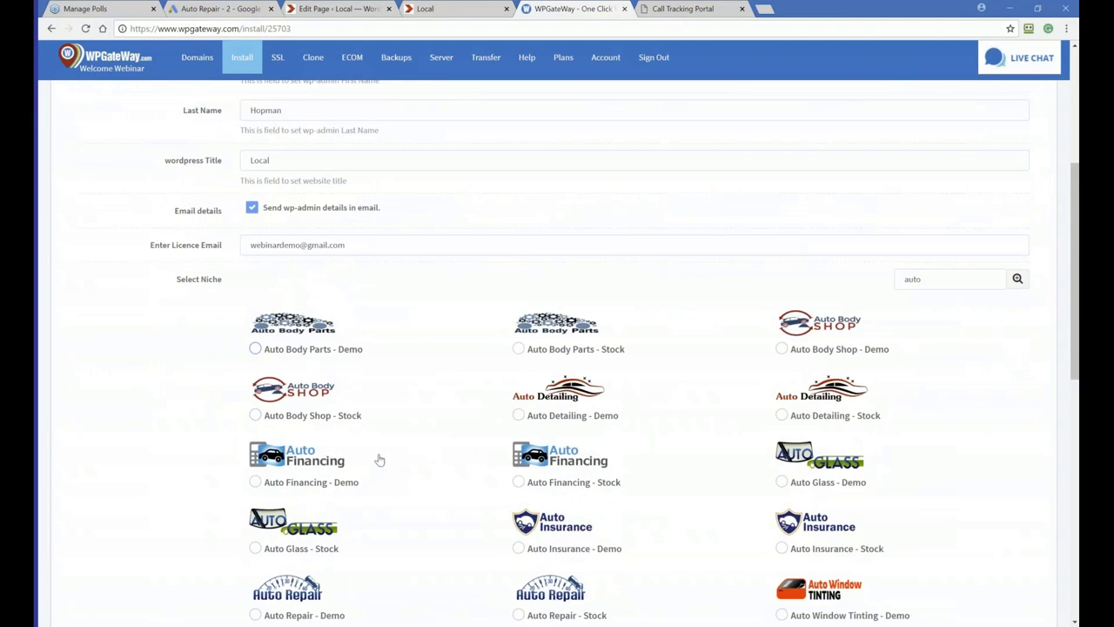
scroll(428, 432, down, 1)
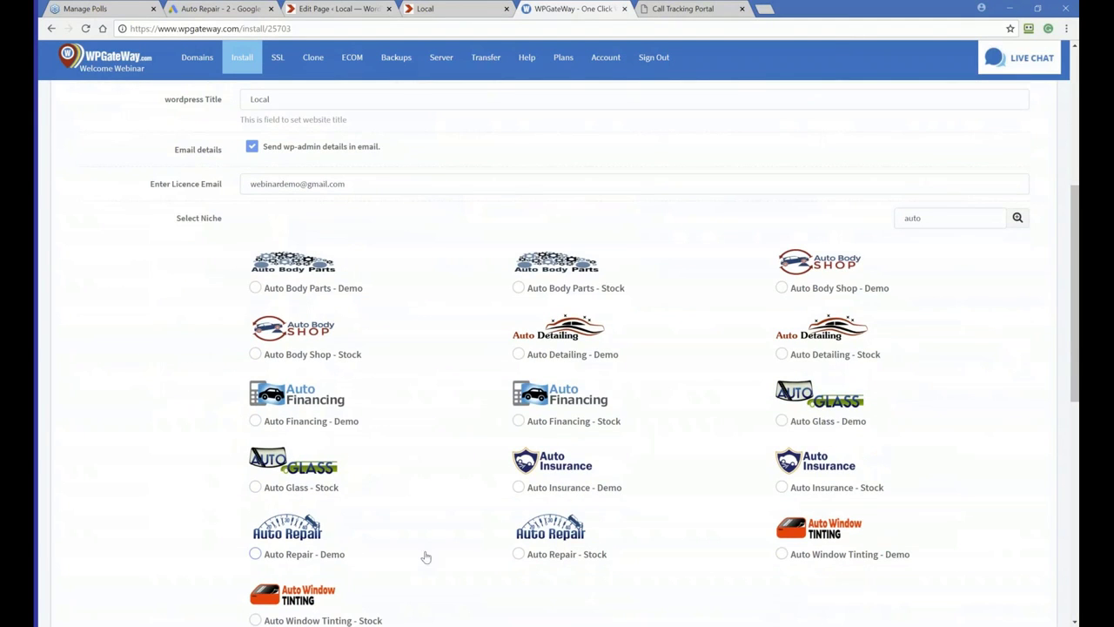
click(518, 554)
scroll(517, 554, down, 5)
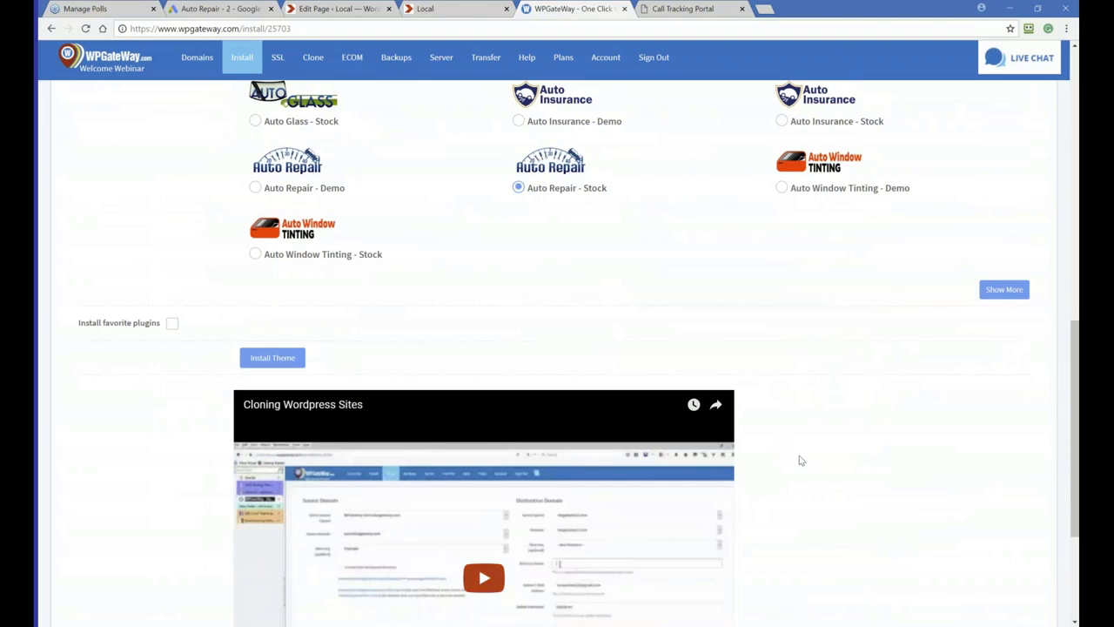
click(255, 362)
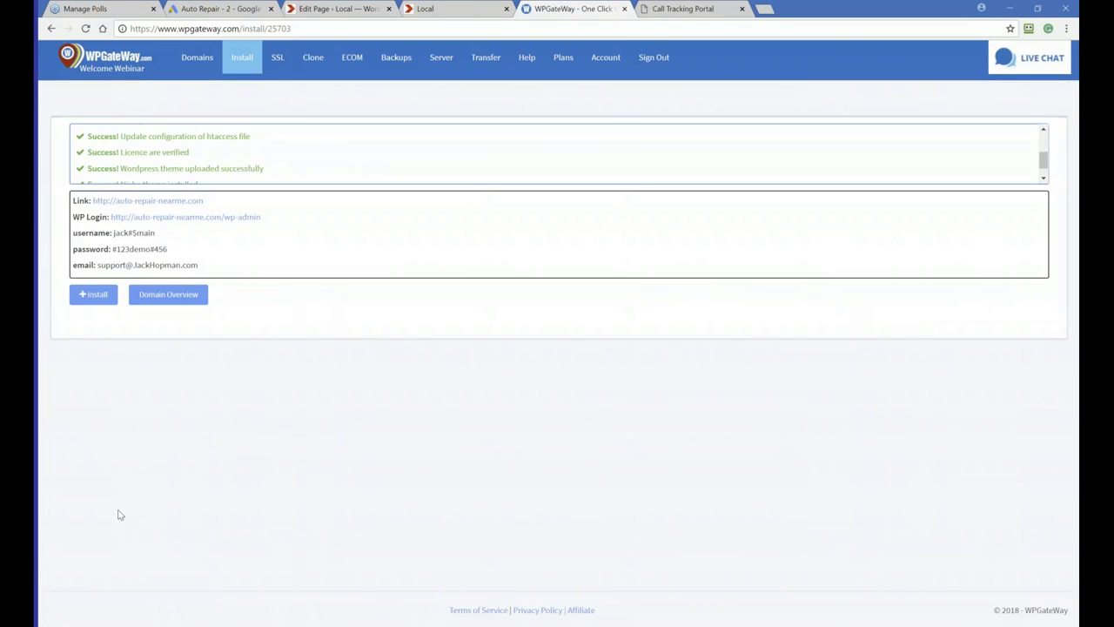
Open the WP Login link and paste the admin username from the install results into the login form
click(179, 216)
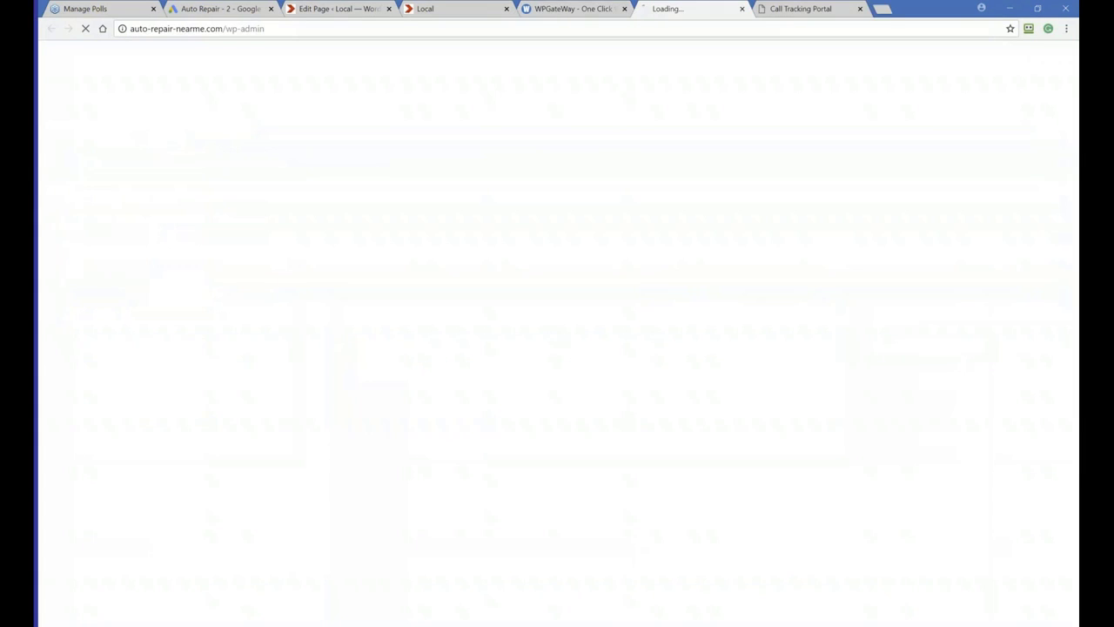
click(564, 9)
drag(157, 232, 117, 232)
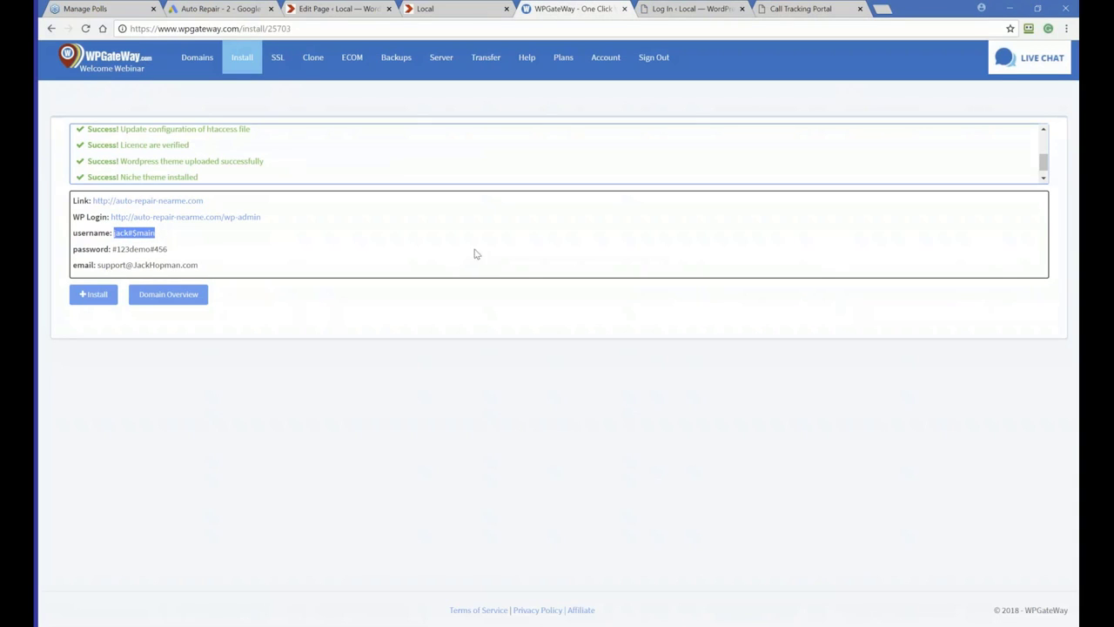
click(684, 9)
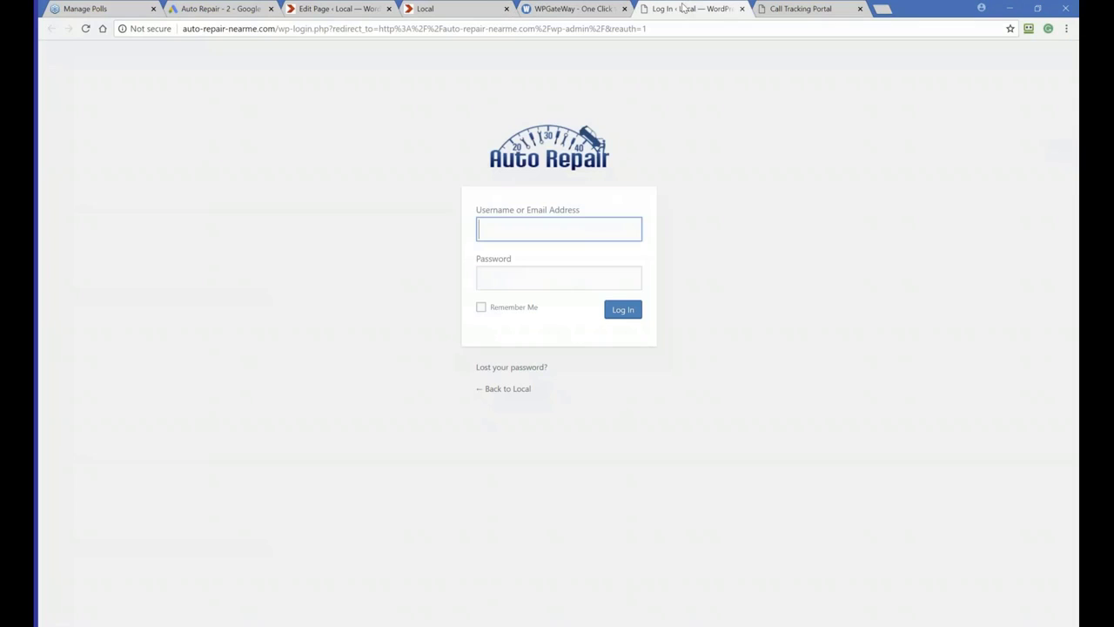
key(ctrl+v)
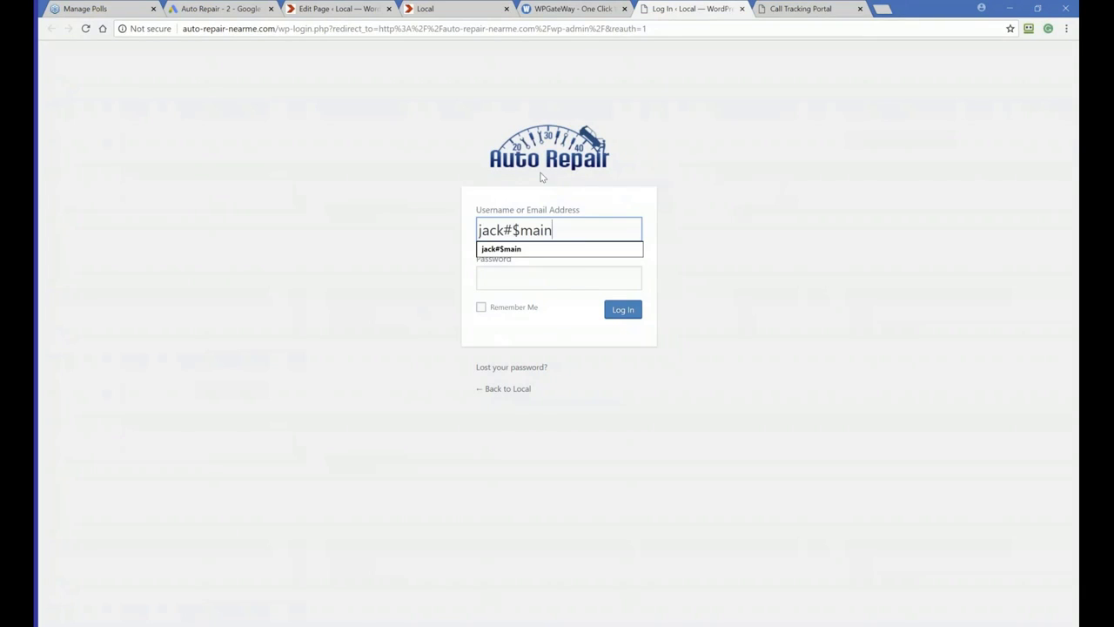
Copy the admin password from the install results, paste it into the password field, and log in
click(579, 10)
drag(171, 249, 114, 249)
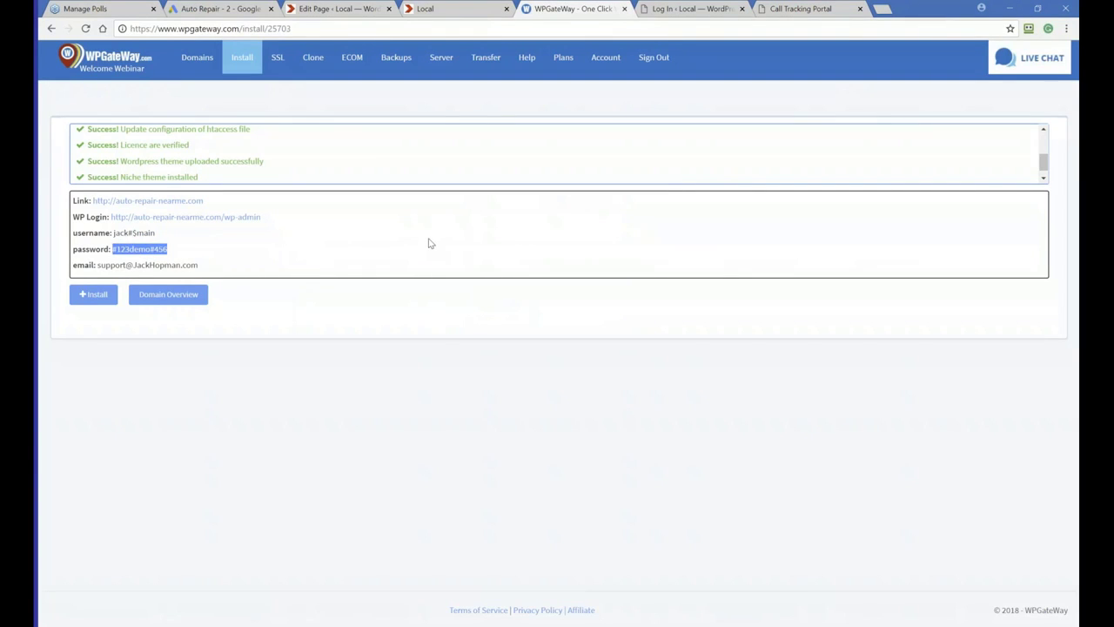
click(687, 9)
click(496, 273)
key(ctrl+v)
click(622, 309)
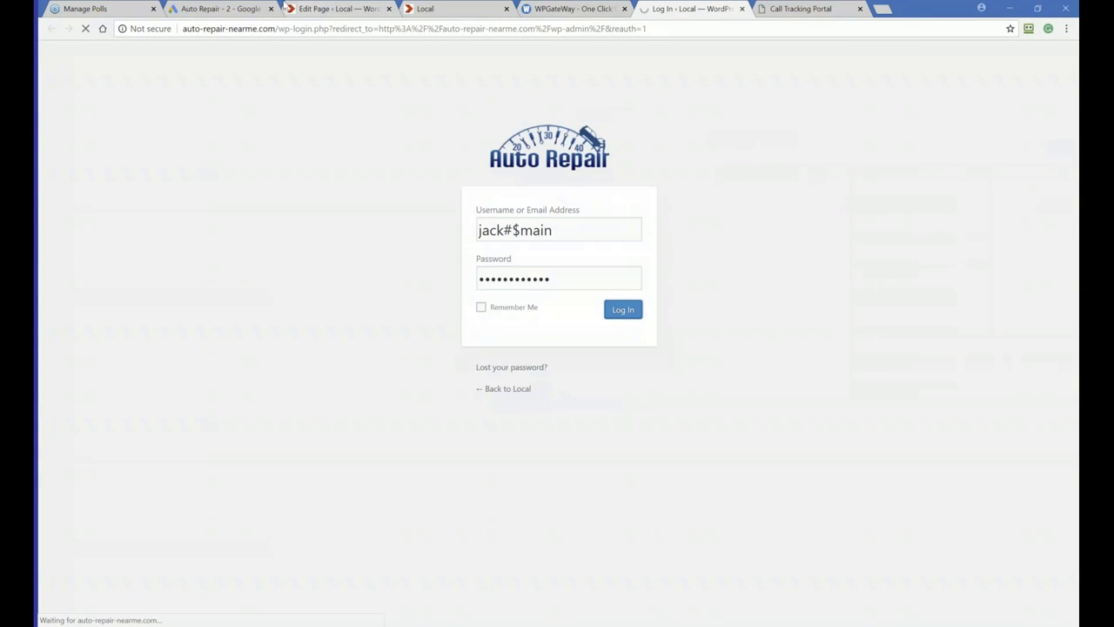
drag(275, 29, 182, 29)
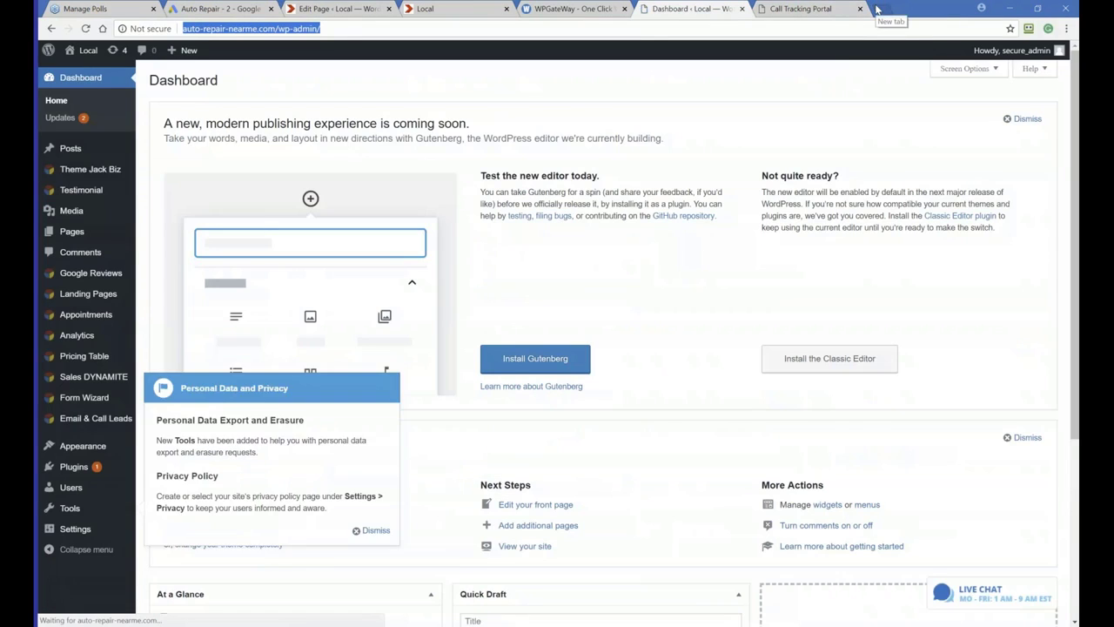
Open the live site auto-repair-nearme.com in a new tab and go to its Terms of Service page from the footer
click(877, 9)
text(http://auto-repair-nearme.com/wp-admin/)
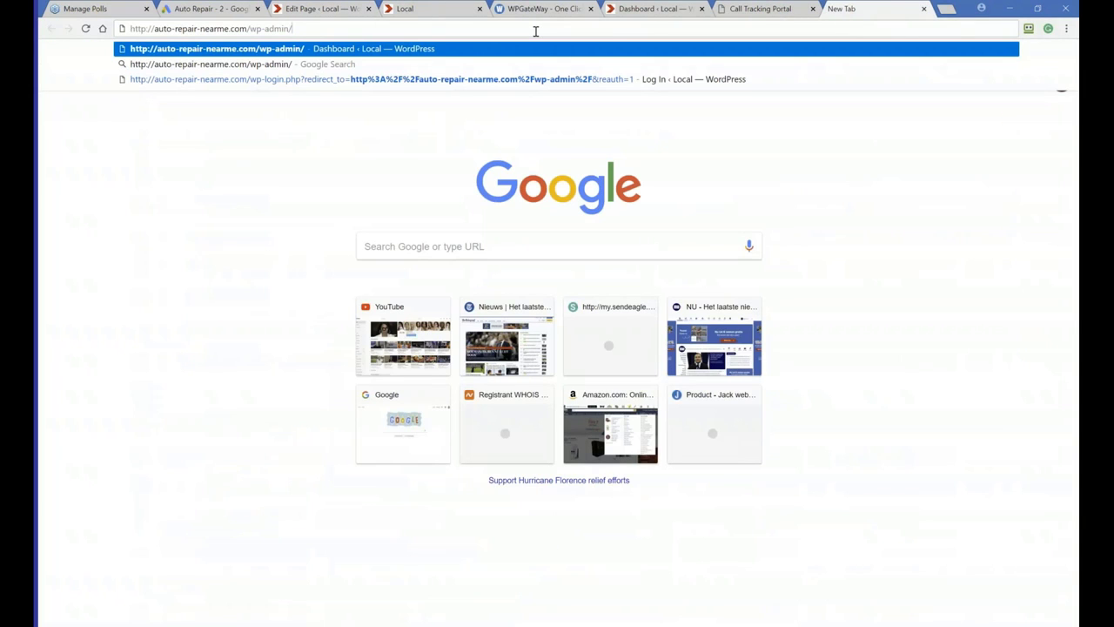
key(BackSpace)
key(BackSpace)
key(BackSpace)
key(BackSpace)
key(BackSpace)
key(BackSpace)
key(BackSpace)
key(BackSpace)
key(BackSpace)
key(BackSpace)
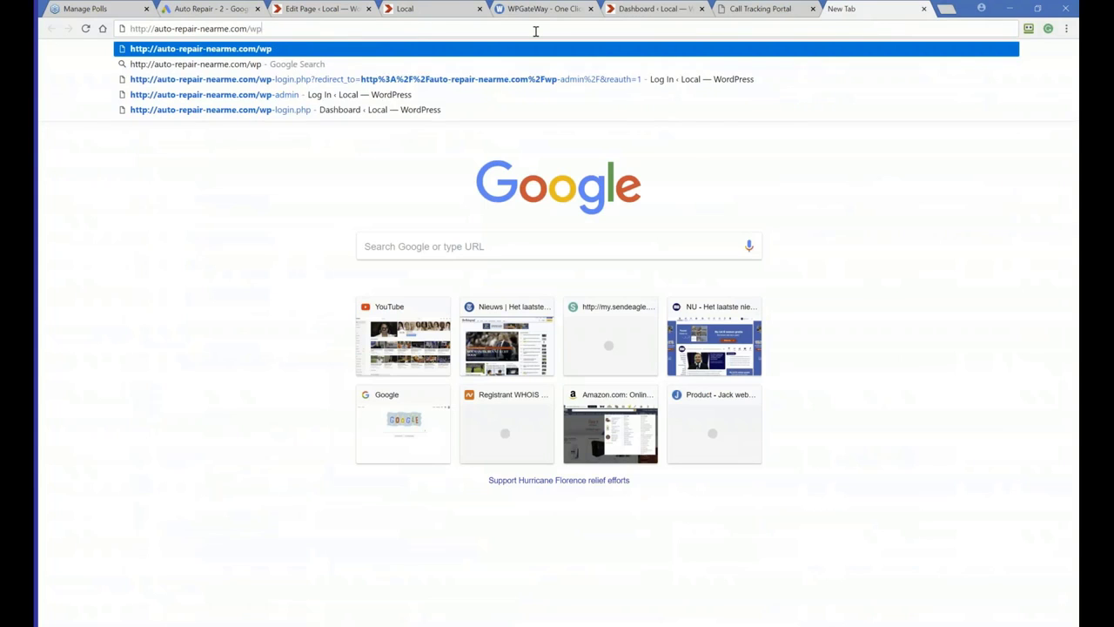
key(Return)
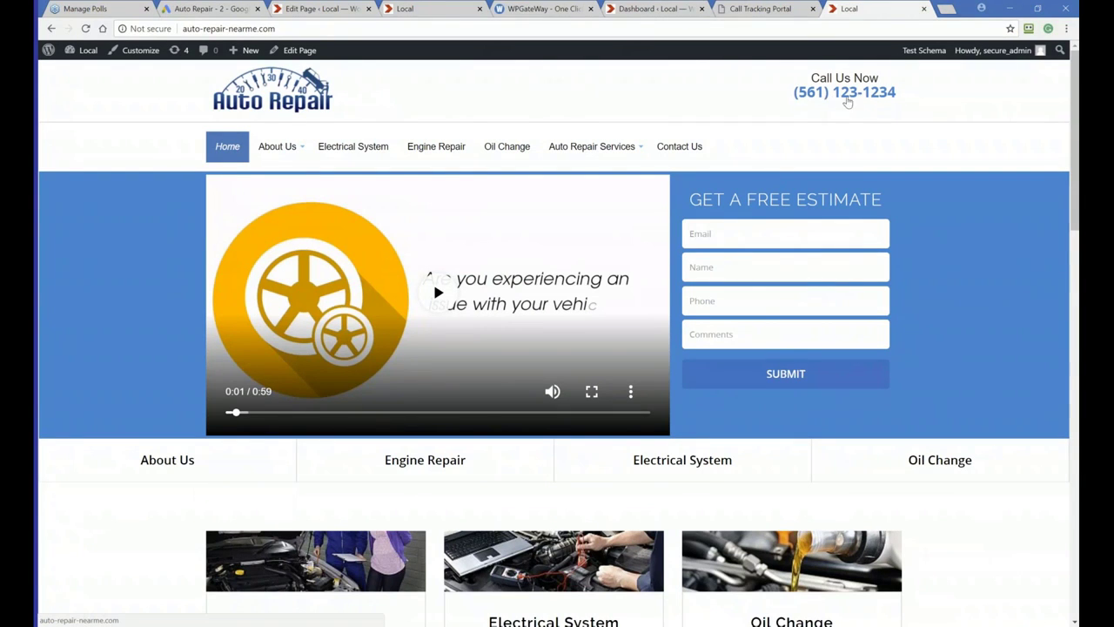
scroll(770, 285, down, 8)
scroll(770, 285, down, 8)
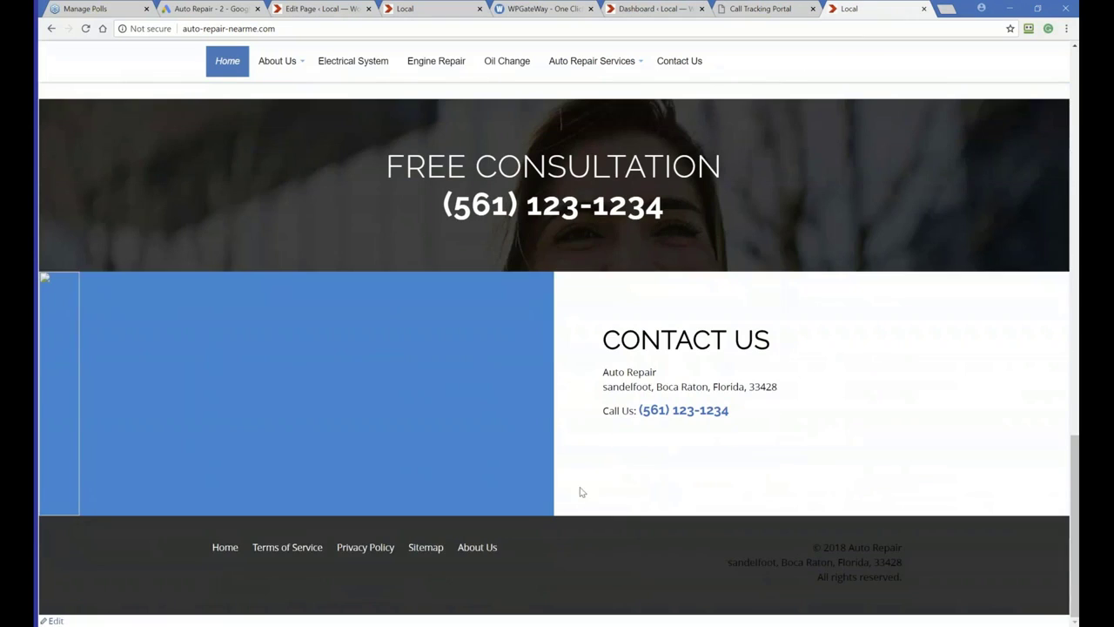
click(309, 551)
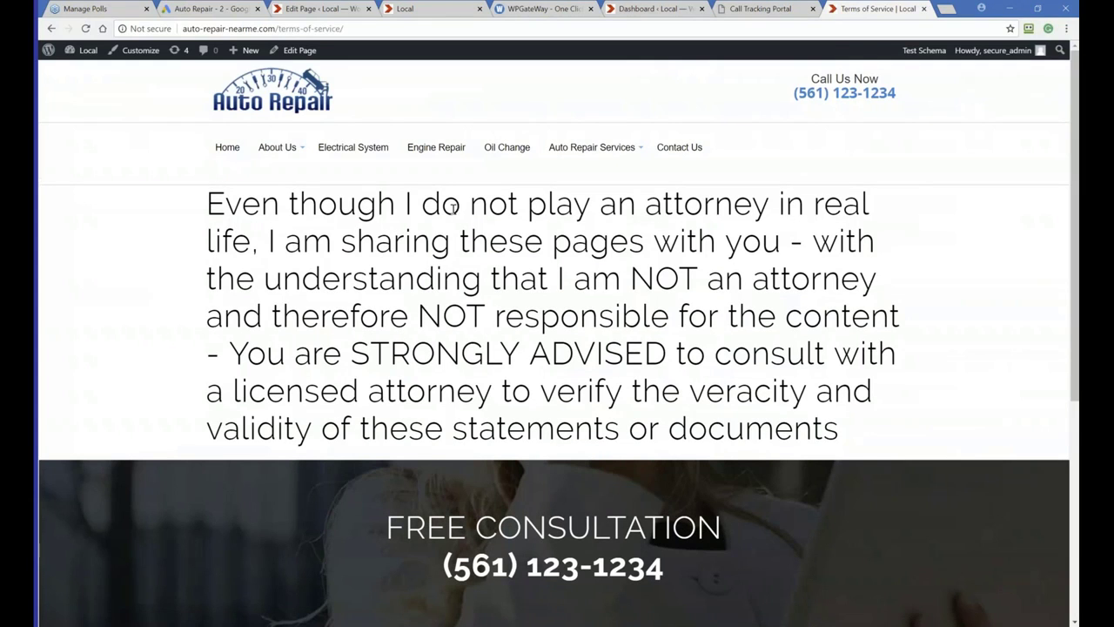
Move the Call Tracking Portal tab beside the dashboard tab and dismiss the Personal Data and Privacy notice
click(764, 9)
drag(765, 8, 668, 9)
click(744, 9)
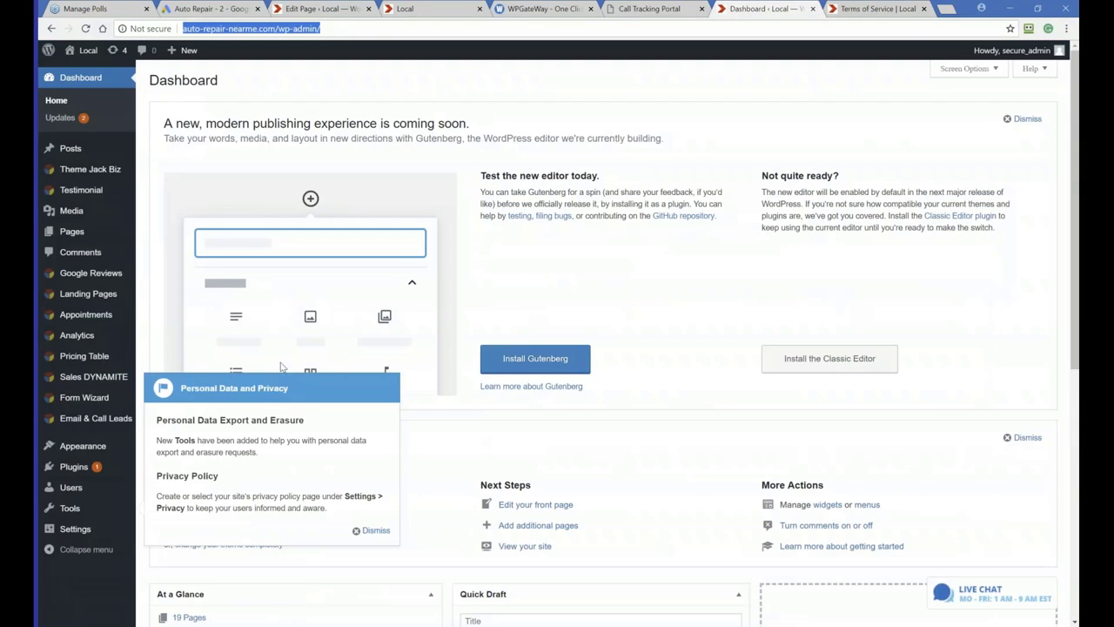
click(376, 530)
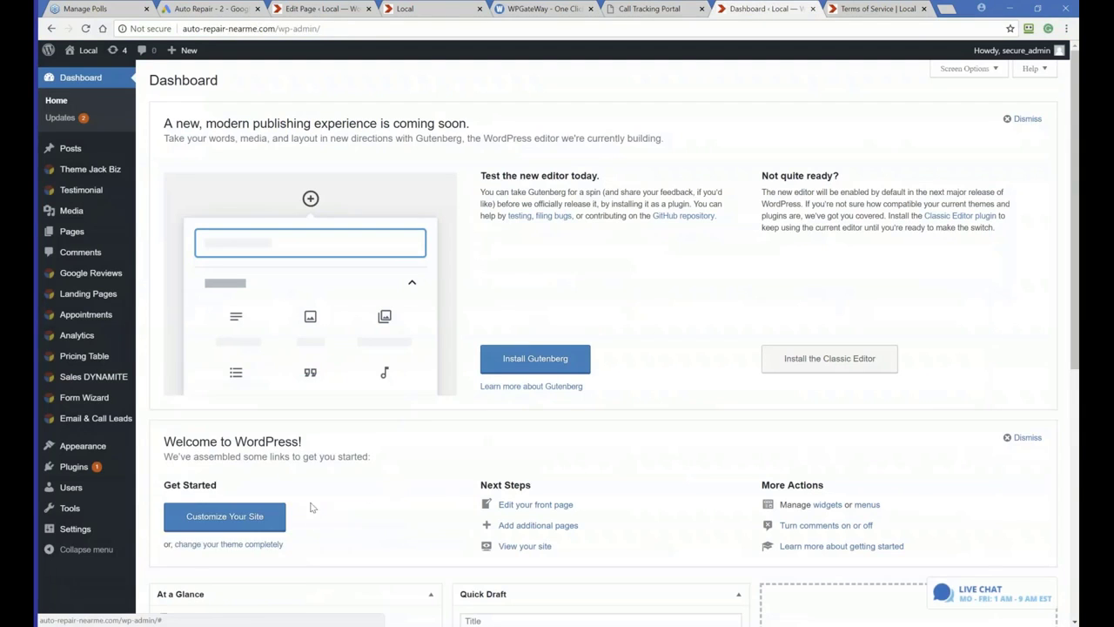
mouse_move(80, 177)
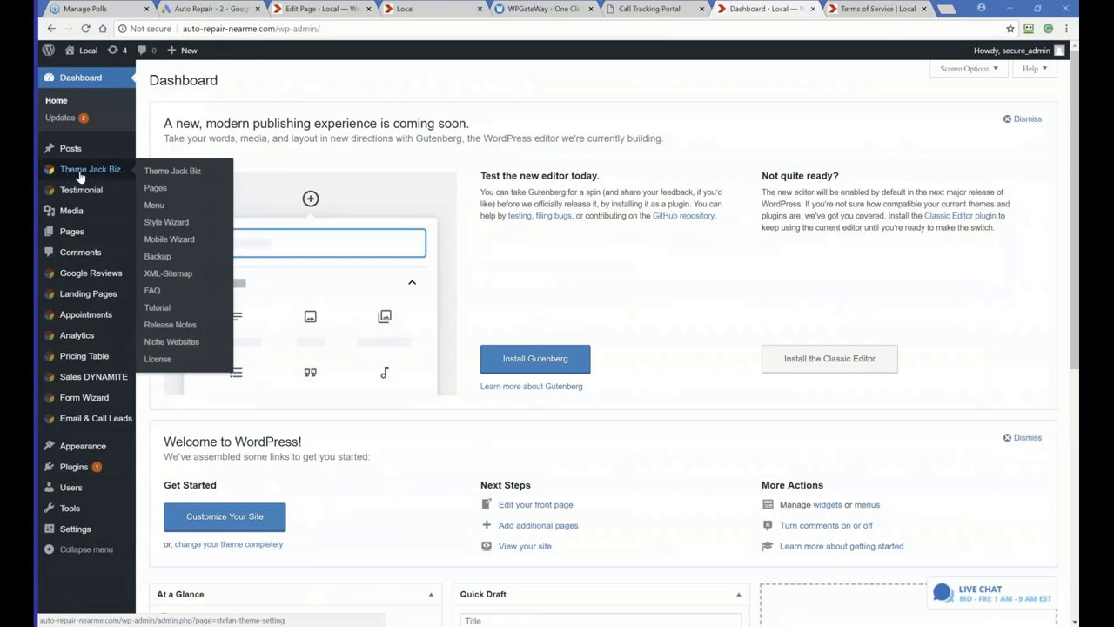
click(160, 174)
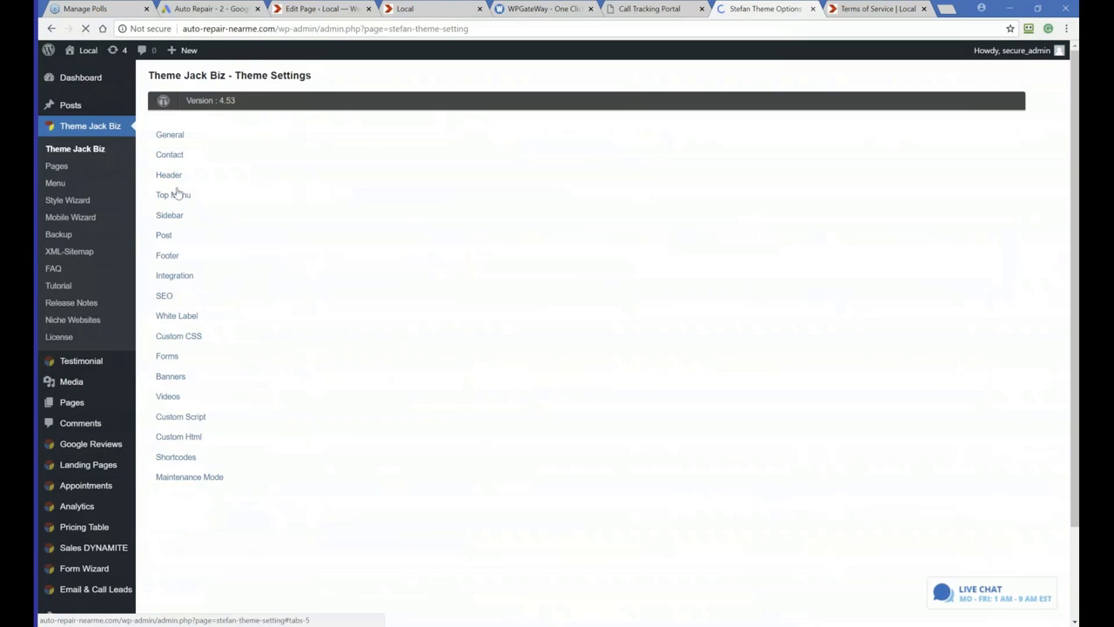
click(170, 147)
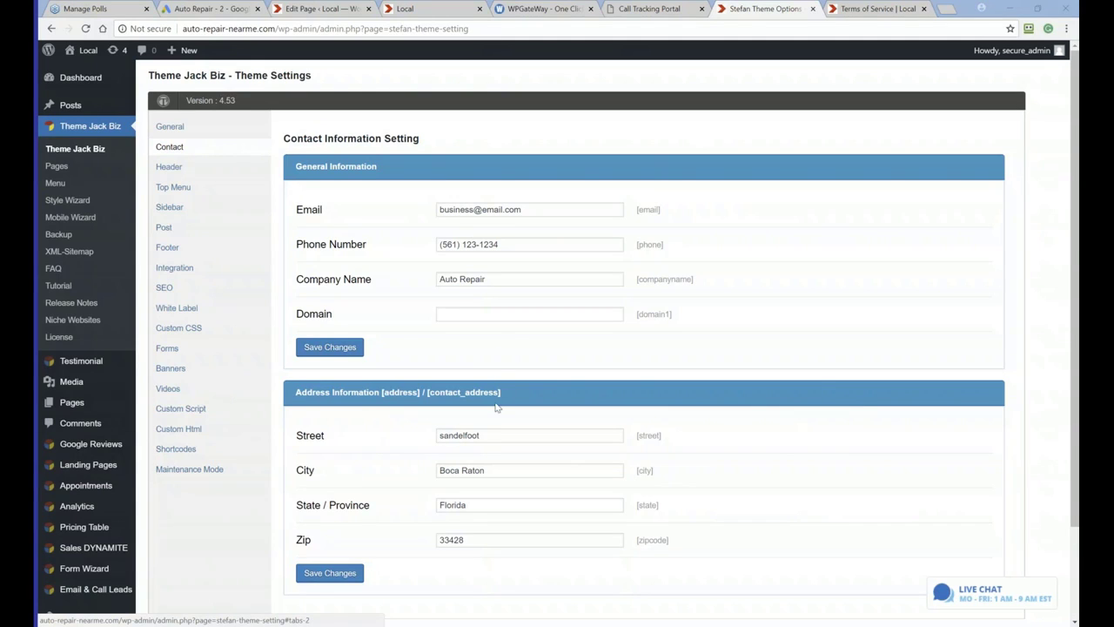
drag(492, 240, 412, 241)
scroll(413, 241, down, 2)
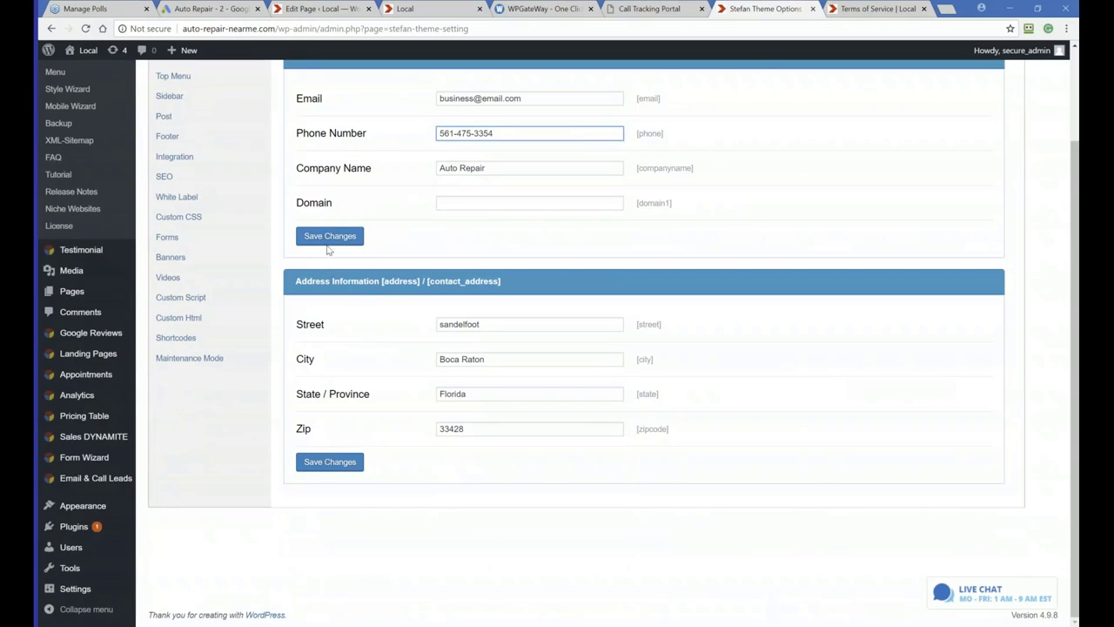
click(326, 237)
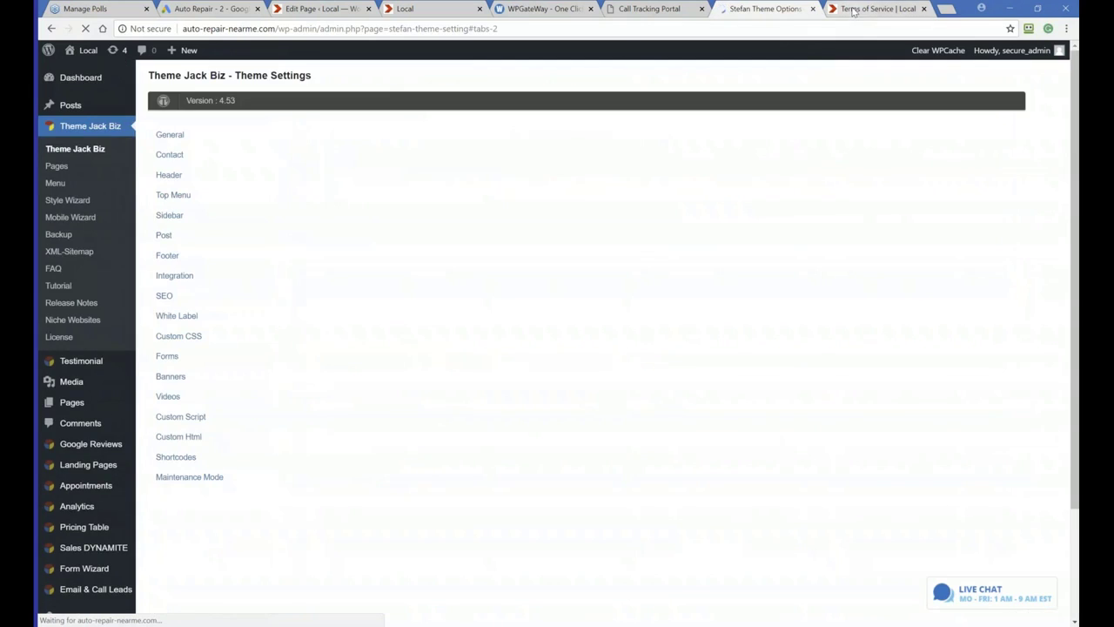
Reload the live site's home page and review the phone numbers shown across the page
click(854, 9)
click(229, 146)
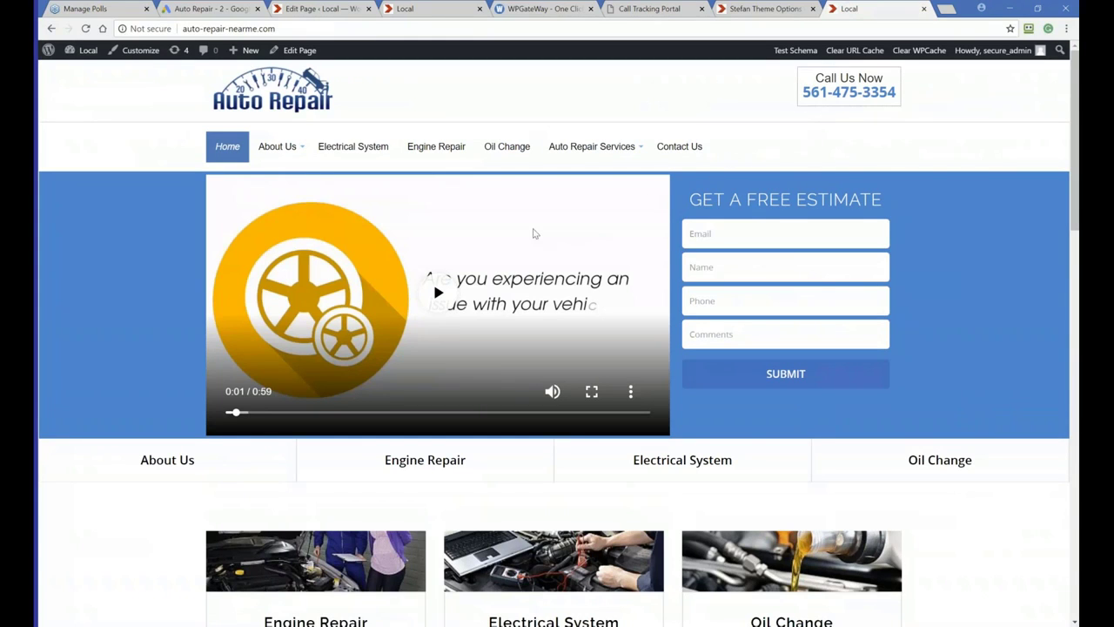
scroll(681, 209, down, 4)
scroll(681, 209, down, 10)
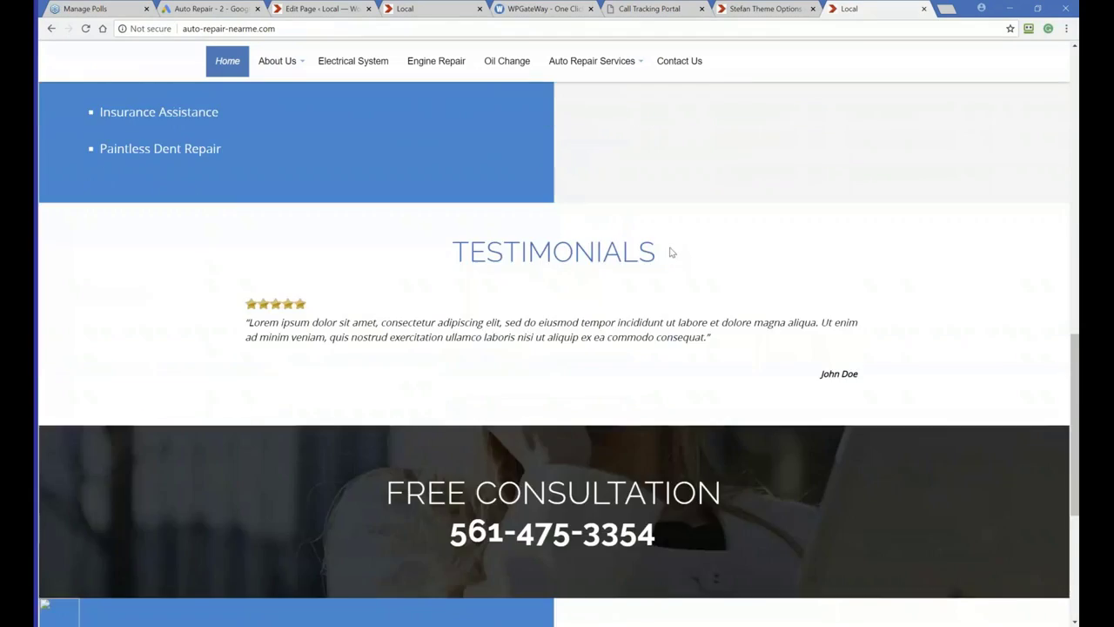
scroll(591, 252, up, 14)
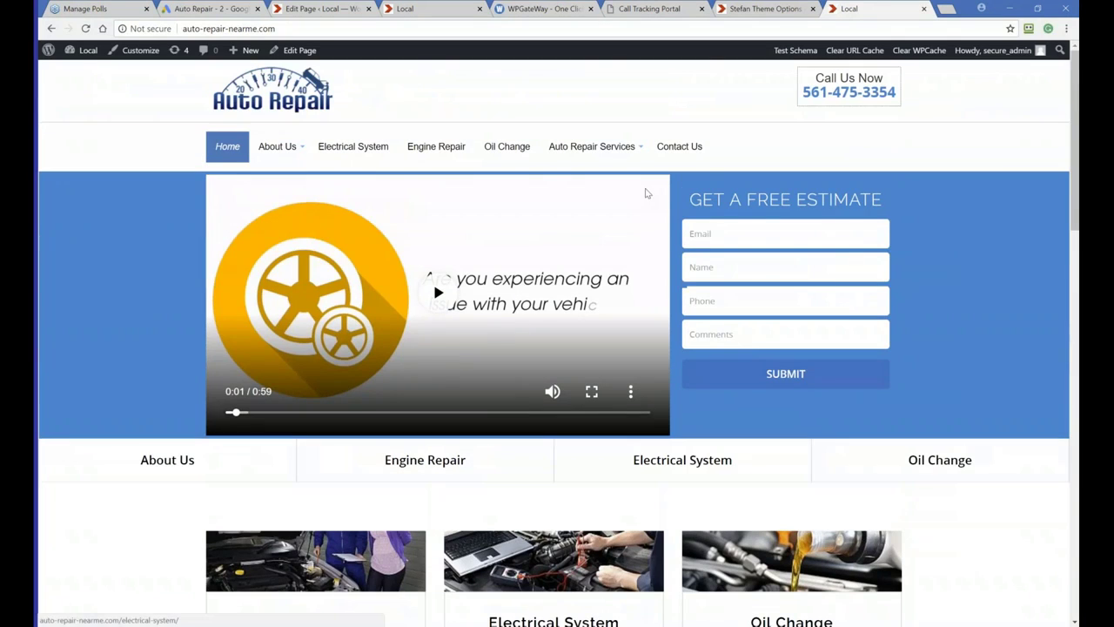
Search the pages for term and open the Terms of Service page for editing
click(766, 9)
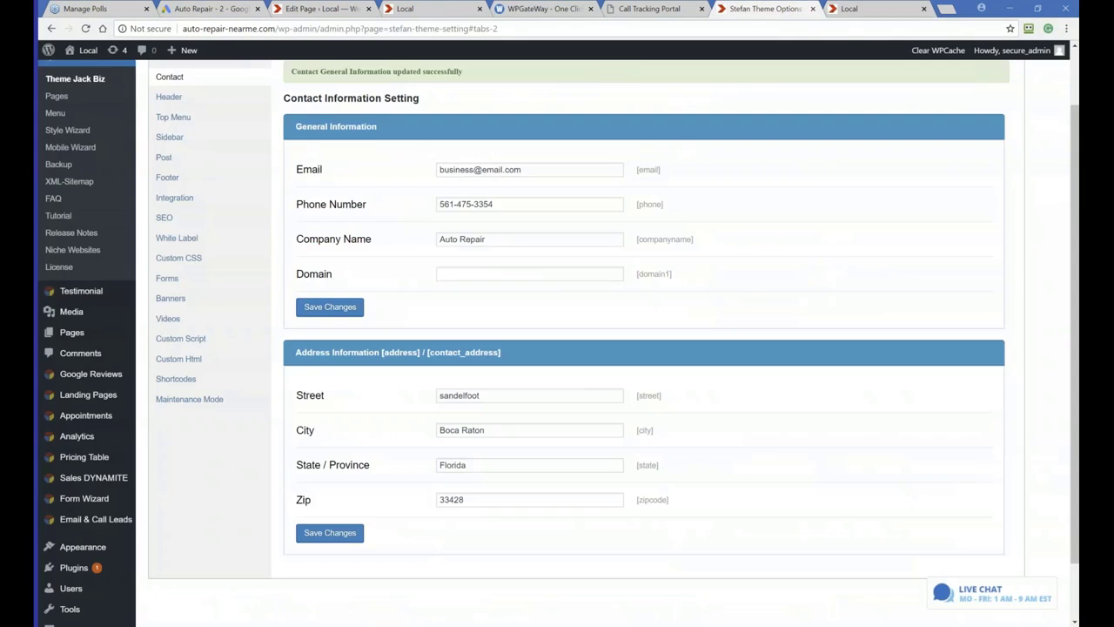
click(57, 99)
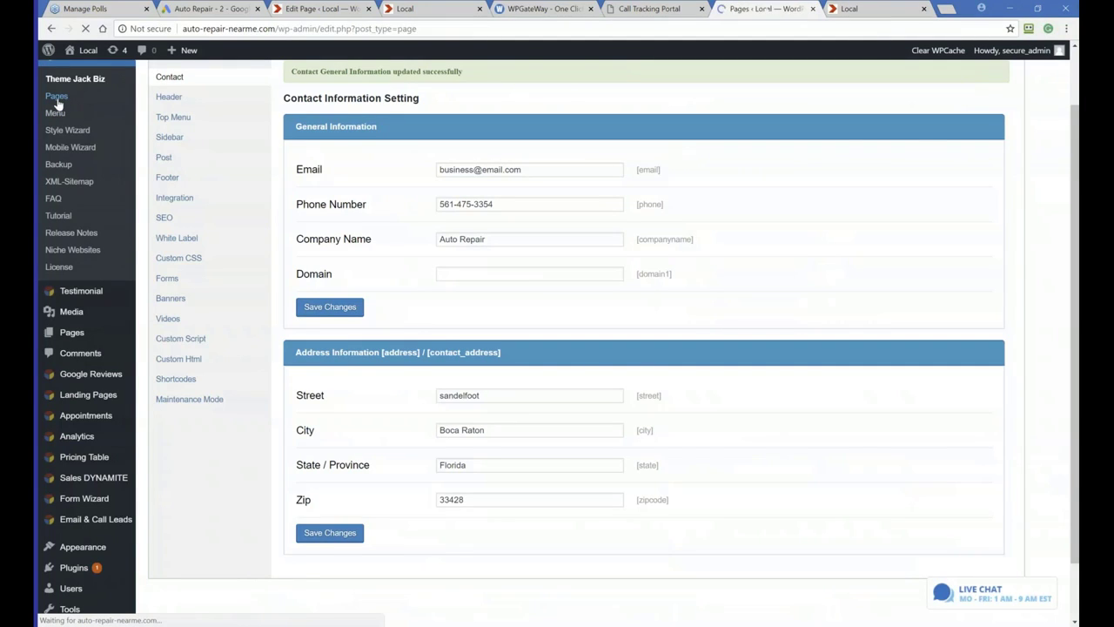
click(900, 101)
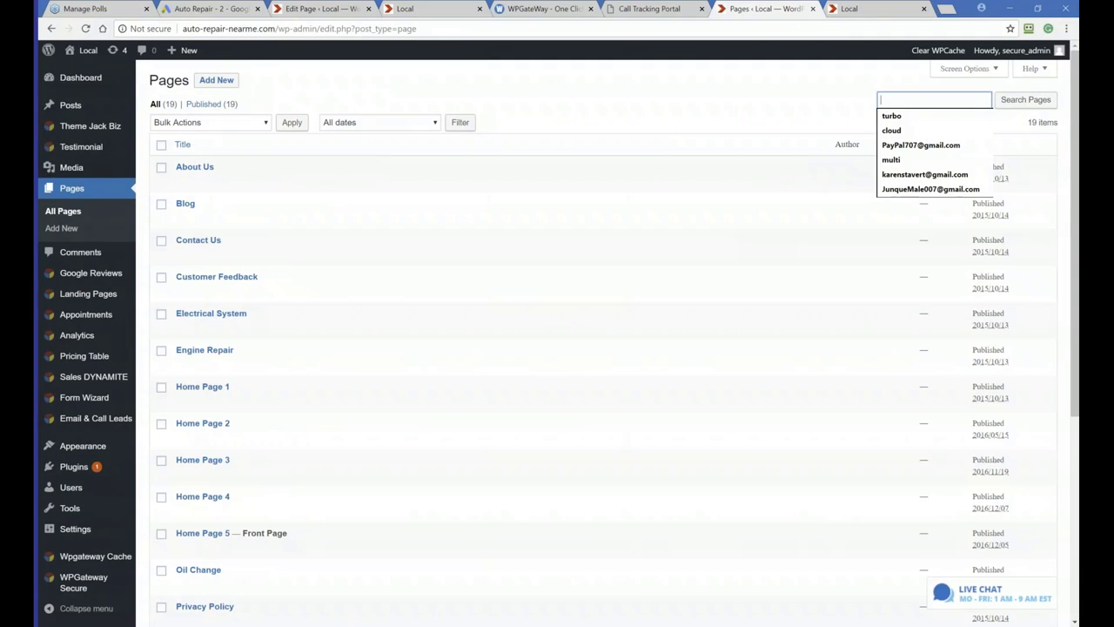
text(term)
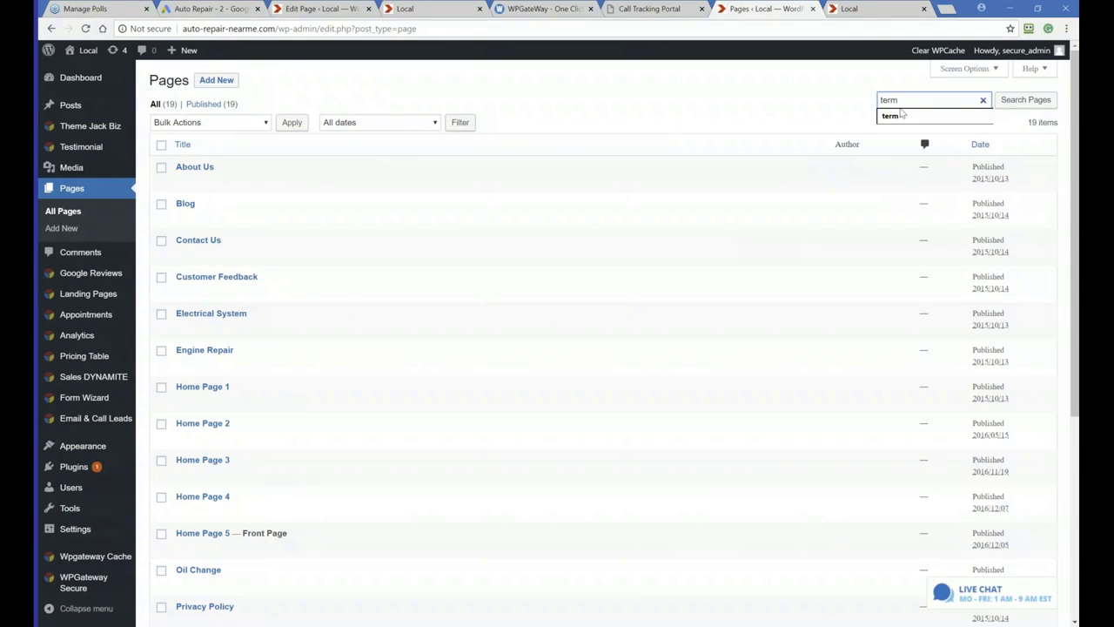
click(1018, 101)
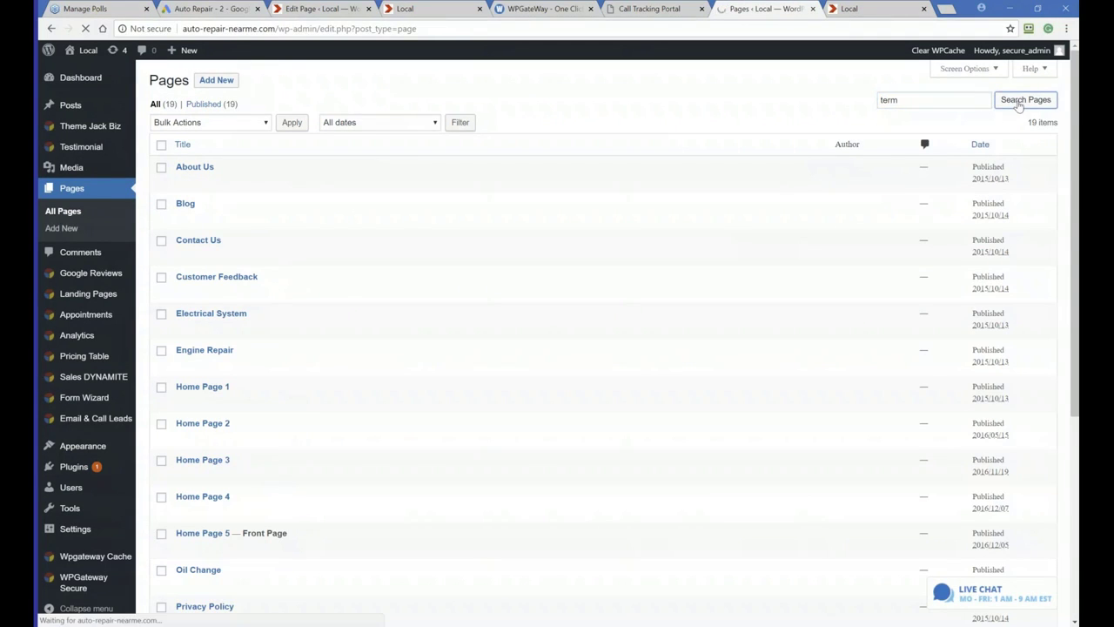
mouse_move(177, 183)
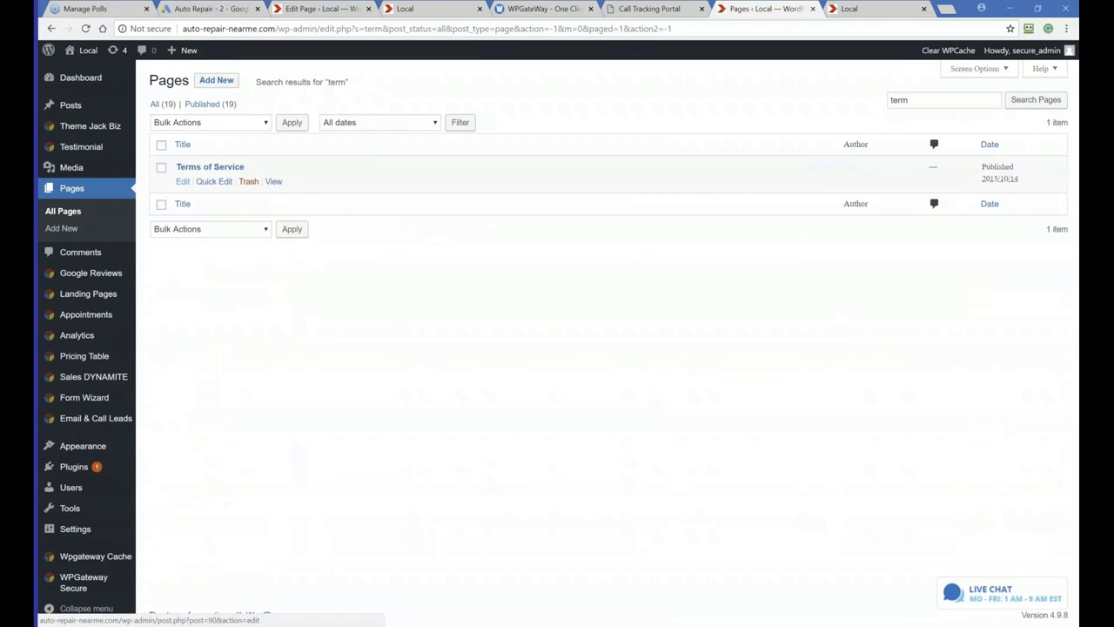
click(181, 182)
Enable the Terms of Service content section in the page builder and update the page
scroll(405, 308, down, 3)
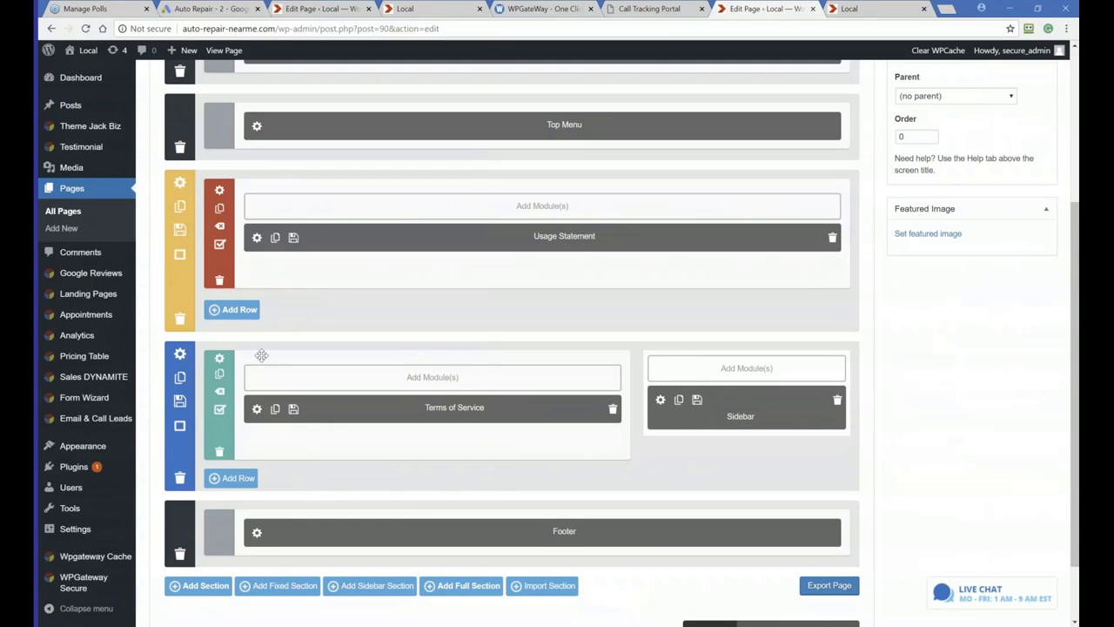
click(179, 423)
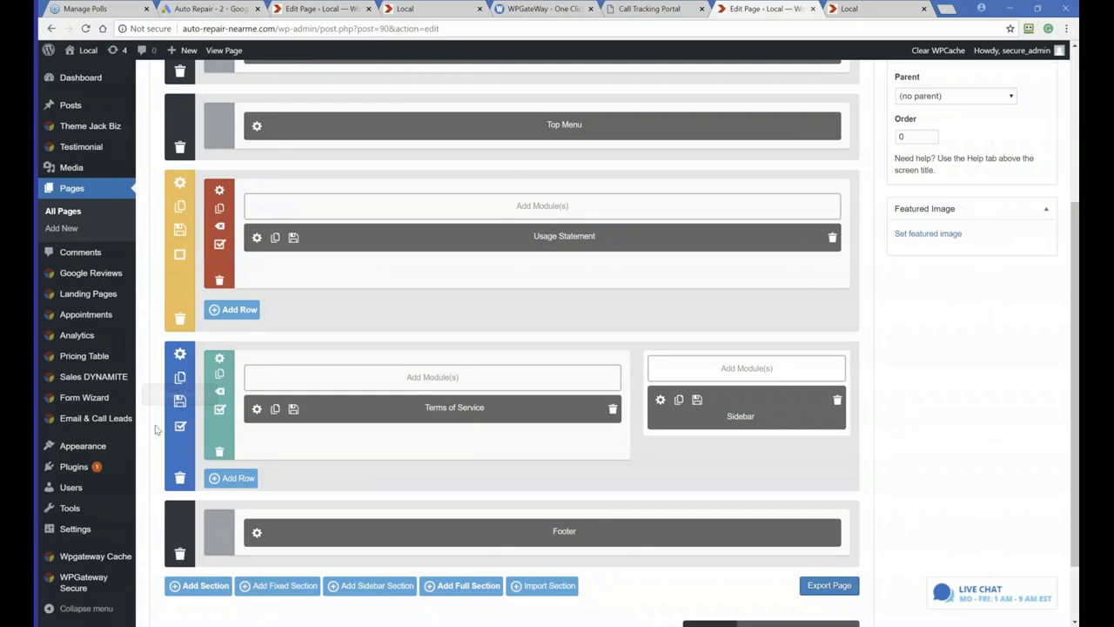
scroll(921, 248, up, 3)
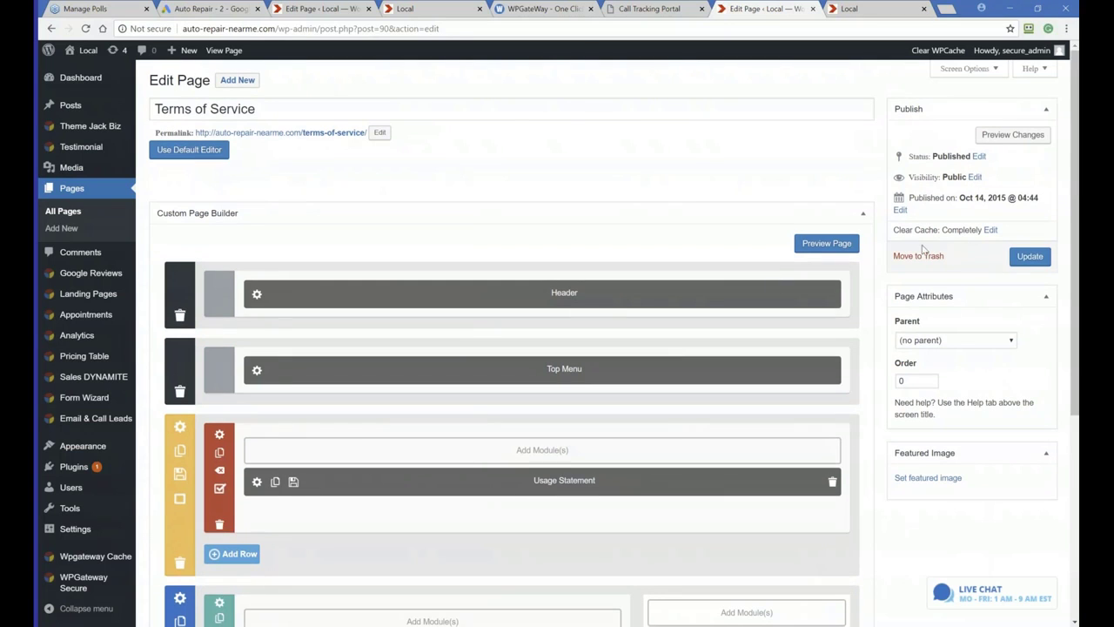
click(1030, 255)
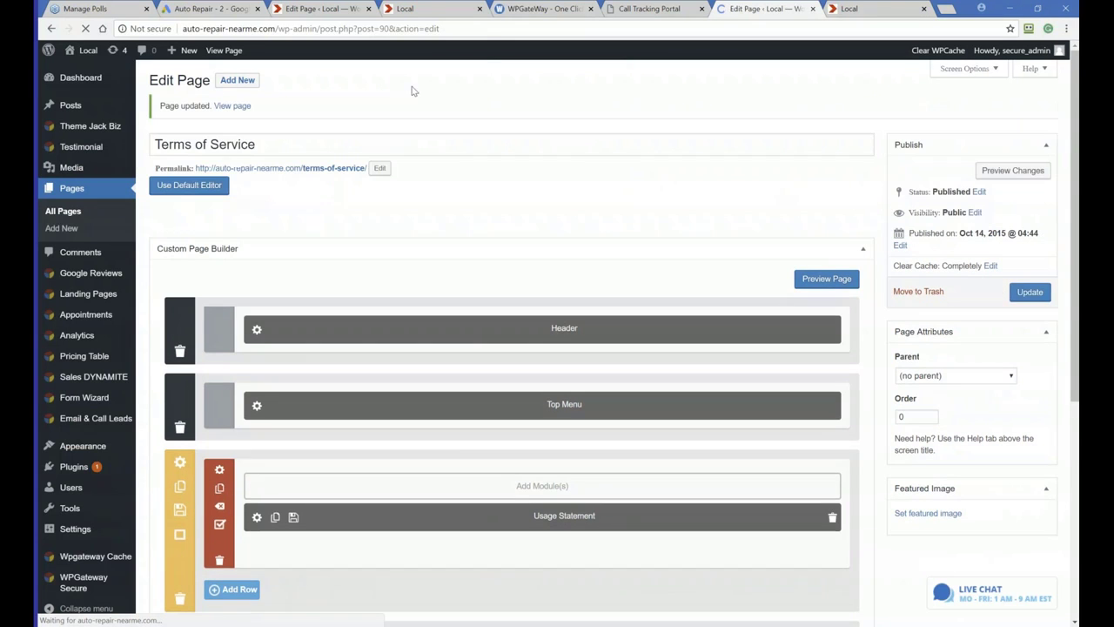
Open the Terms of Service page on the live site from the footer and review its content
click(862, 9)
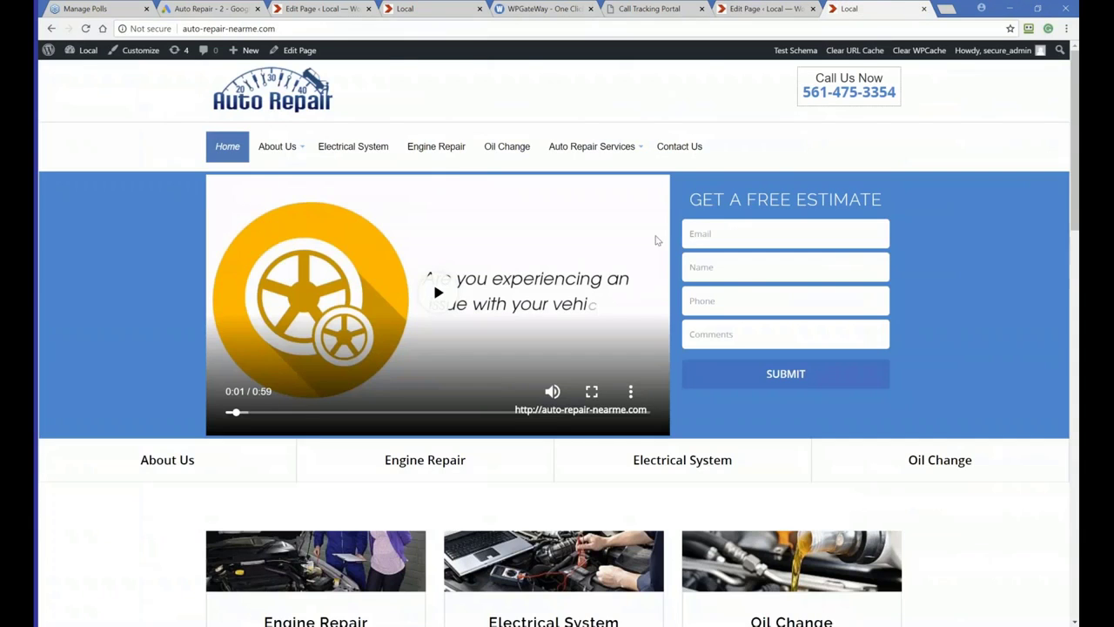
scroll(455, 290, down, 10)
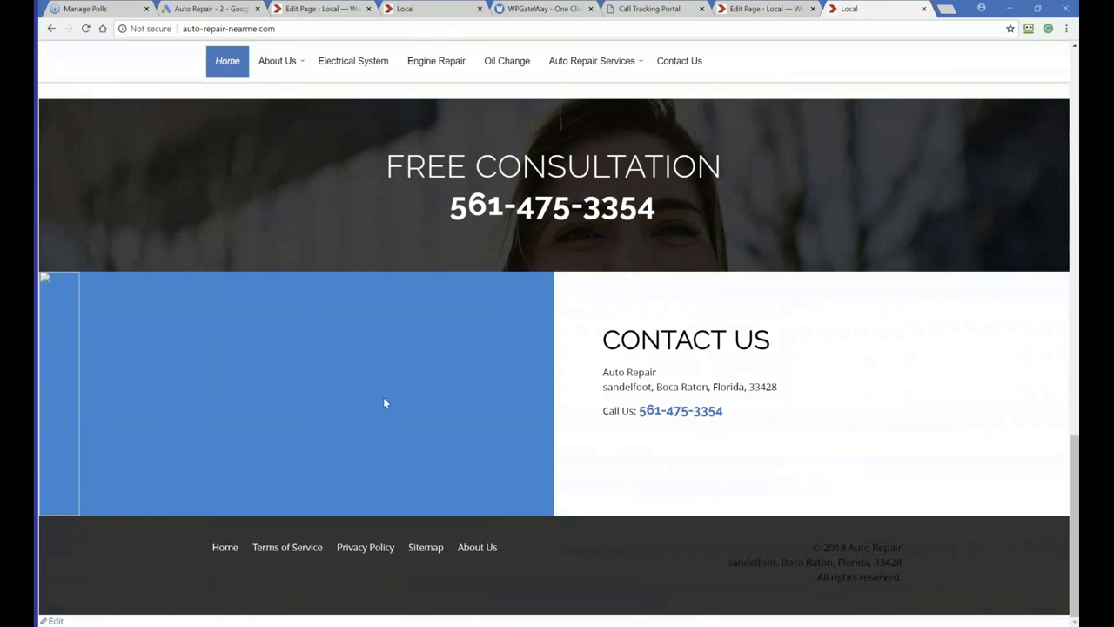
click(296, 547)
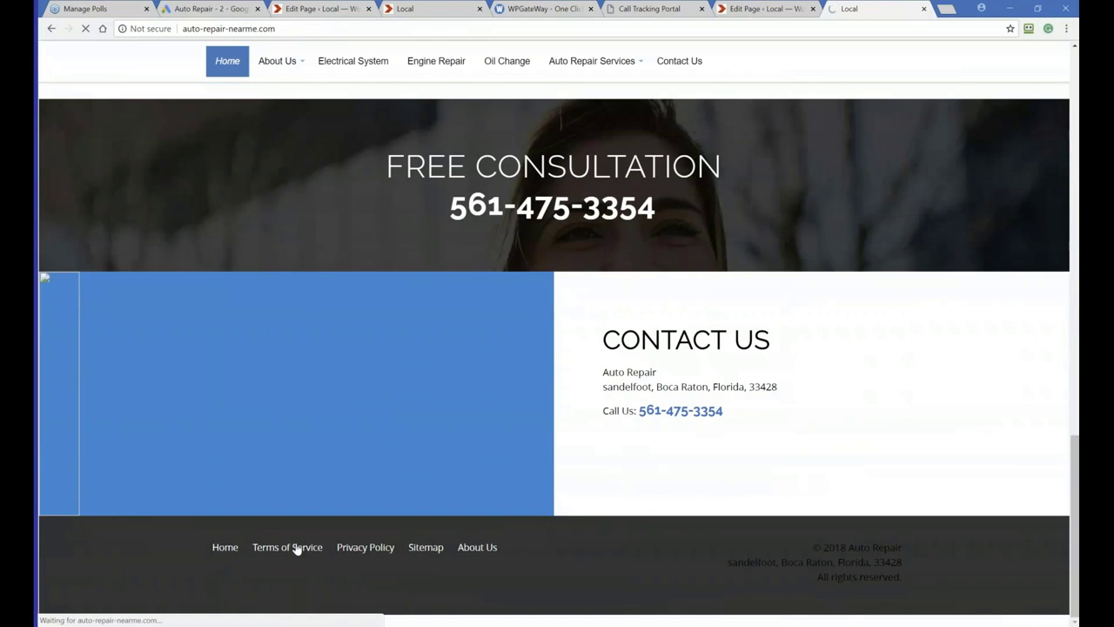
scroll(277, 340, down, 4)
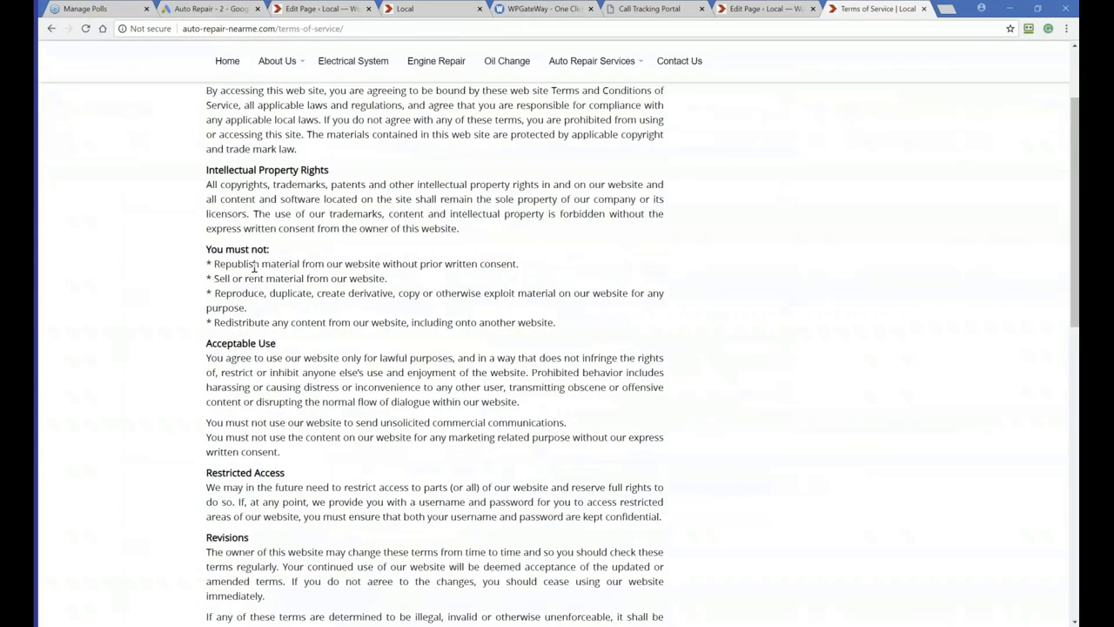
scroll(277, 339, up, 6)
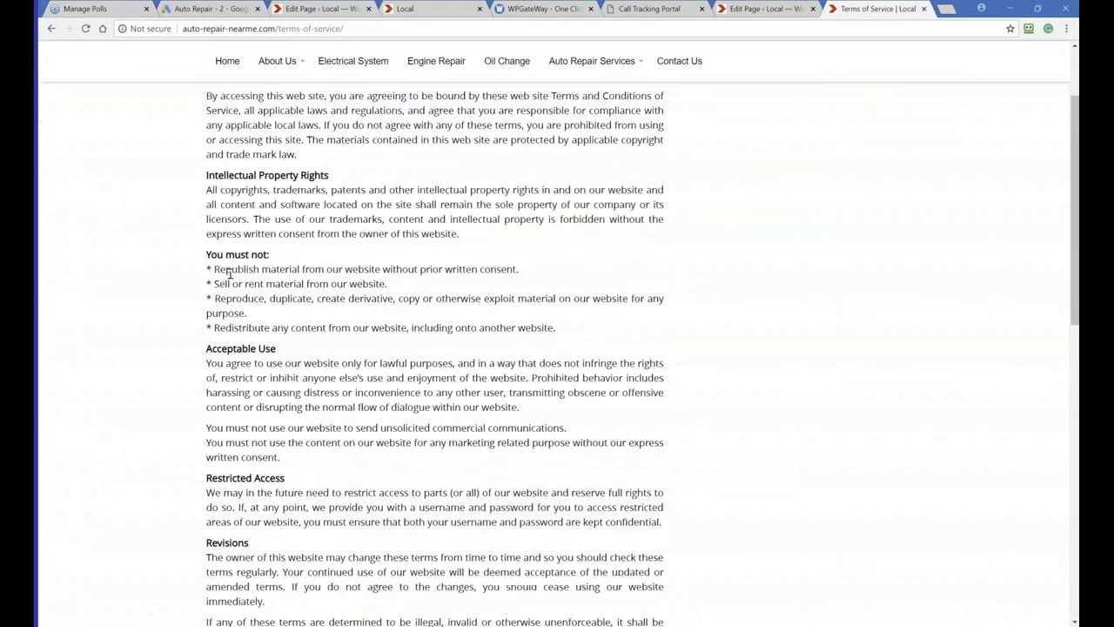
Return to the pages list and search the pages for privacy
click(755, 11)
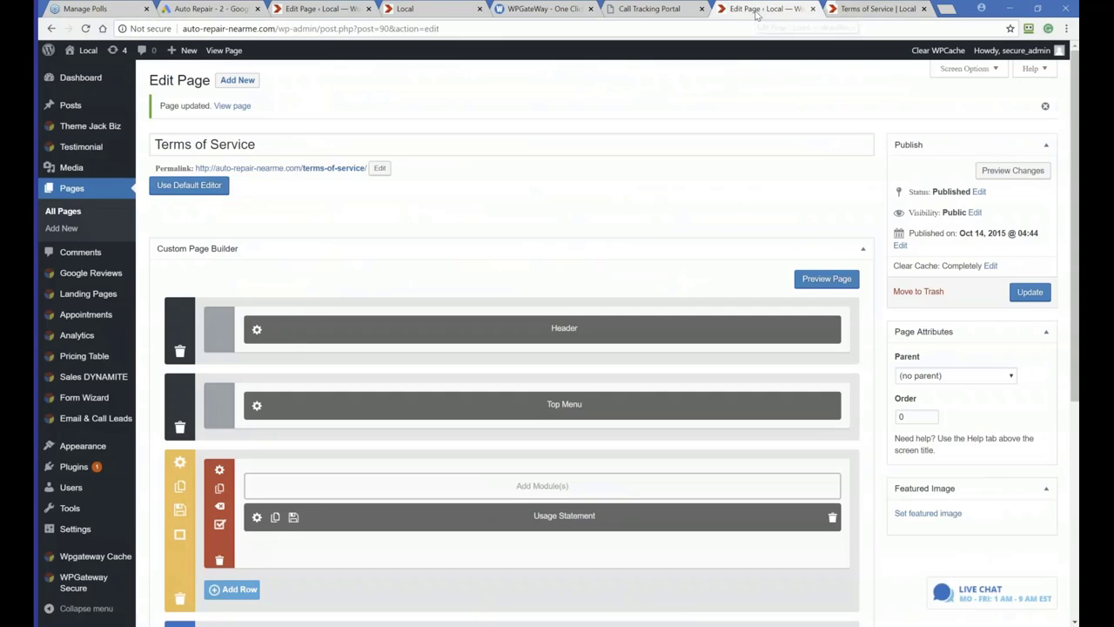
click(70, 214)
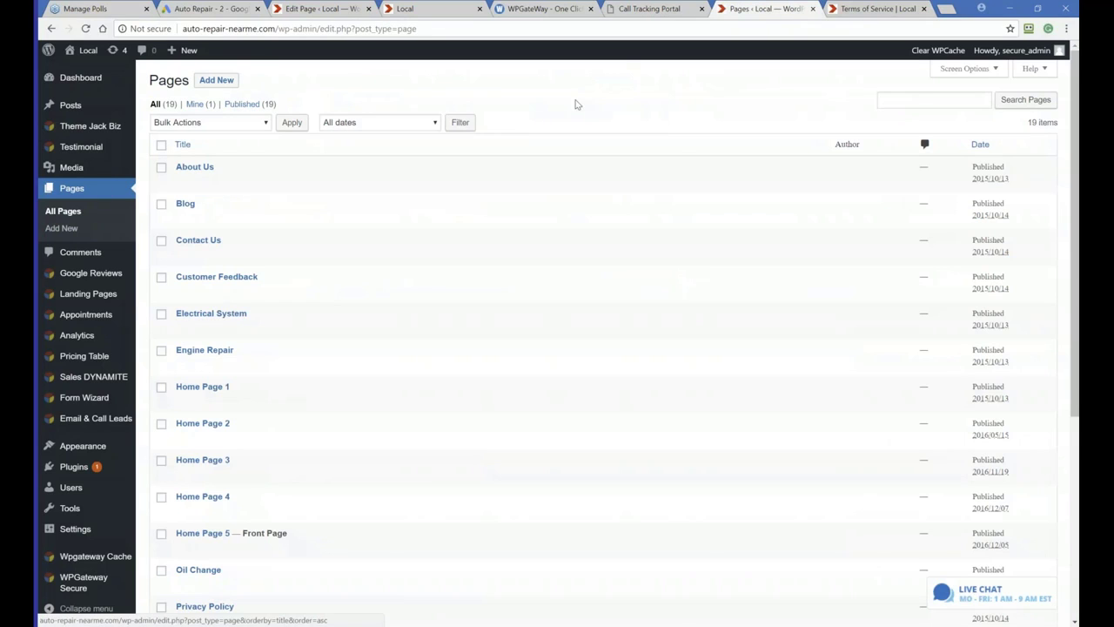
click(897, 97)
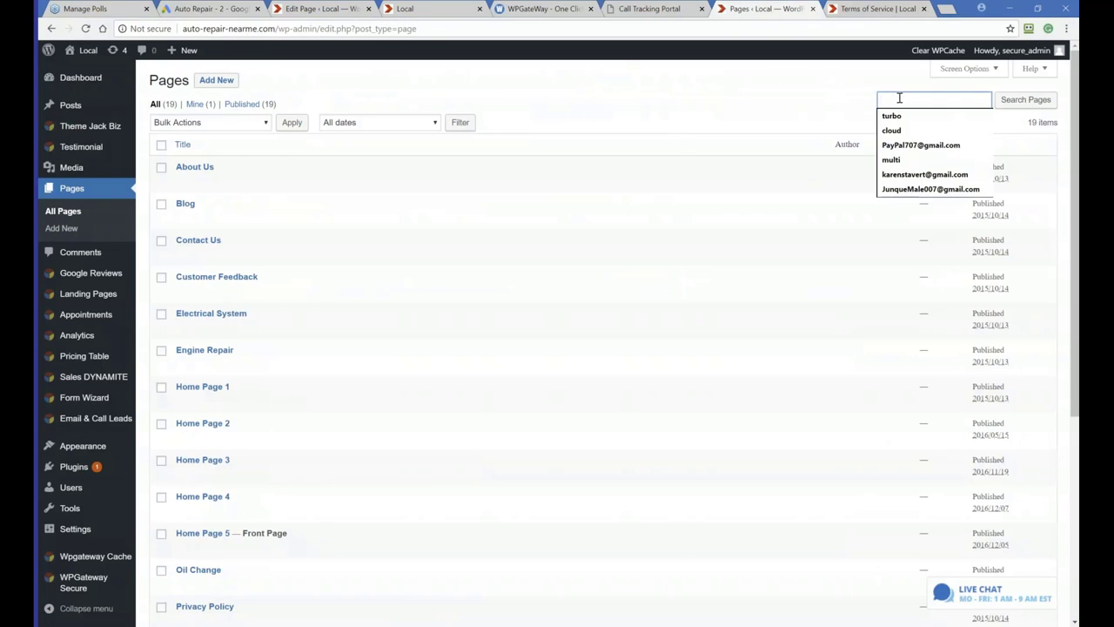
text(priva)
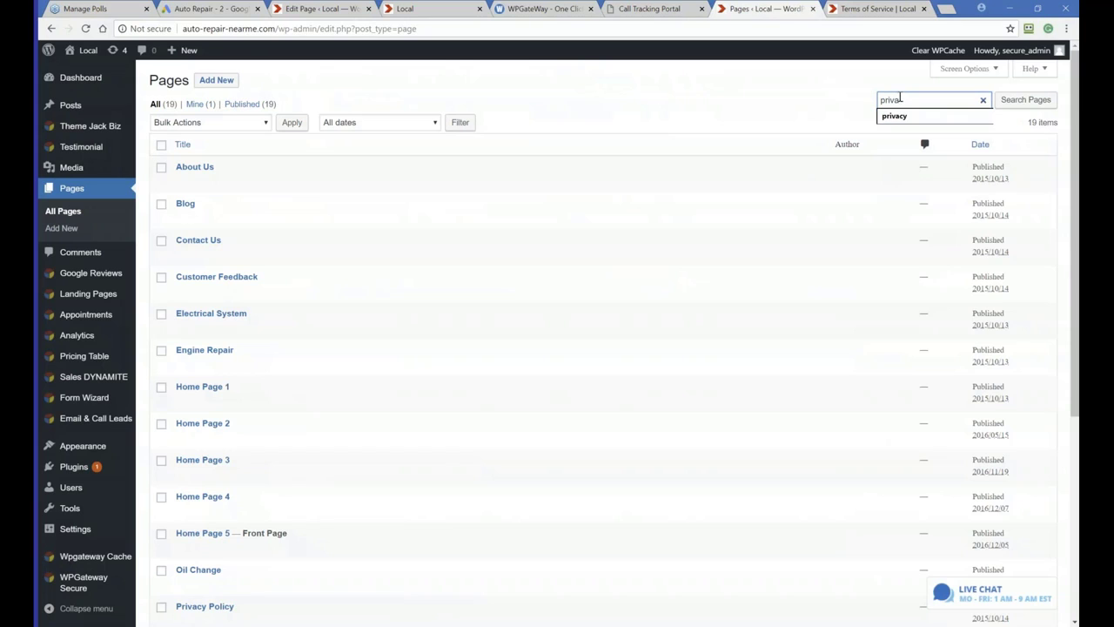
click(894, 116)
click(1031, 100)
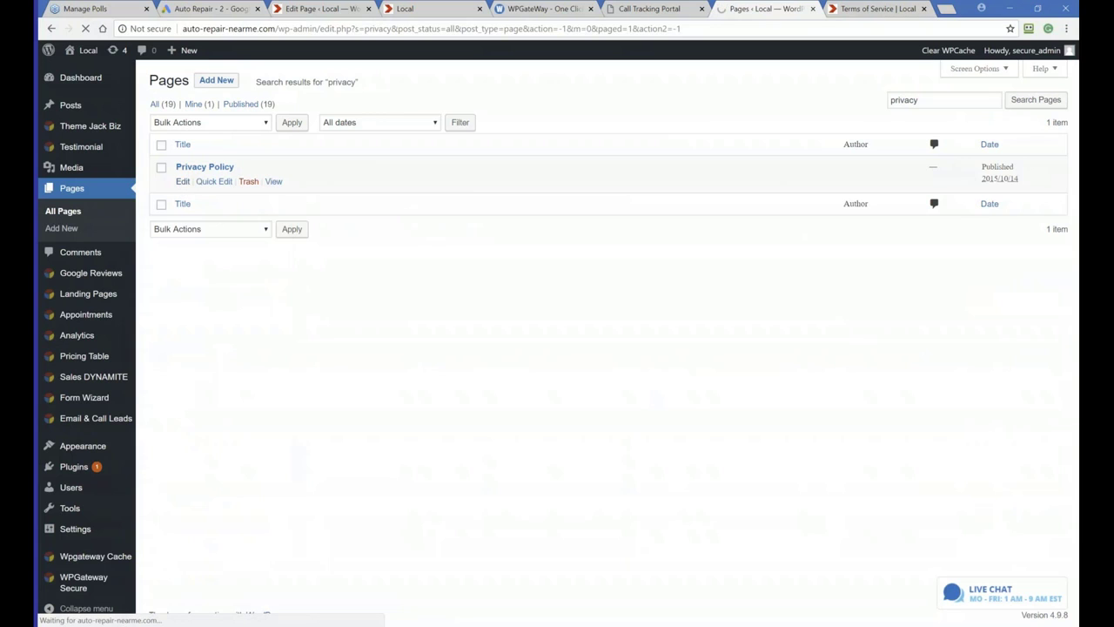
Enable the Privacy Policy page's content sections in the page builder and update the page
scroll(219, 256, down, 2)
scroll(186, 249, up, 1)
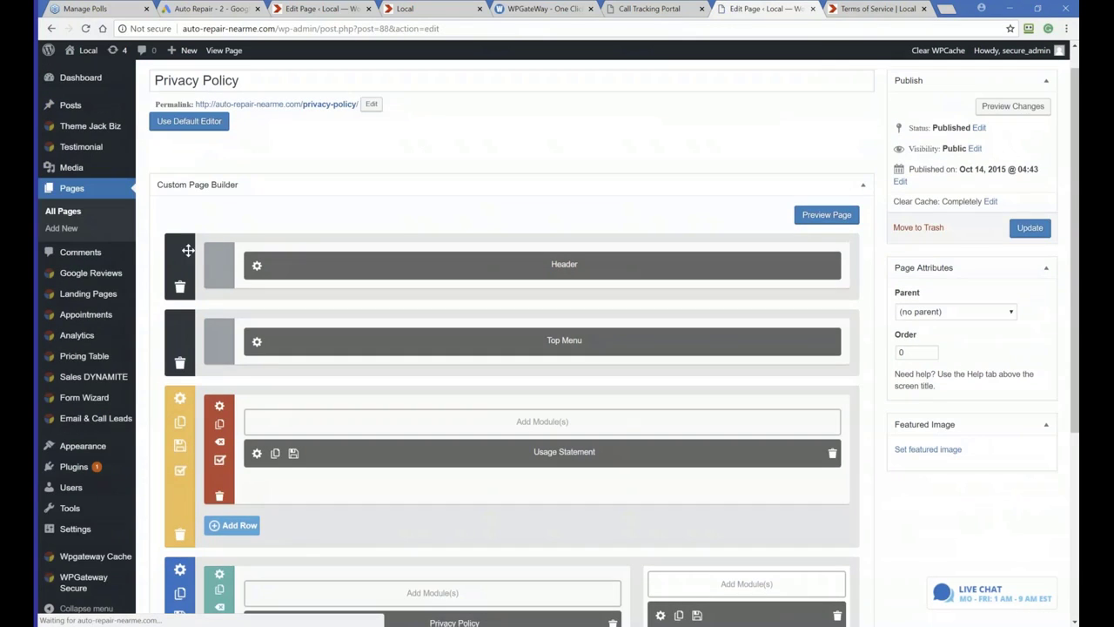
click(180, 473)
scroll(179, 504, down, 2)
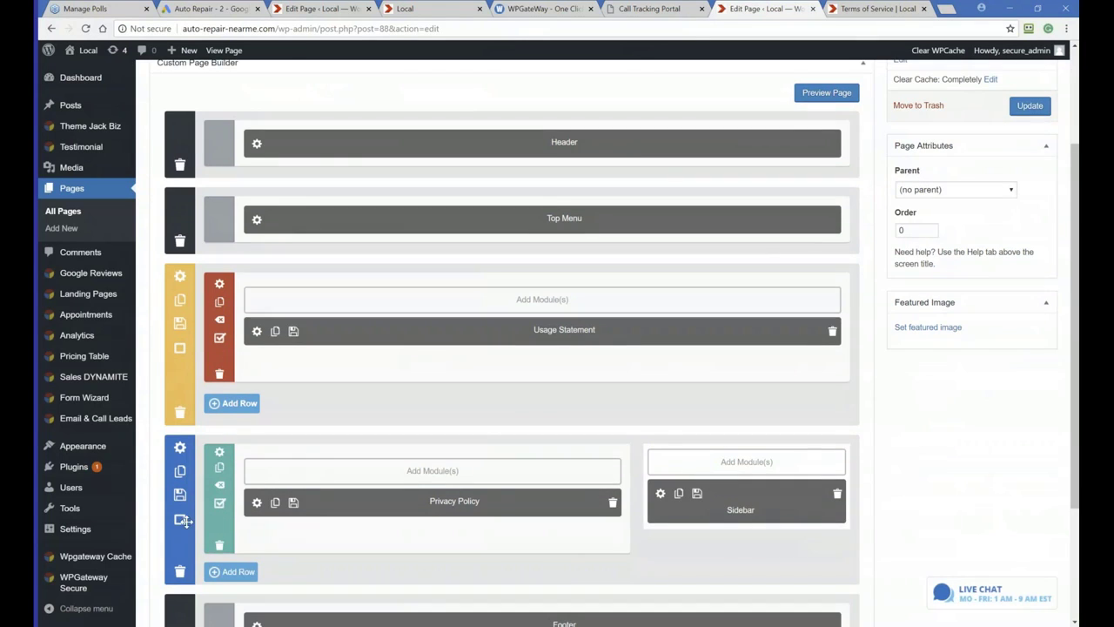
click(179, 520)
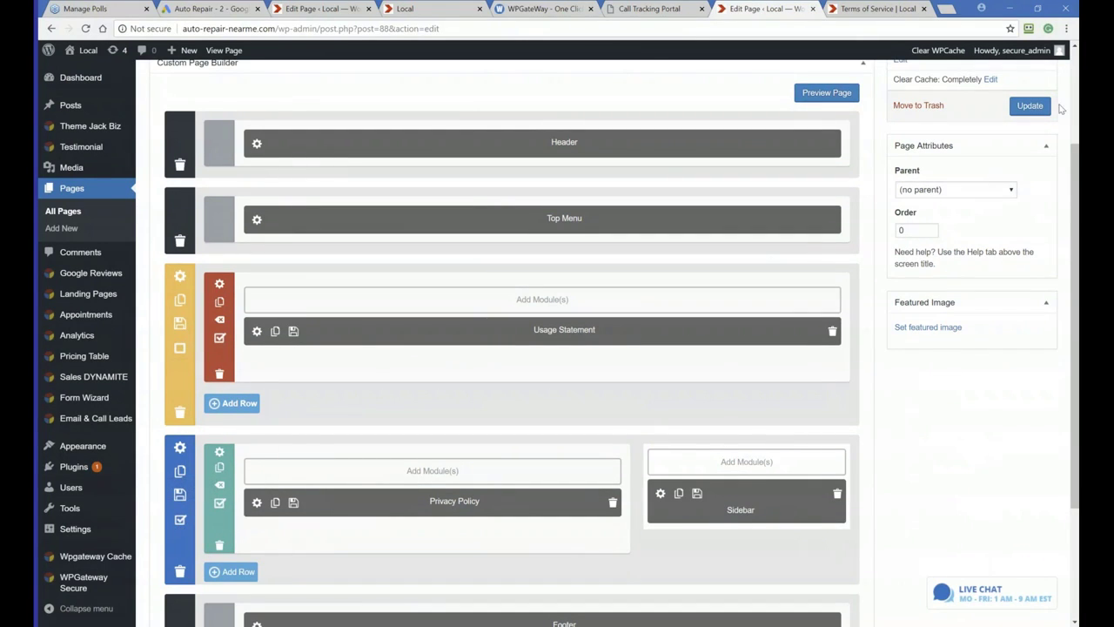
click(1039, 108)
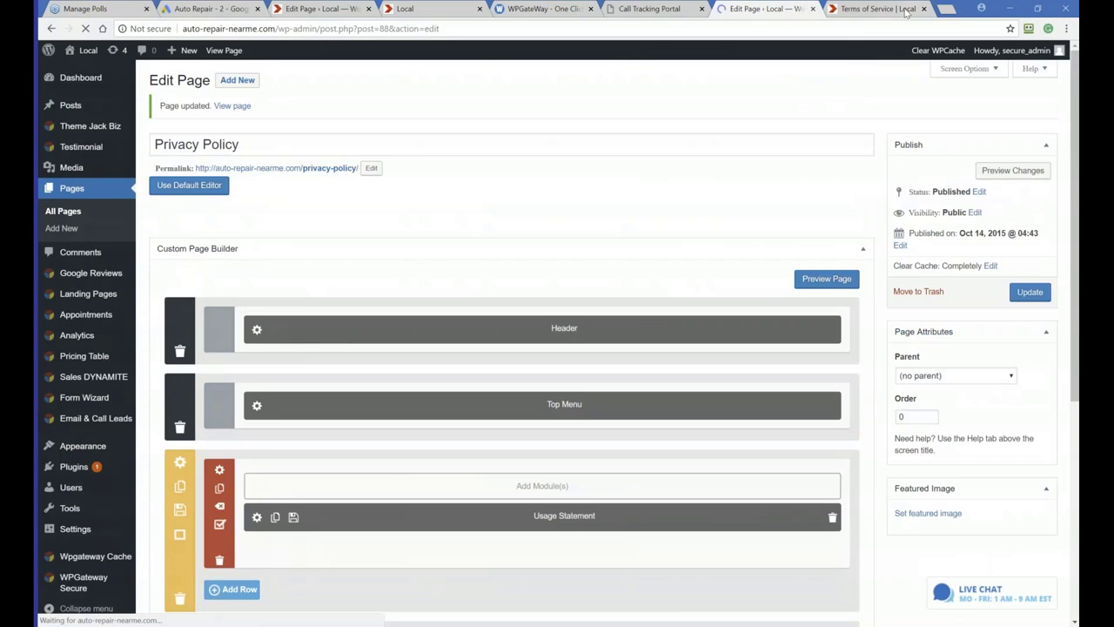
Open the Privacy Policy page on the live site from the footer, then go back to the home page
click(875, 8)
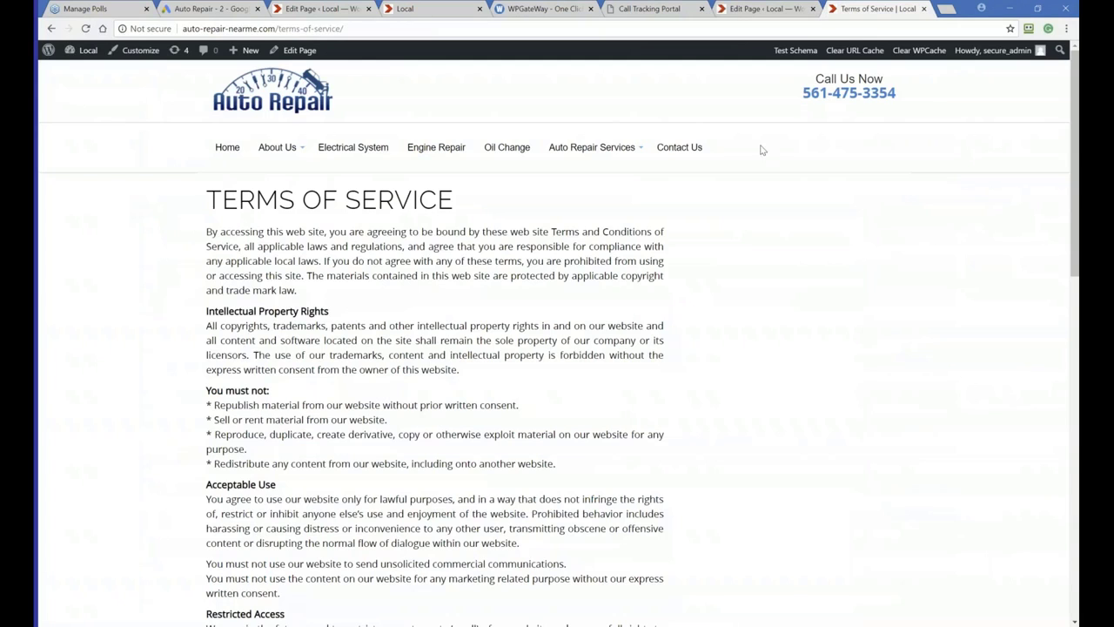
scroll(615, 283, down, 15)
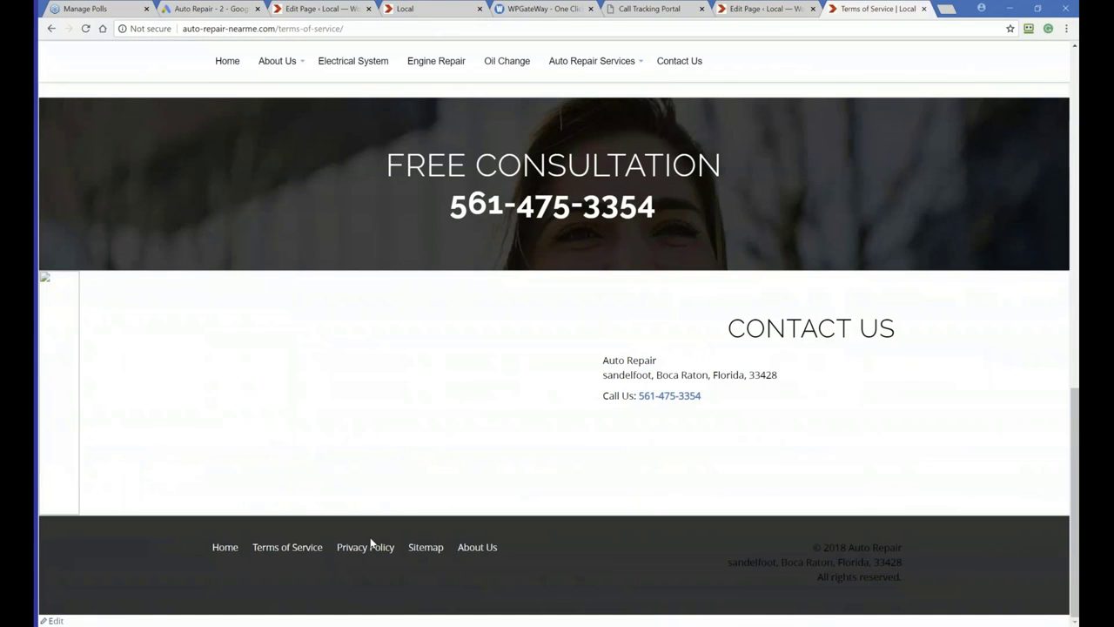
click(365, 553)
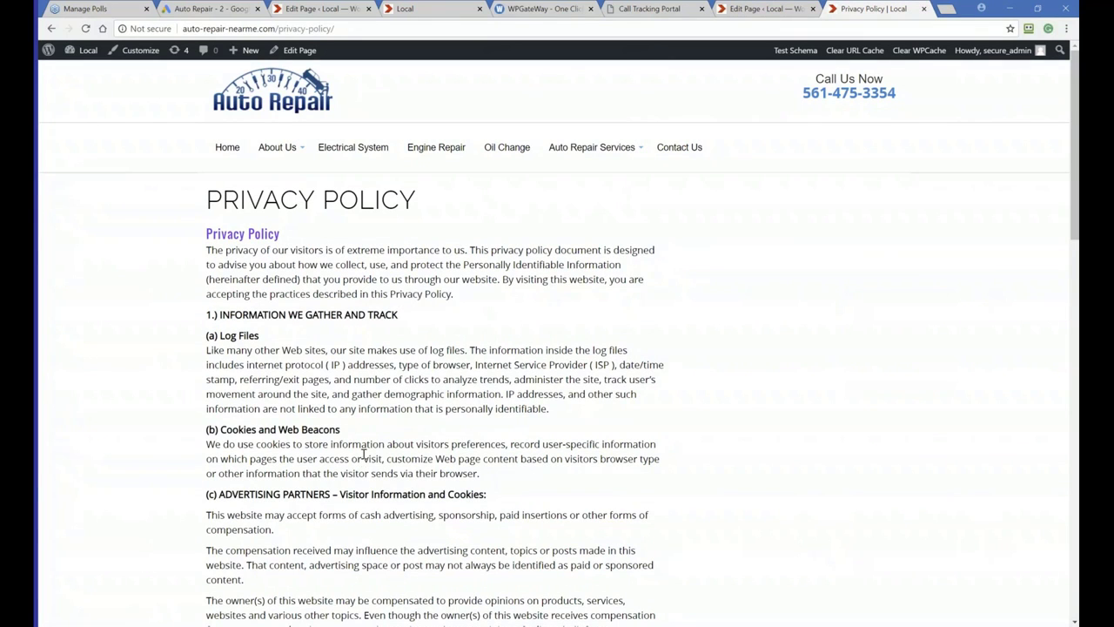
click(223, 146)
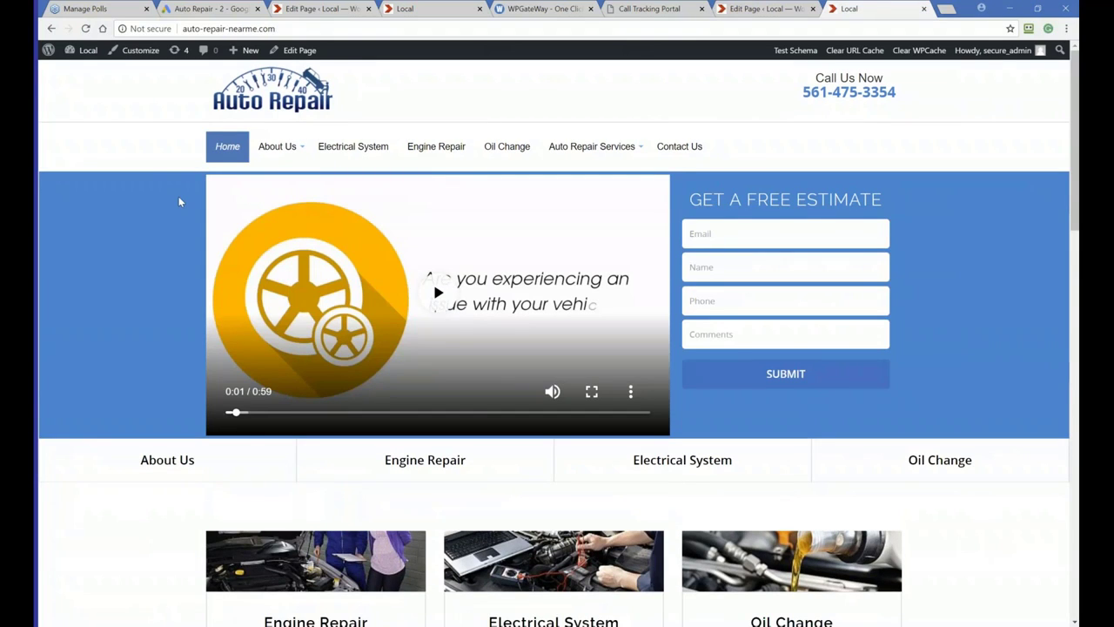
Switch to WPGateWay and order a one-year SSL certificate for auto-repair-nearme.com from the domains list
click(540, 8)
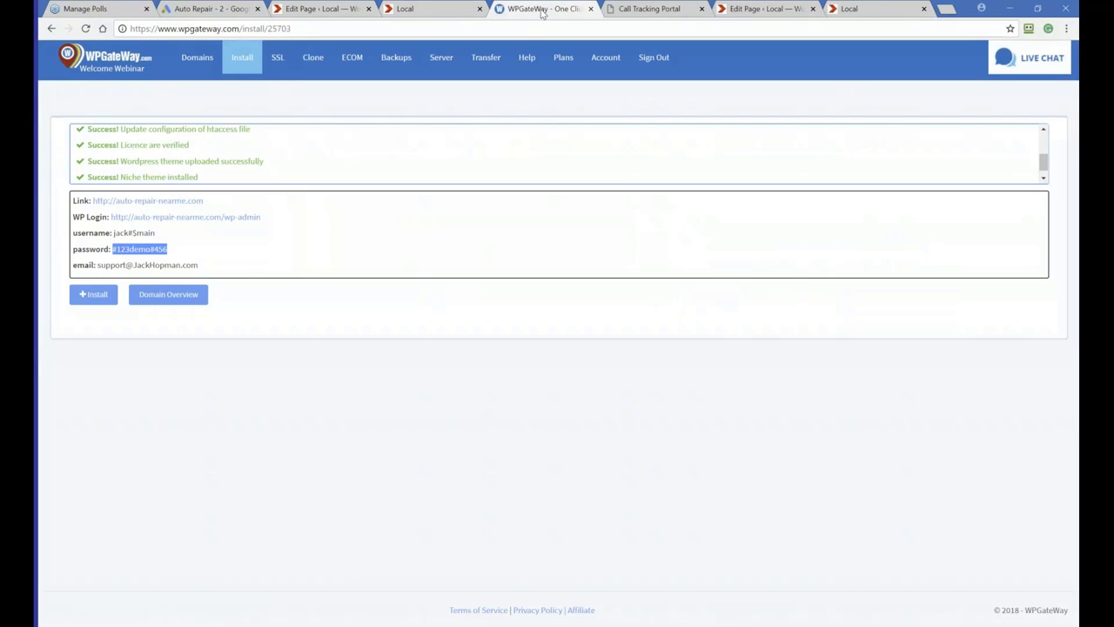
click(196, 59)
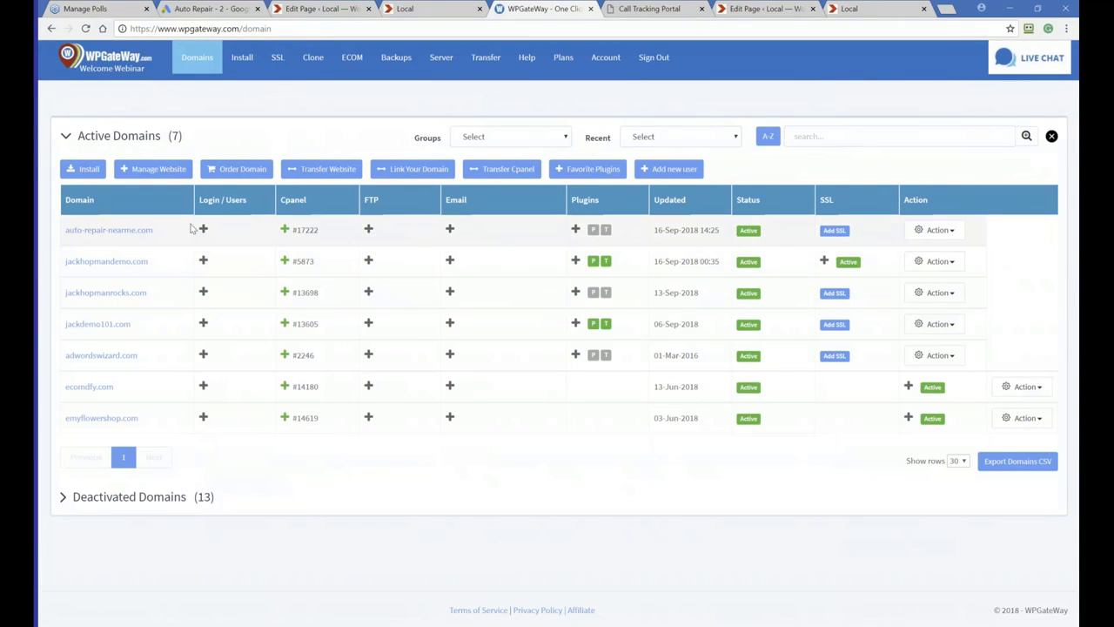
click(833, 232)
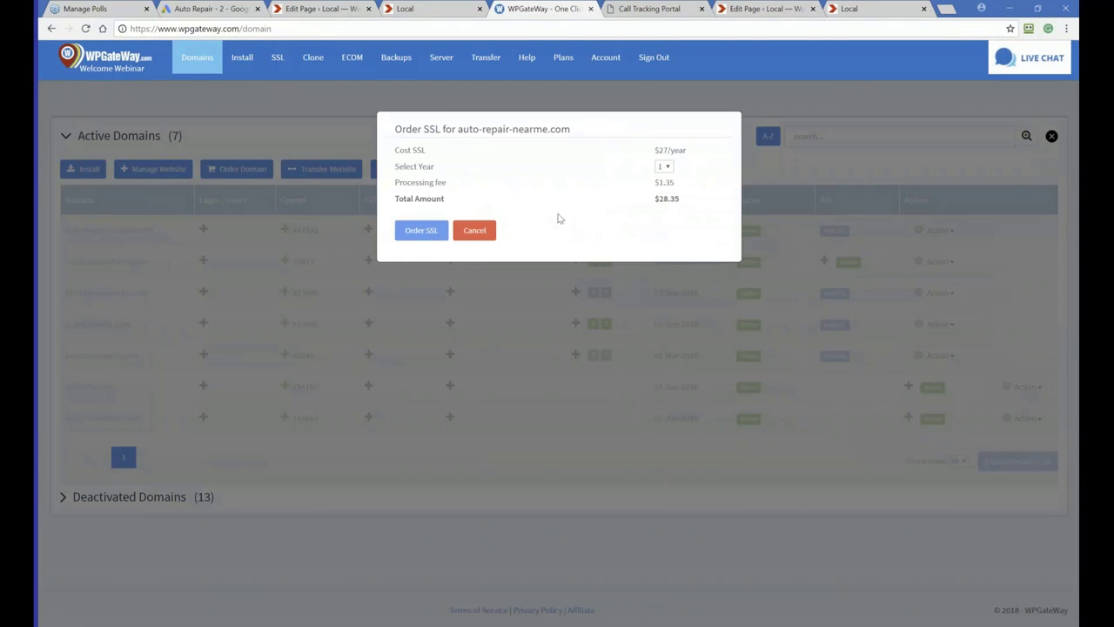
click(423, 231)
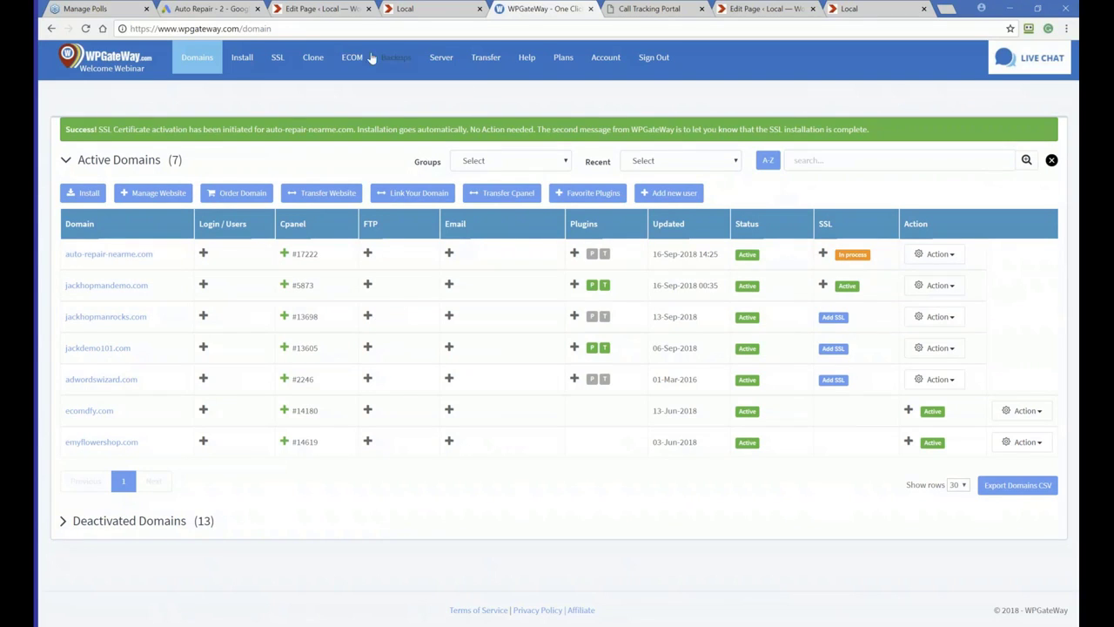
Switch to Google Ads and start creating a new campaign
click(200, 8)
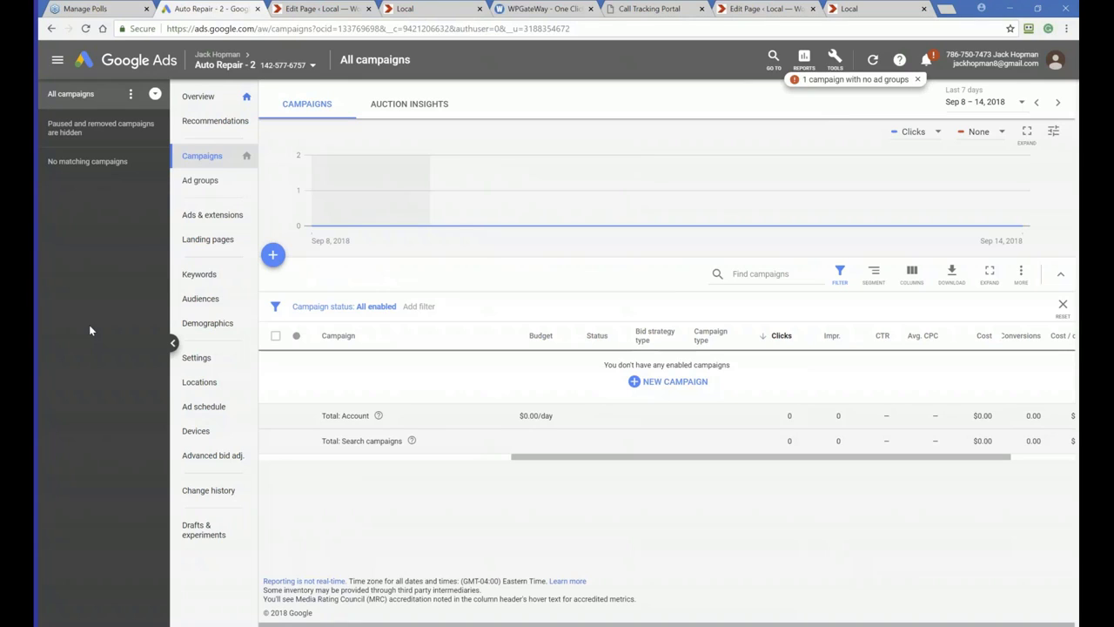
click(154, 98)
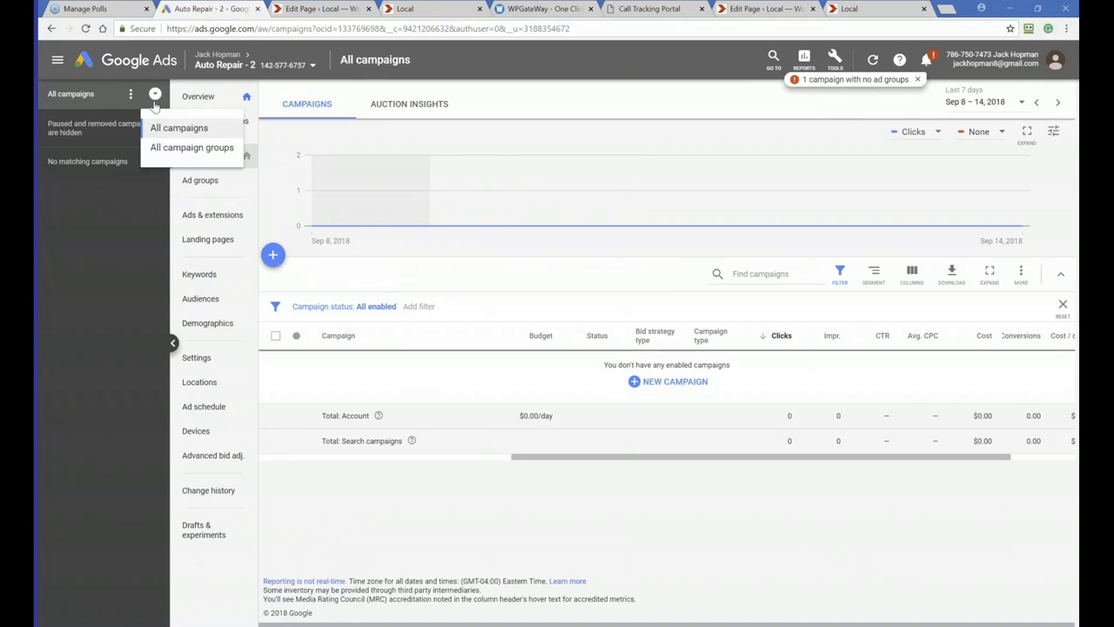
click(116, 236)
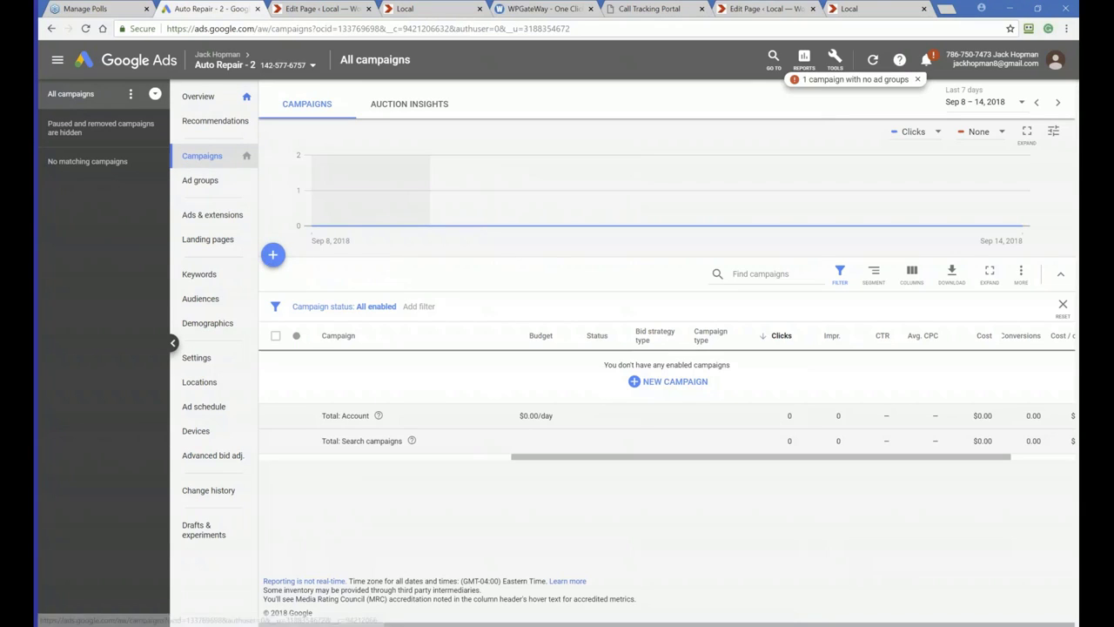
click(272, 255)
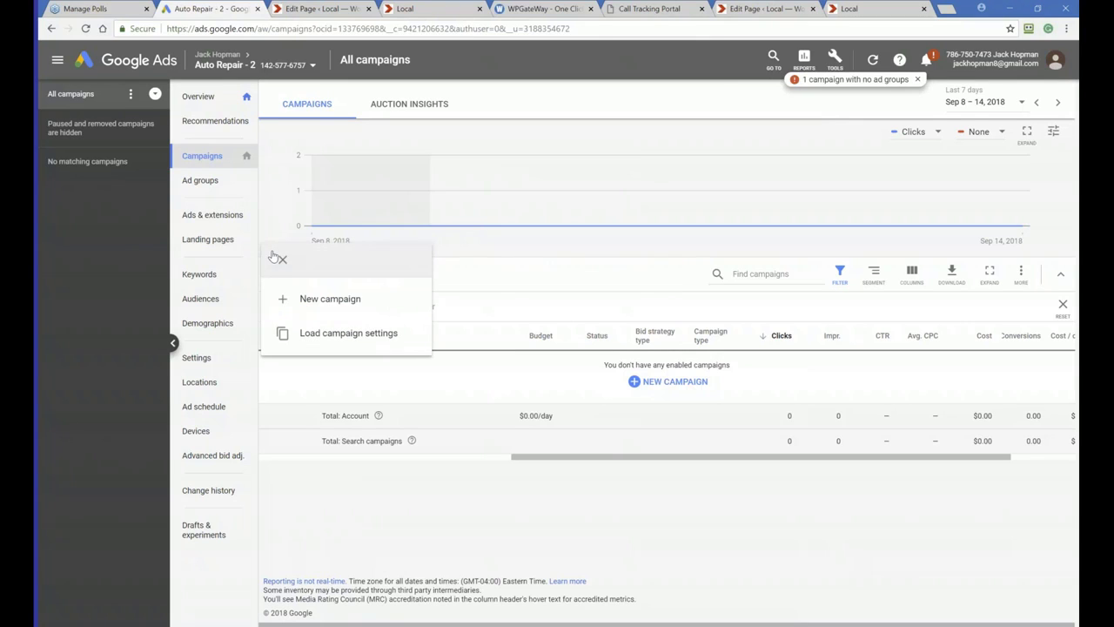
click(298, 299)
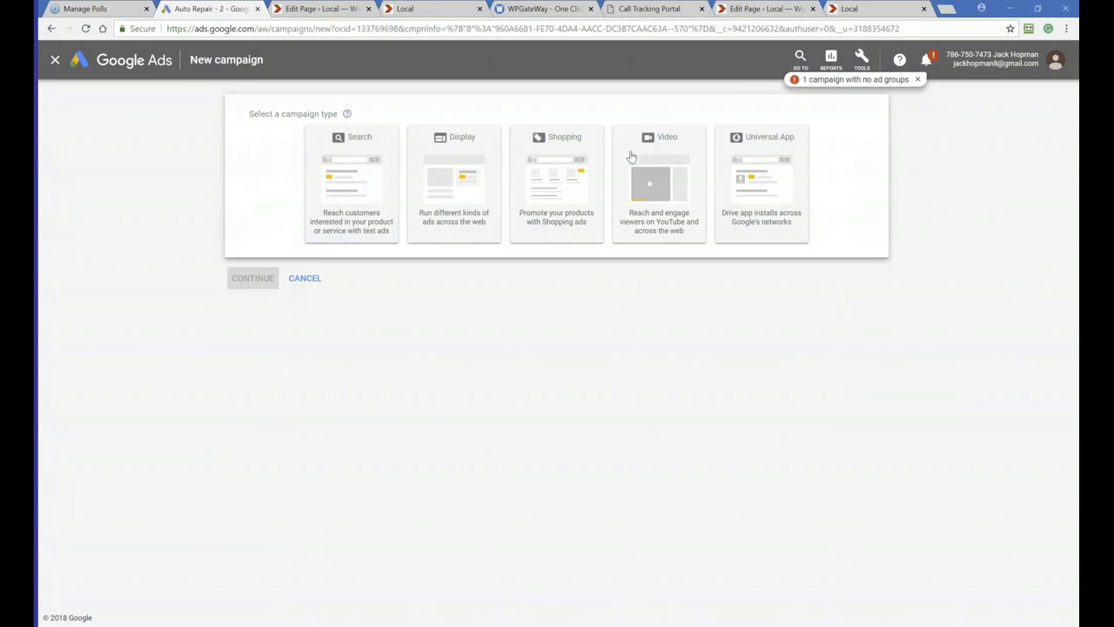
Choose the Search campaign type with Sales as the campaign goal
click(341, 171)
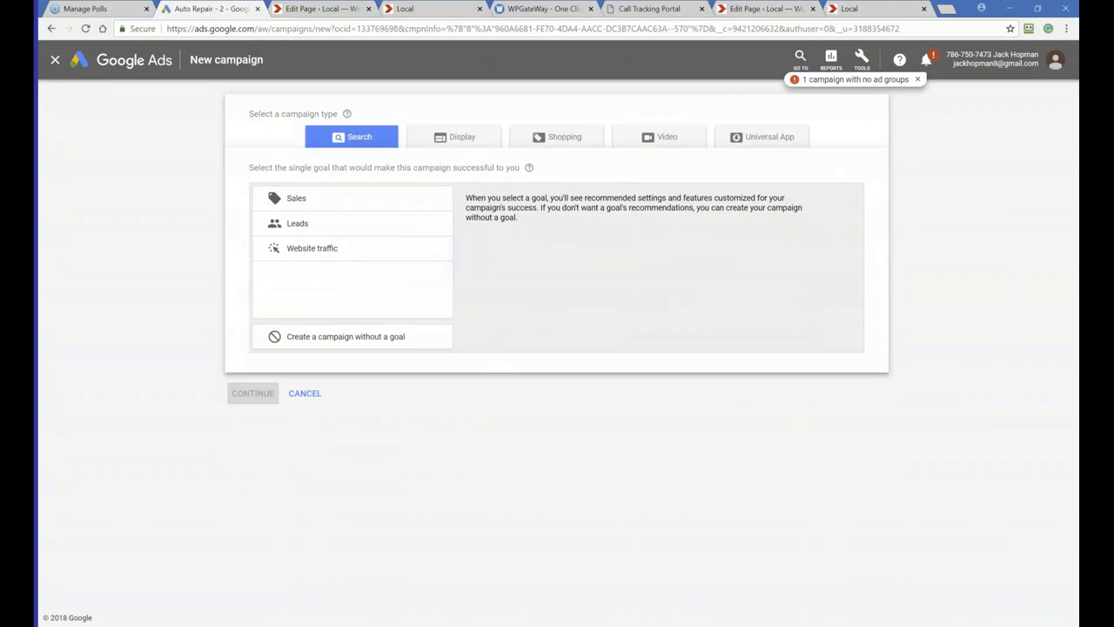
click(329, 206)
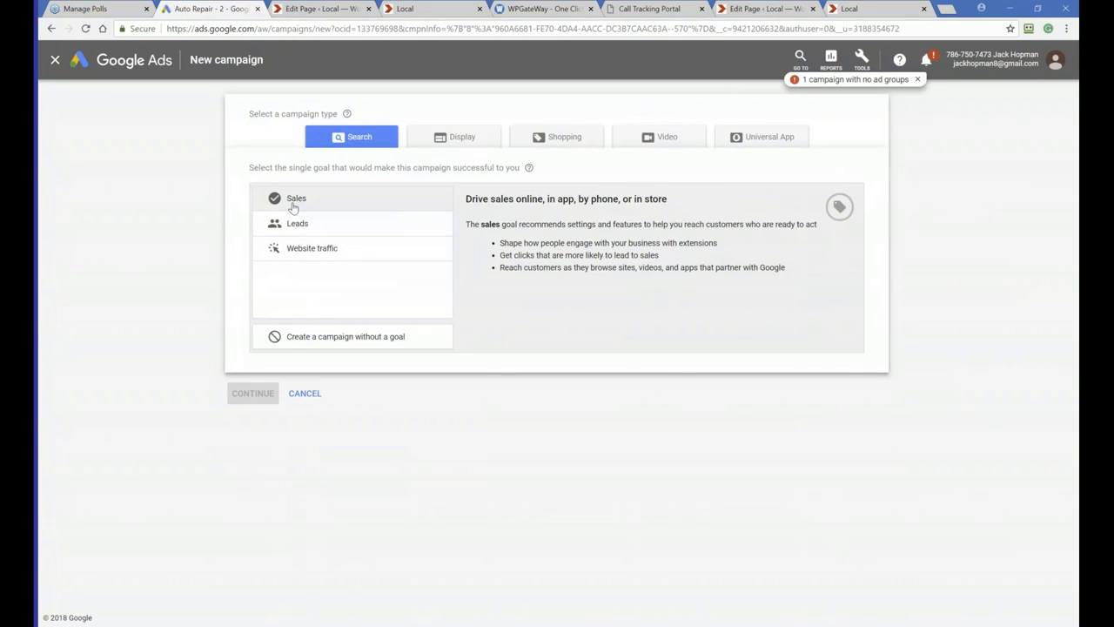
click(293, 207)
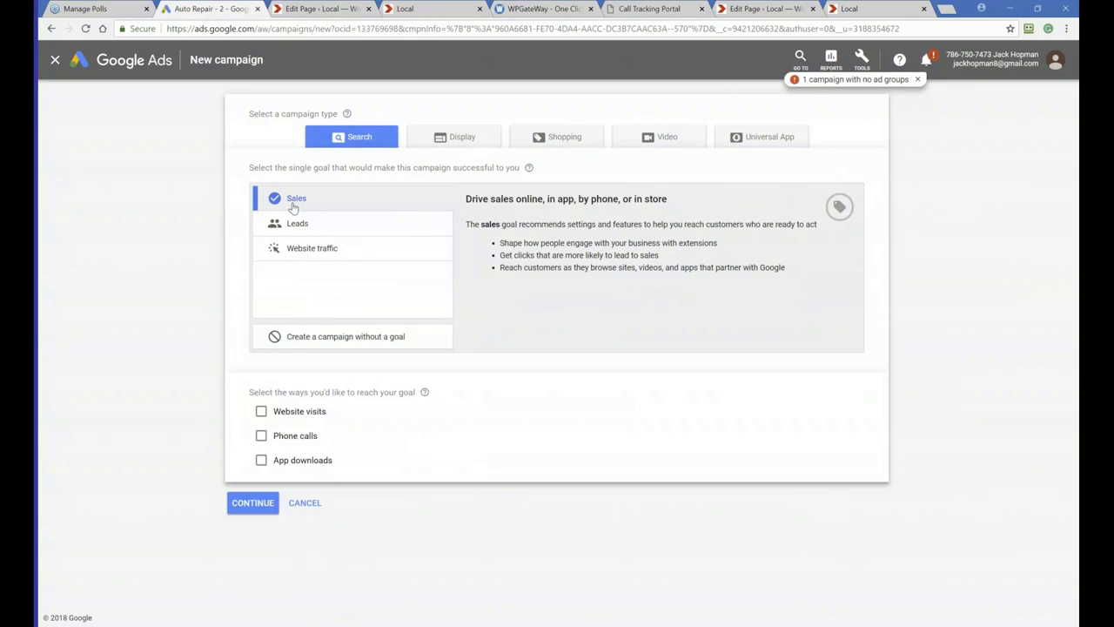
Select phone calls as the way to reach the goal, paste the site's call tracking number, and continue
click(261, 436)
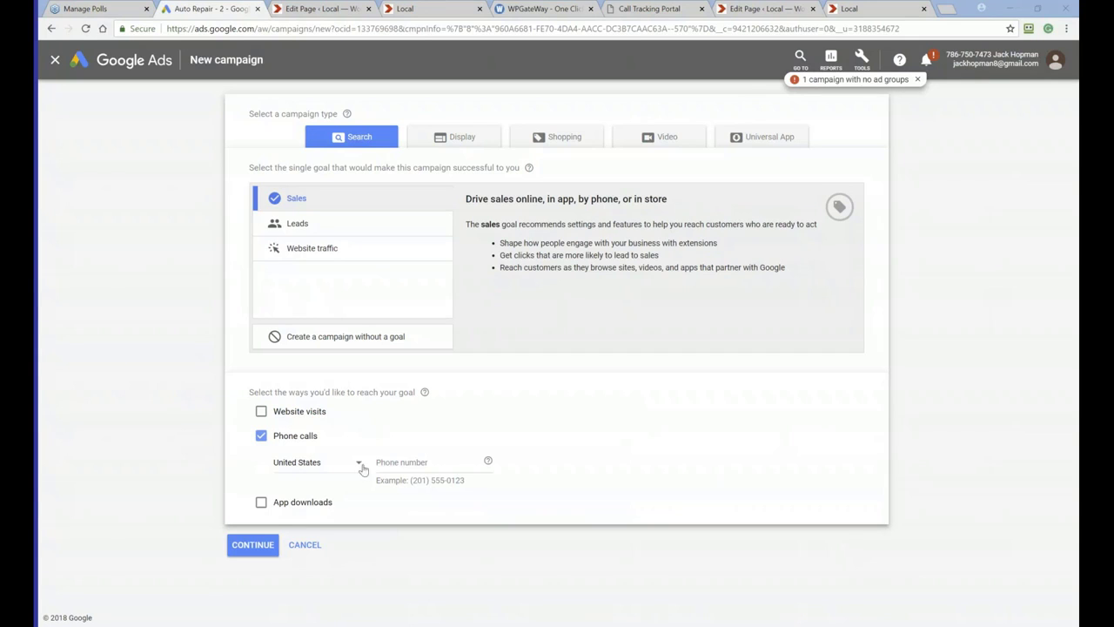
click(391, 462)
key(ctrl+v)
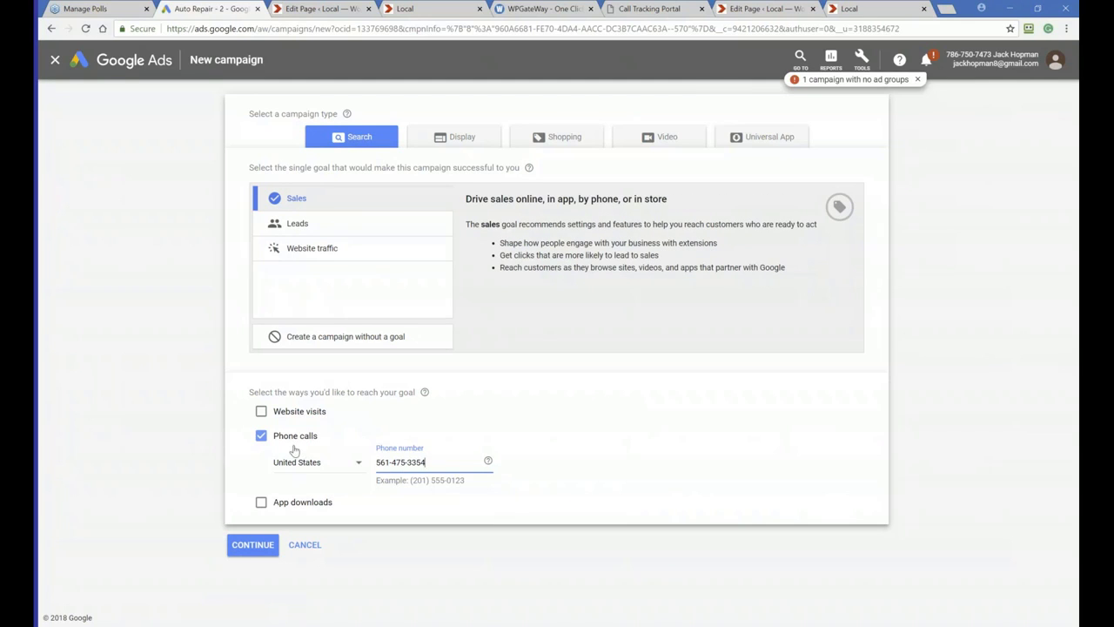
click(252, 544)
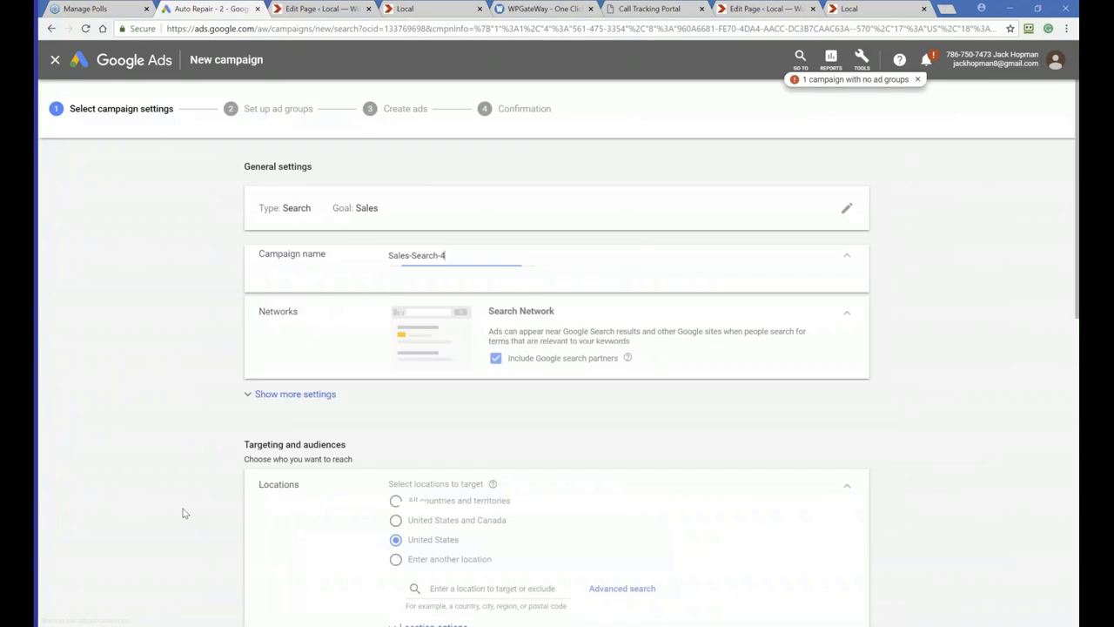
Rename the campaign to Auto Repair demo
key(BackSpace)
key(BackSpace)
key(BackSpace)
key(BackSpace)
key(BackSpace)
key(BackSpace)
key(BackSpace)
key(BackSpace)
key(BackSpace)
key(BackSpace)
key(BackSpace)
key(BackSpace)
key(BackSpace)
key(BackSpace)
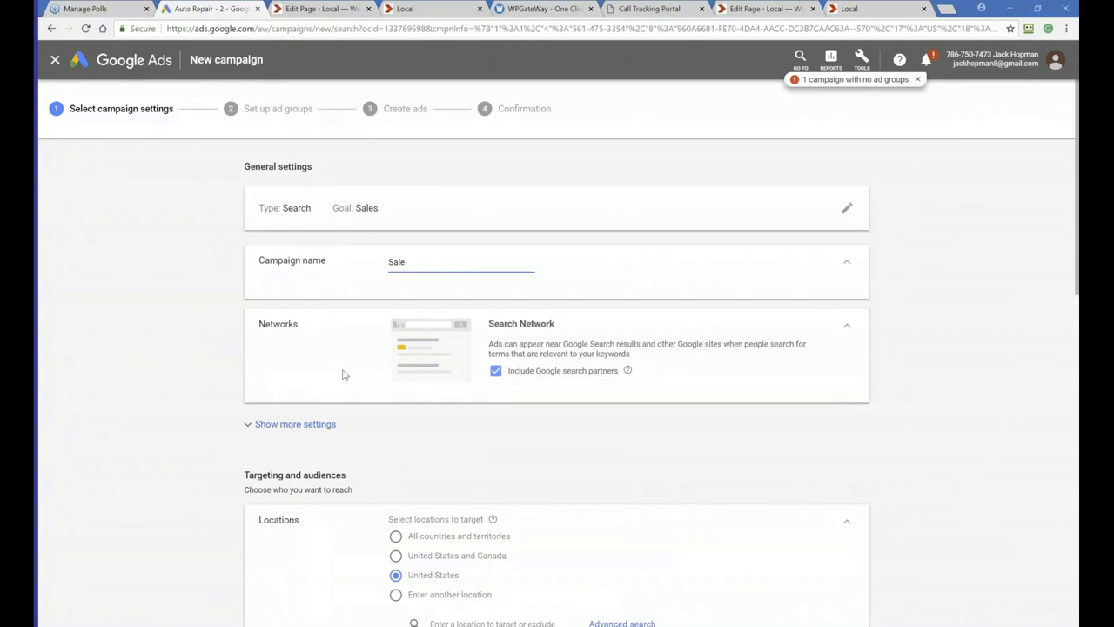
text(Auo)
key(BackSpace)
text(t)
text(o RE)
text(epair)
text( demo)
scroll(343, 374, down, 1)
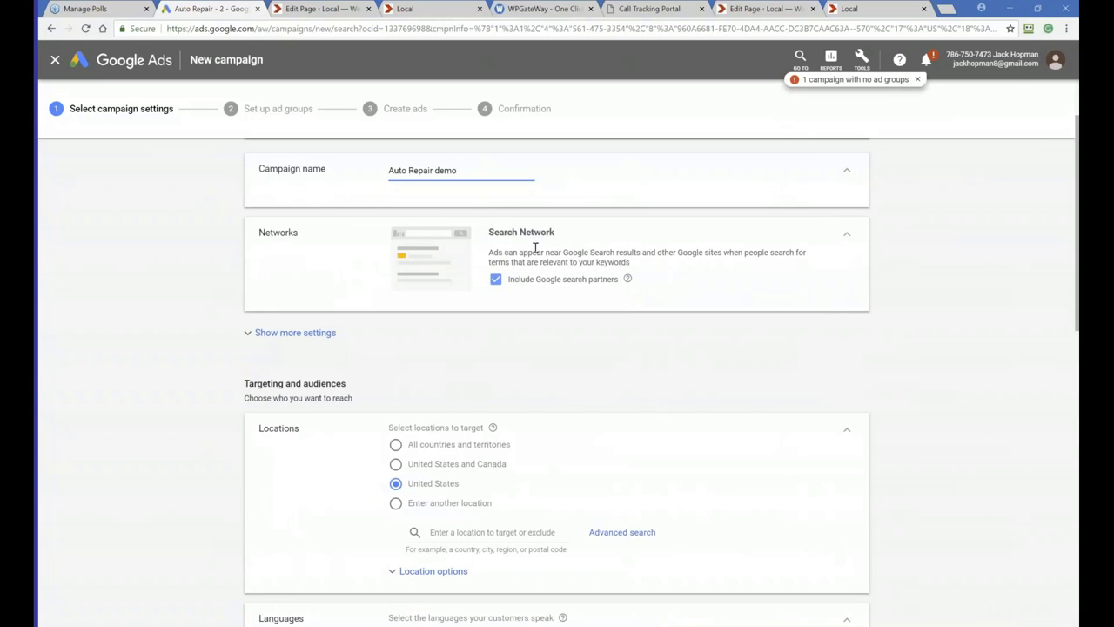
Review the campaign's additional settings for start and end dates and URL options
click(283, 339)
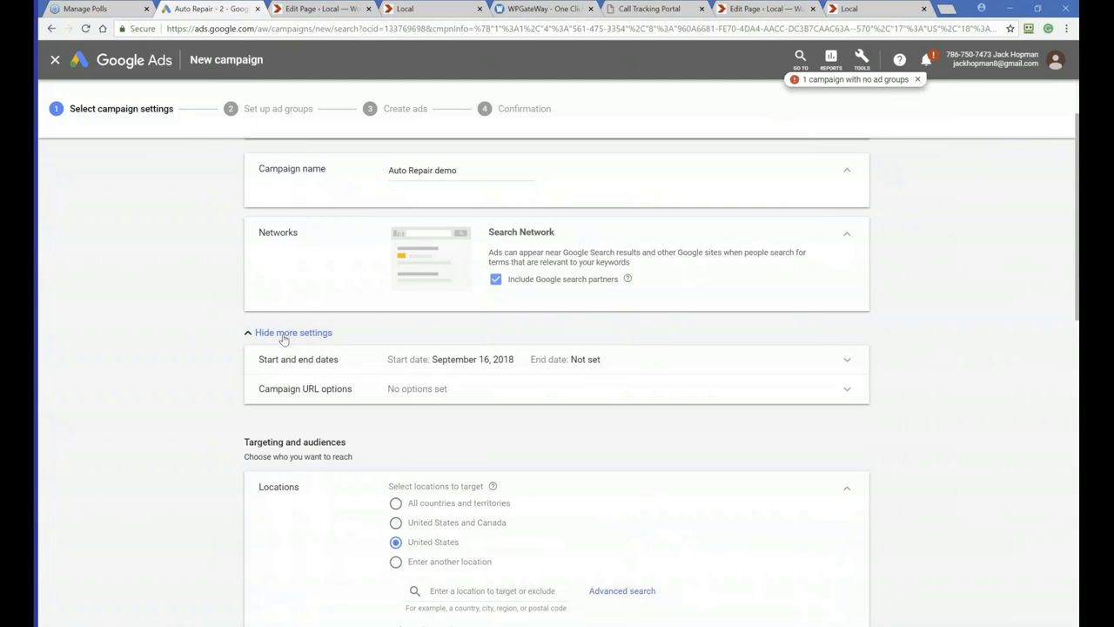
click(282, 338)
click(258, 336)
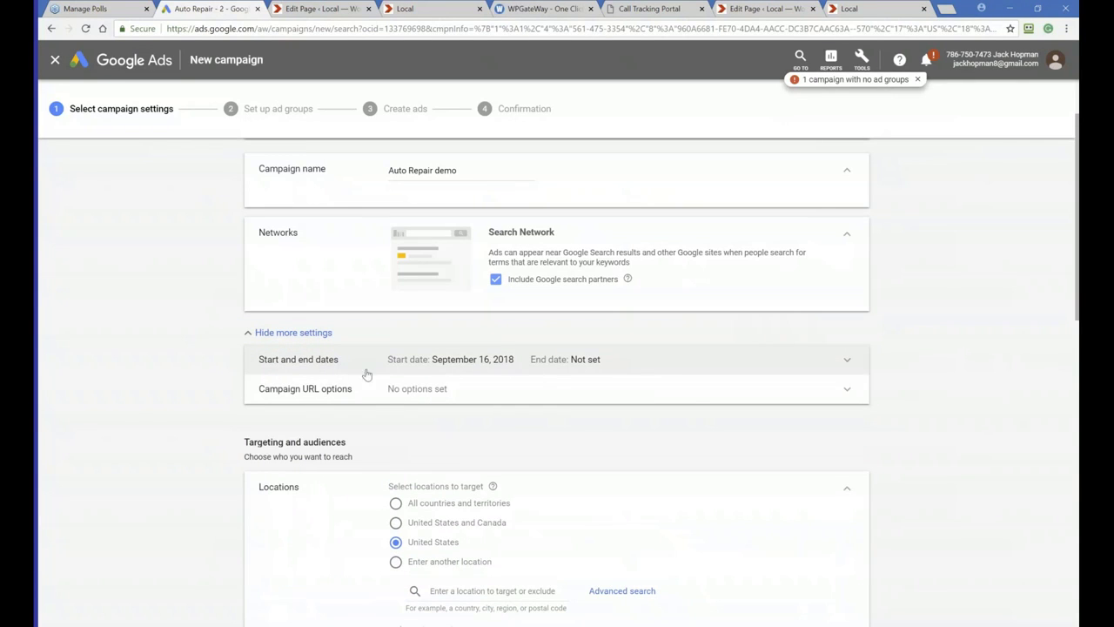
click(274, 331)
scroll(220, 416, down, 2)
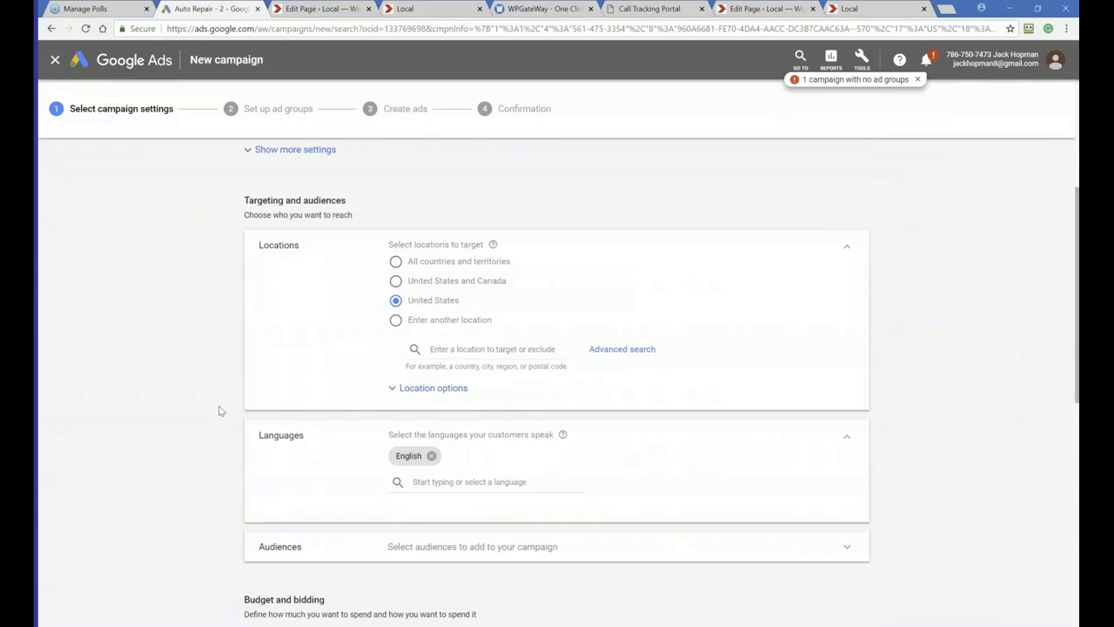
click(396, 321)
click(630, 353)
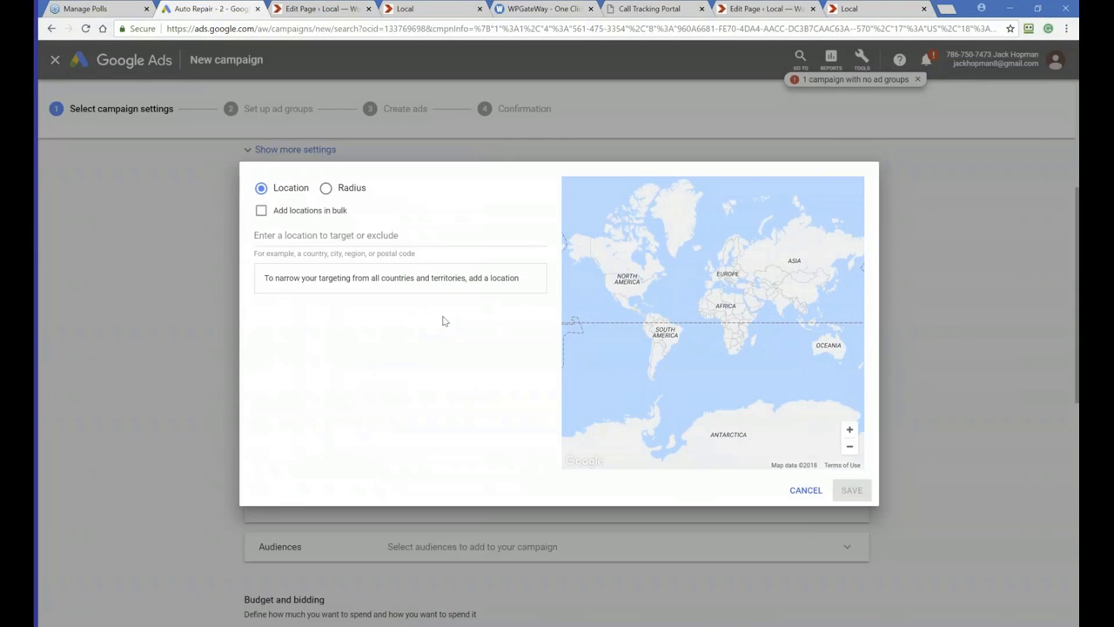
click(325, 189)
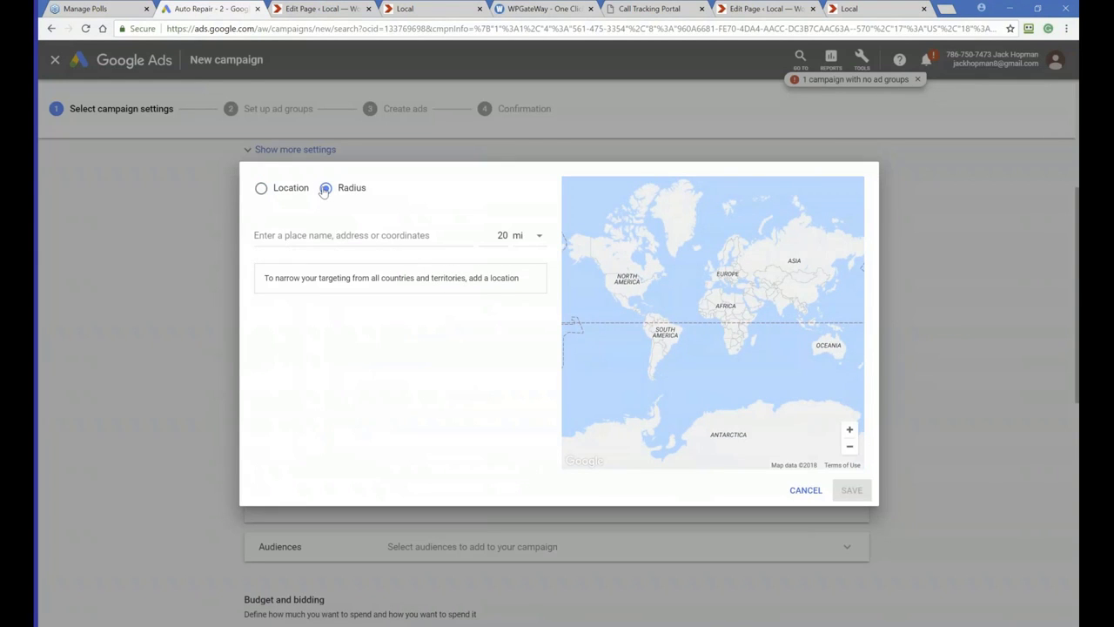
click(272, 235)
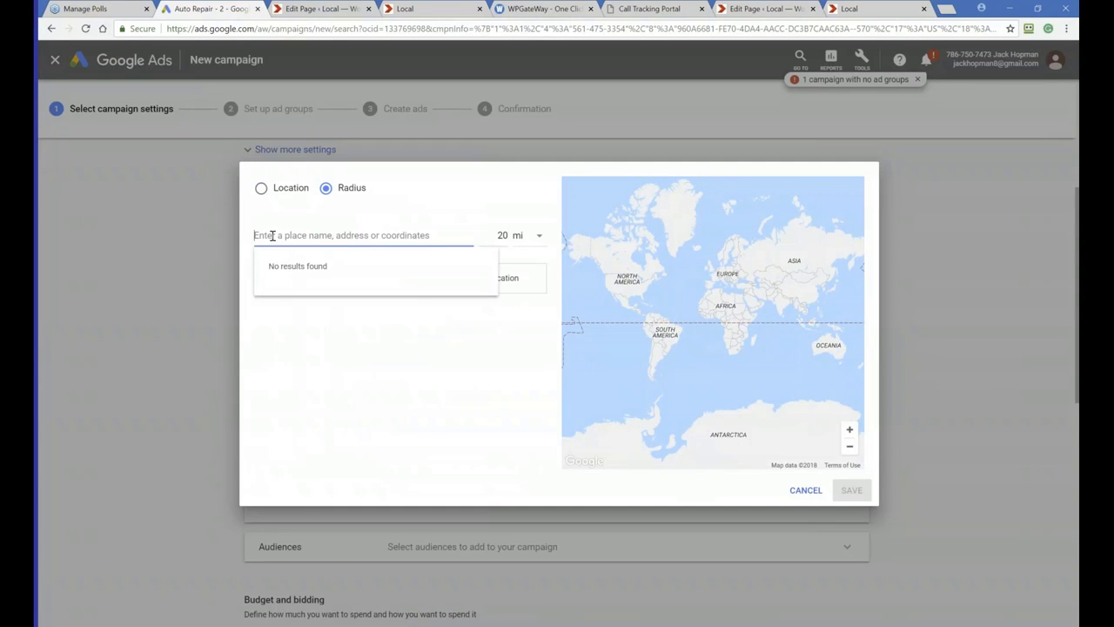
text(21)
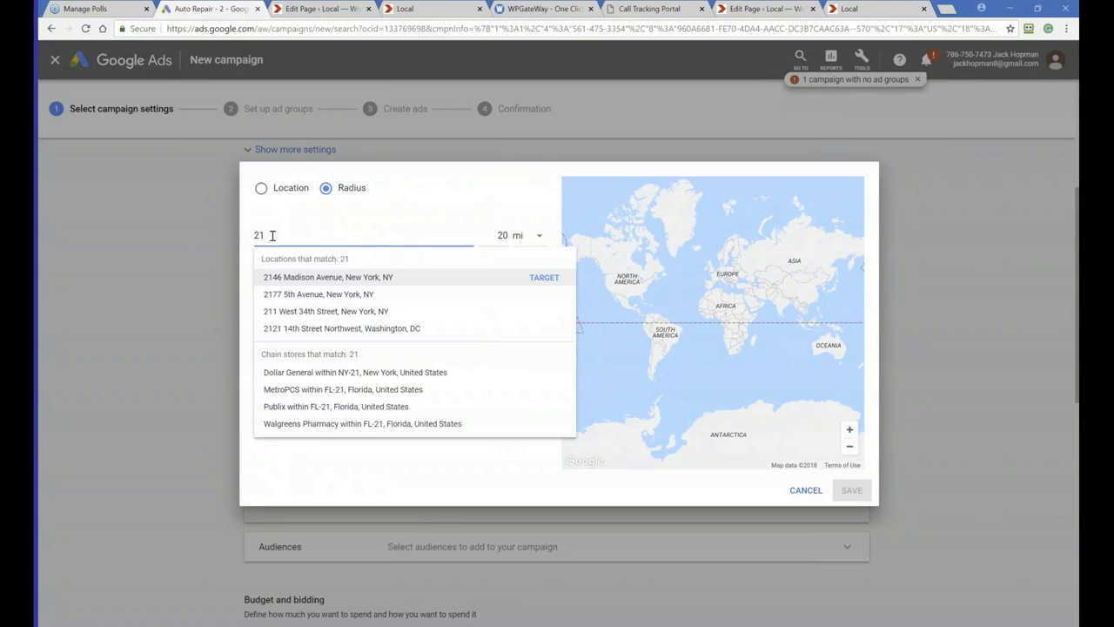
key(BackSpace)
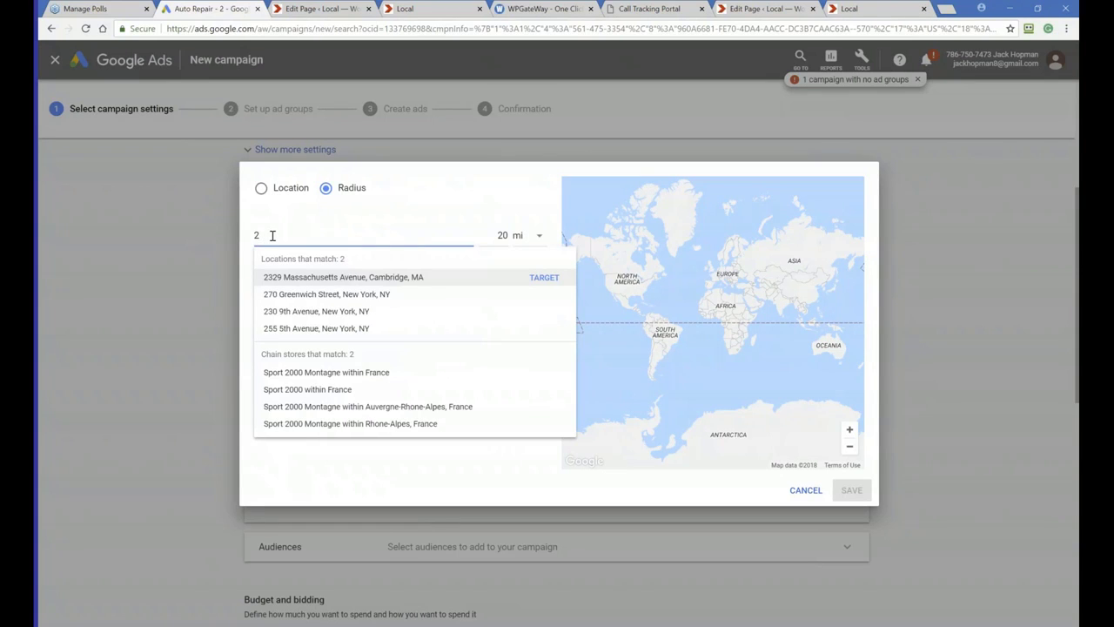
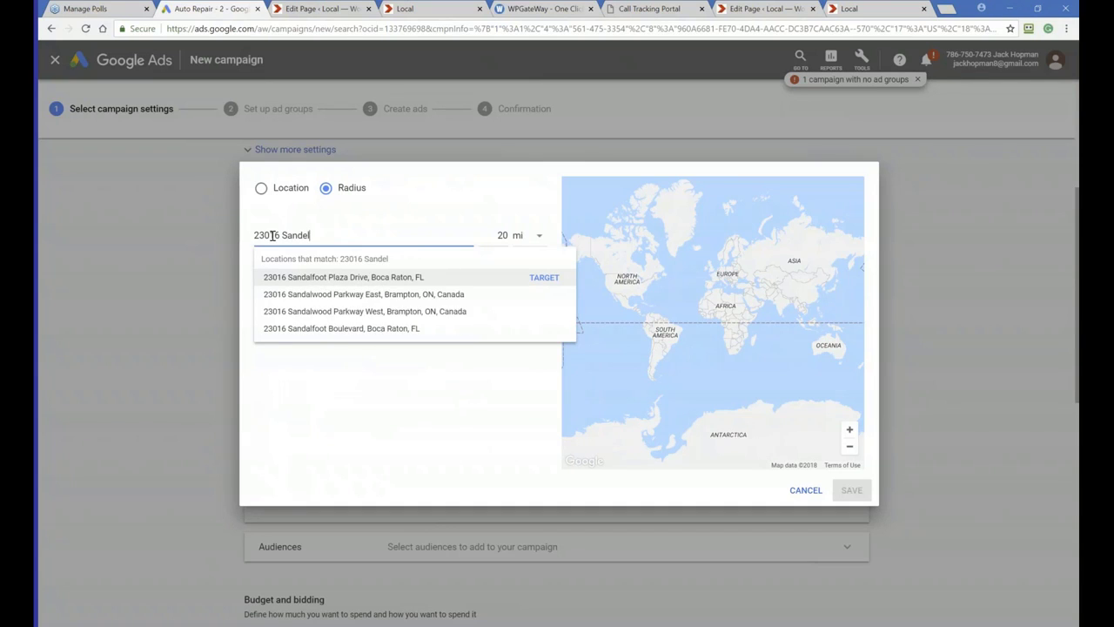
click(374, 277)
click(500, 236)
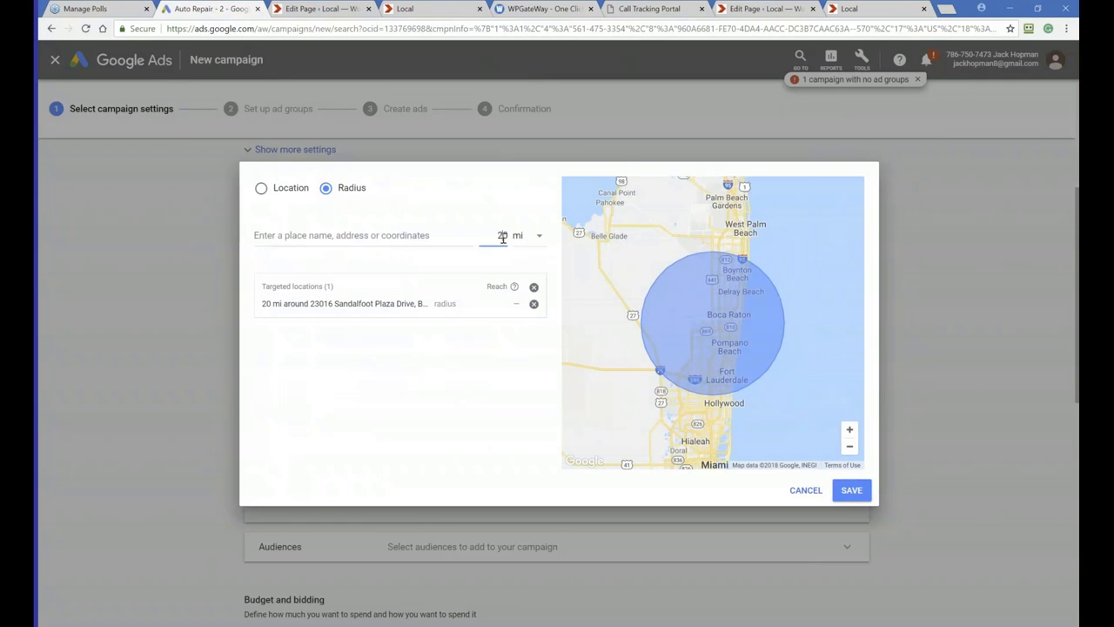
text(1)
click(396, 391)
click(851, 490)
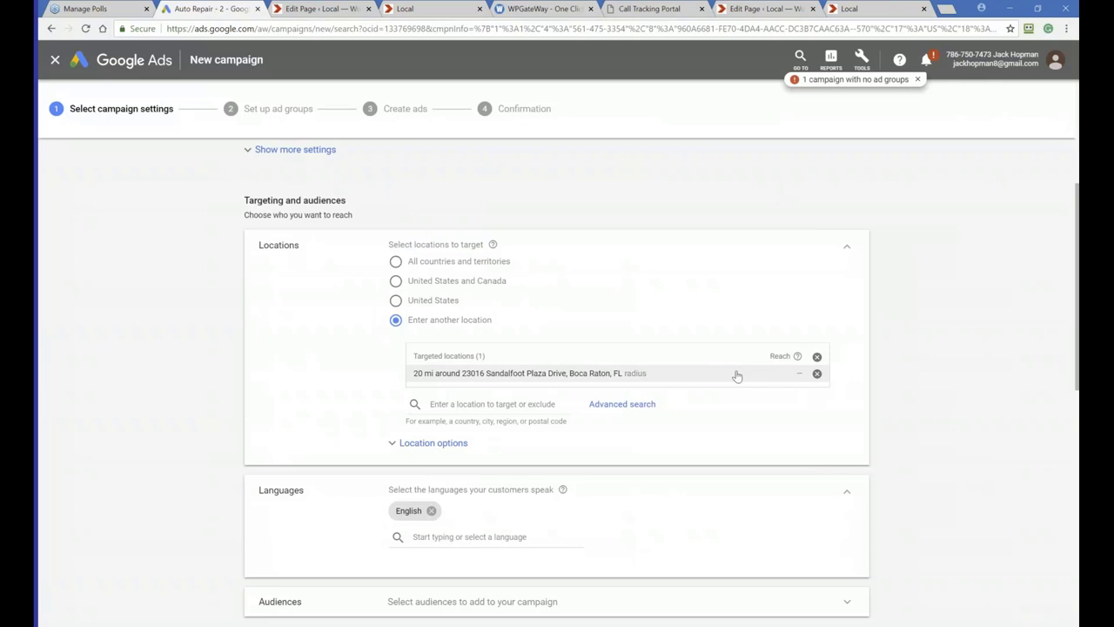
click(816, 373)
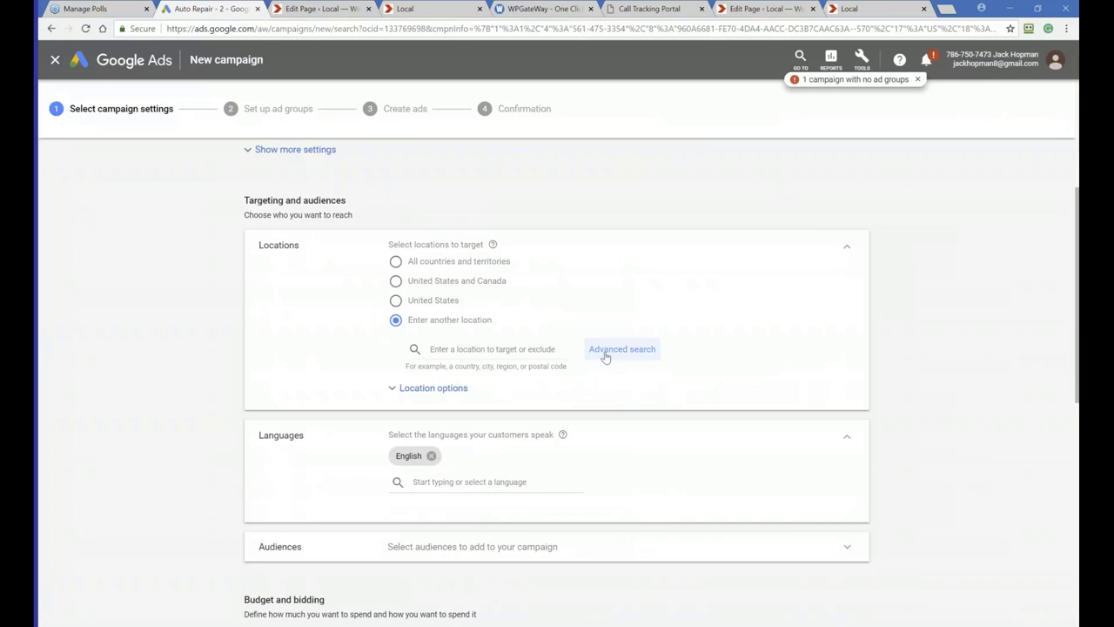
click(605, 349)
click(336, 190)
click(500, 235)
drag(498, 235, 503, 235)
text(1)
click(272, 234)
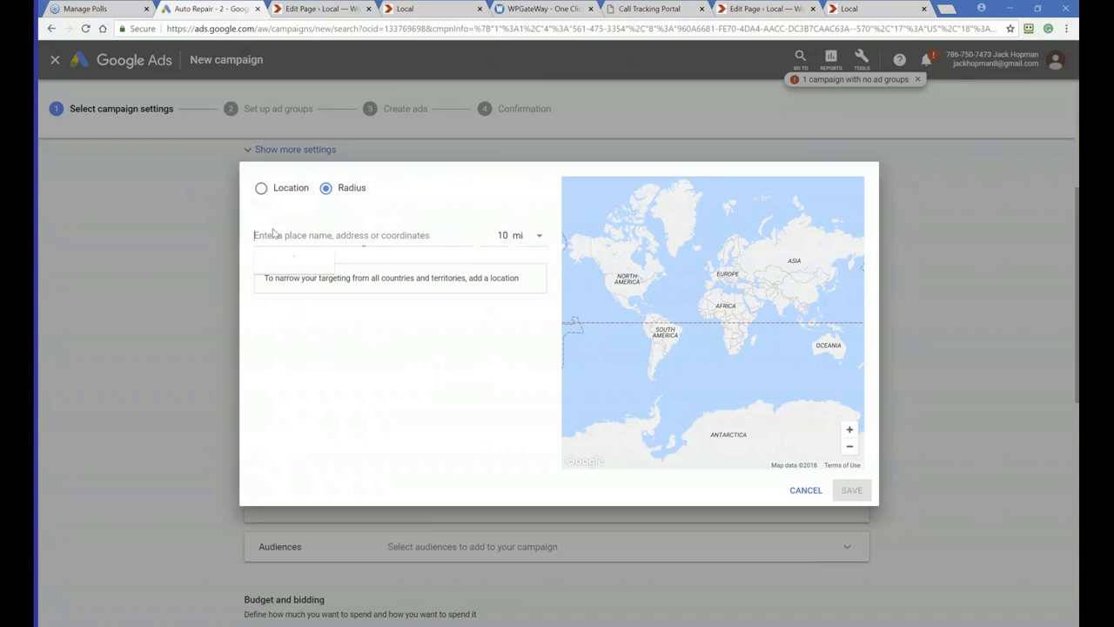
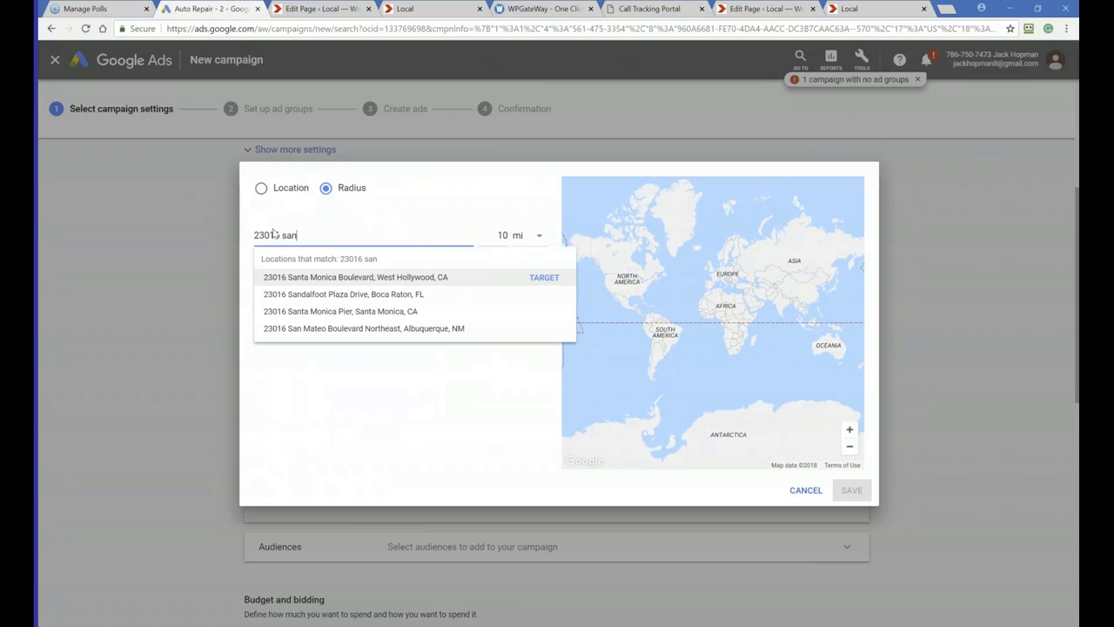
click(348, 294)
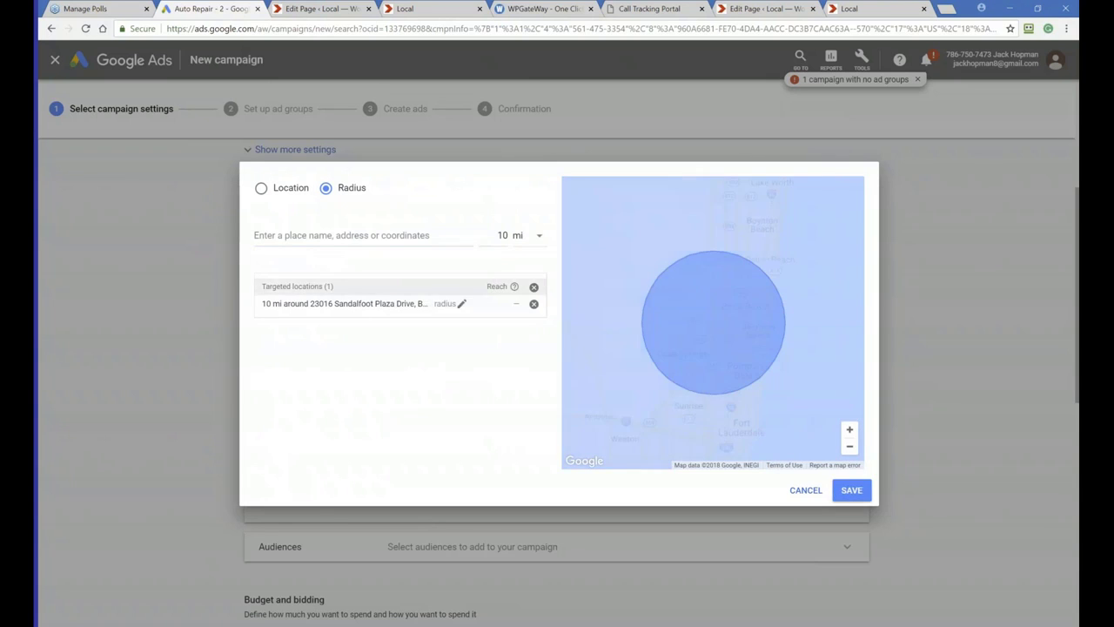
click(864, 491)
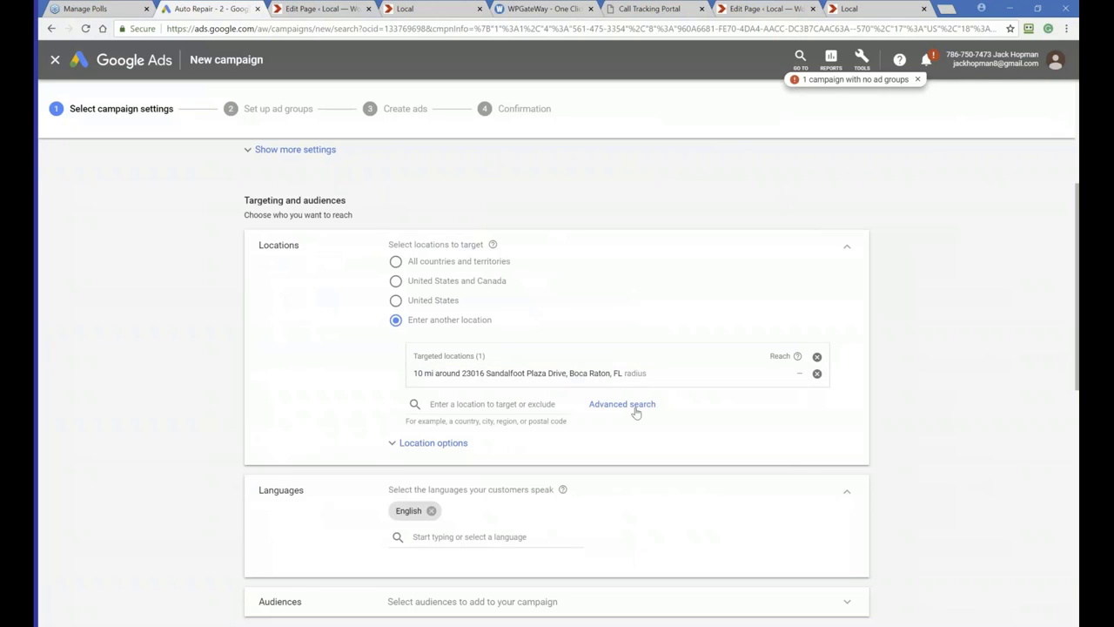
Set the average daily budget to $10 with the Accelerated delivery method
scroll(604, 403, down, 2)
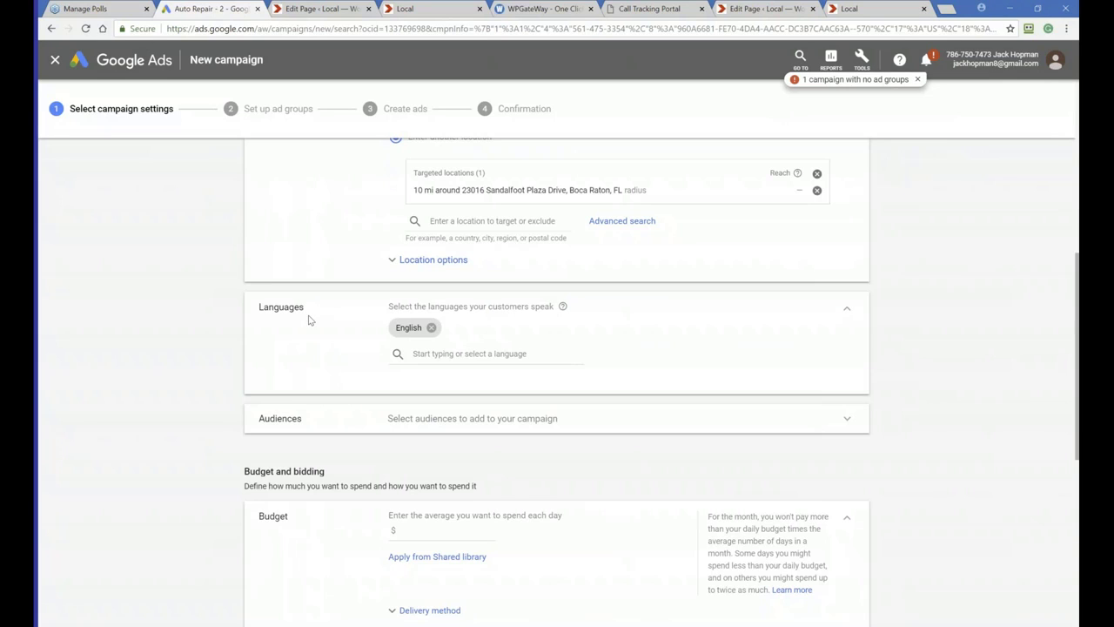
scroll(303, 319, down, 2)
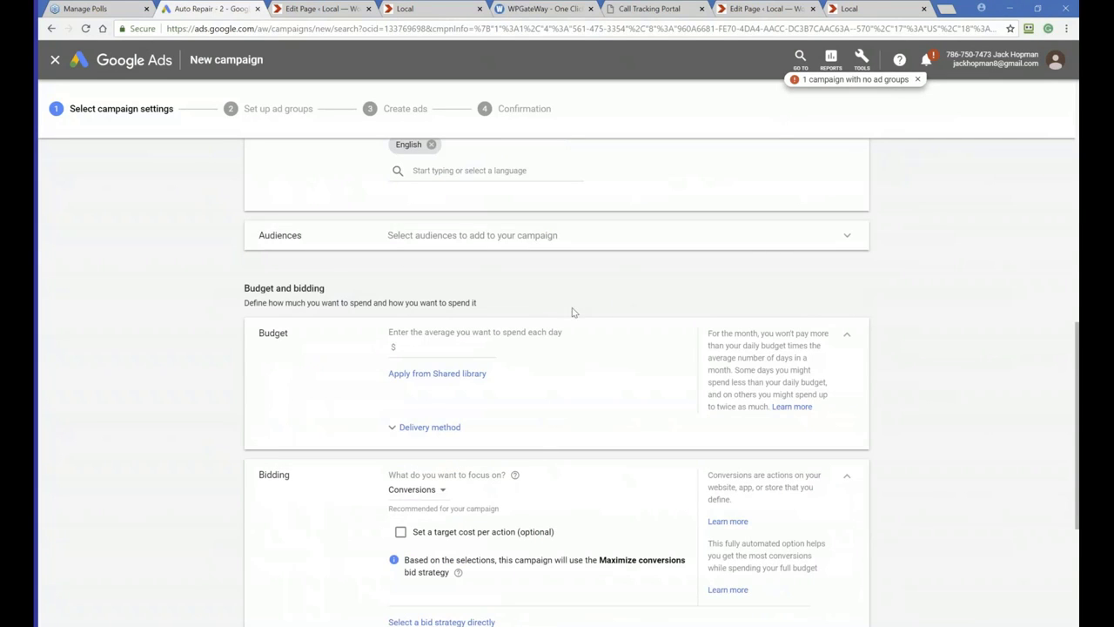
click(411, 347)
text(10)
scroll(366, 357, down, 1)
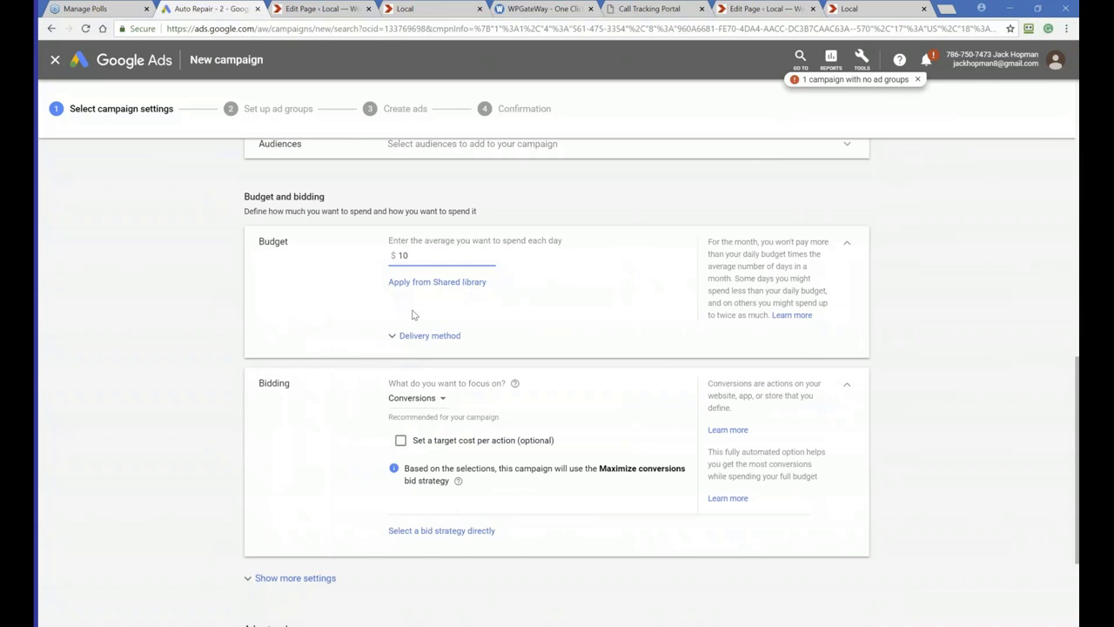
click(403, 334)
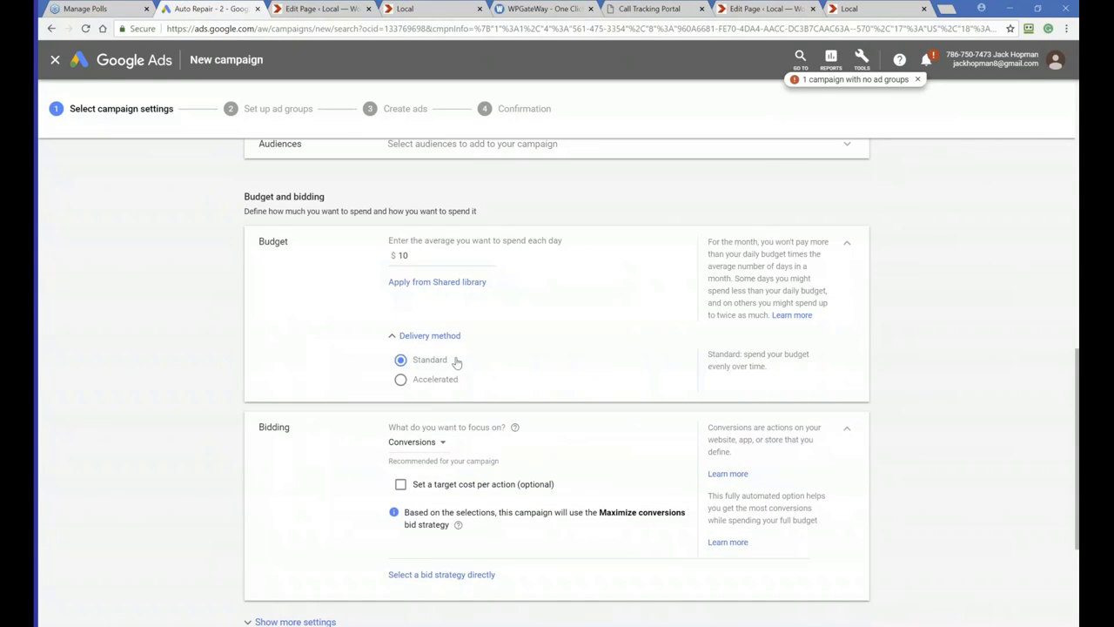
click(401, 380)
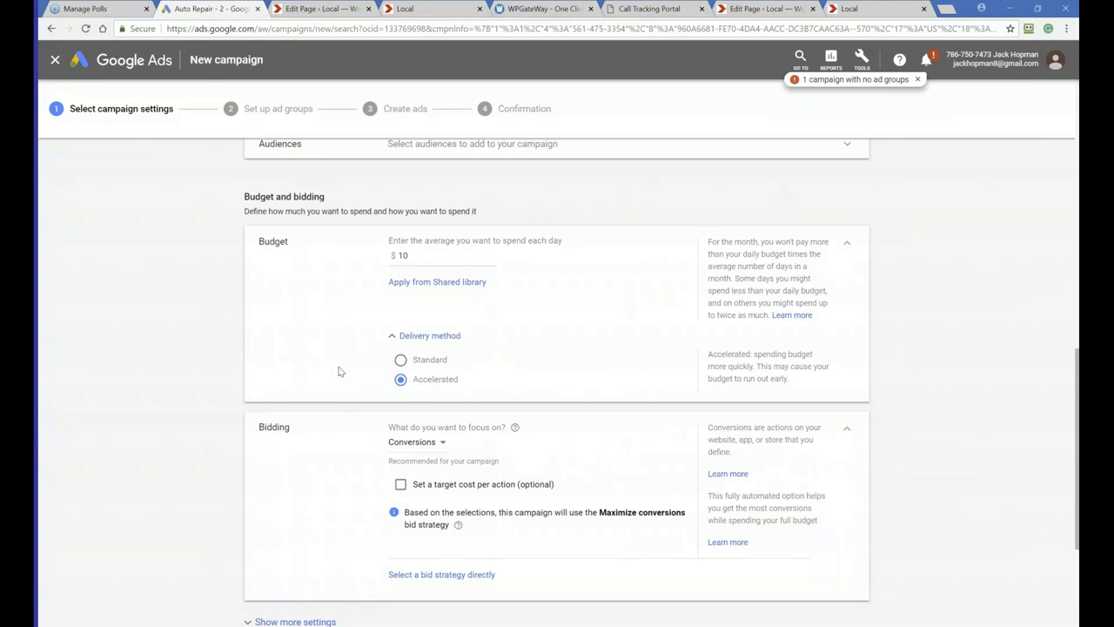
Add Spanish to the campaign's targeted languages alongside English
scroll(338, 371, up, 2)
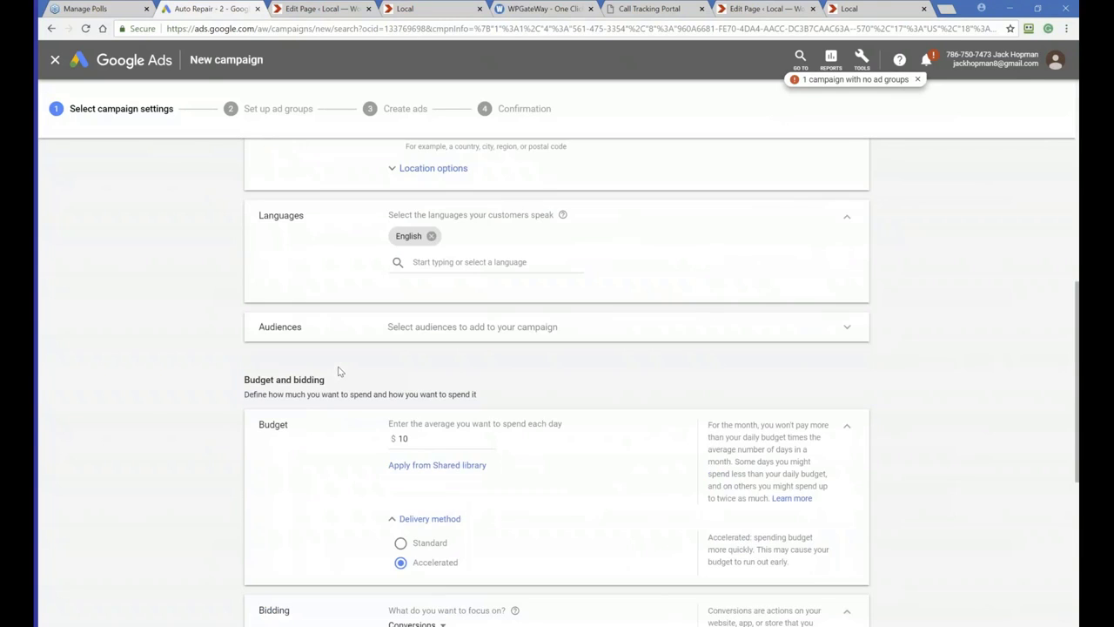
click(444, 261)
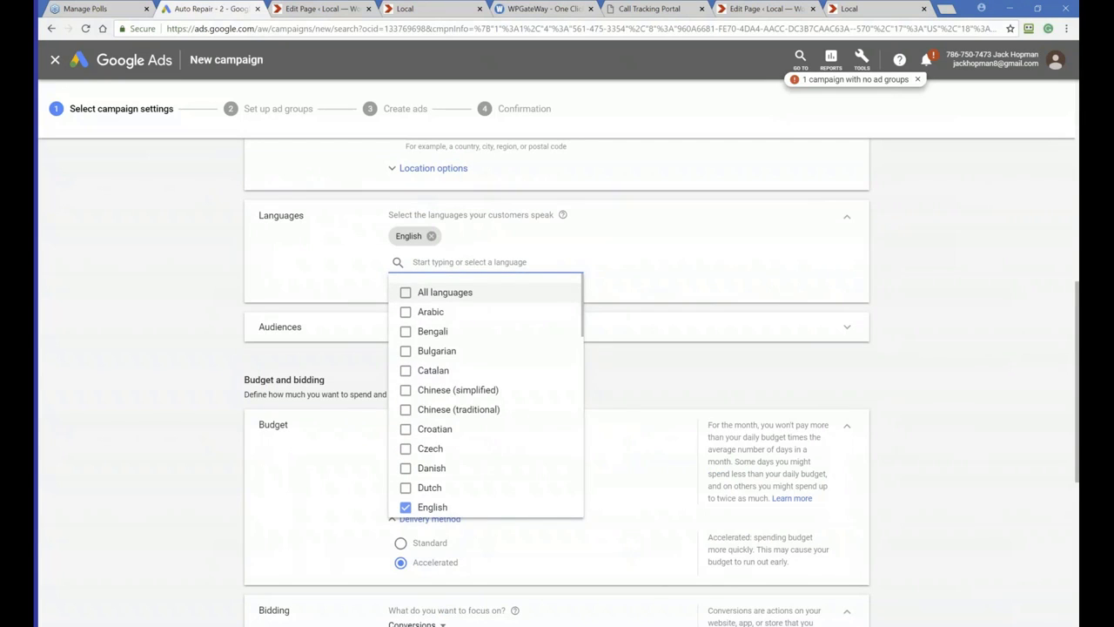
text(d)
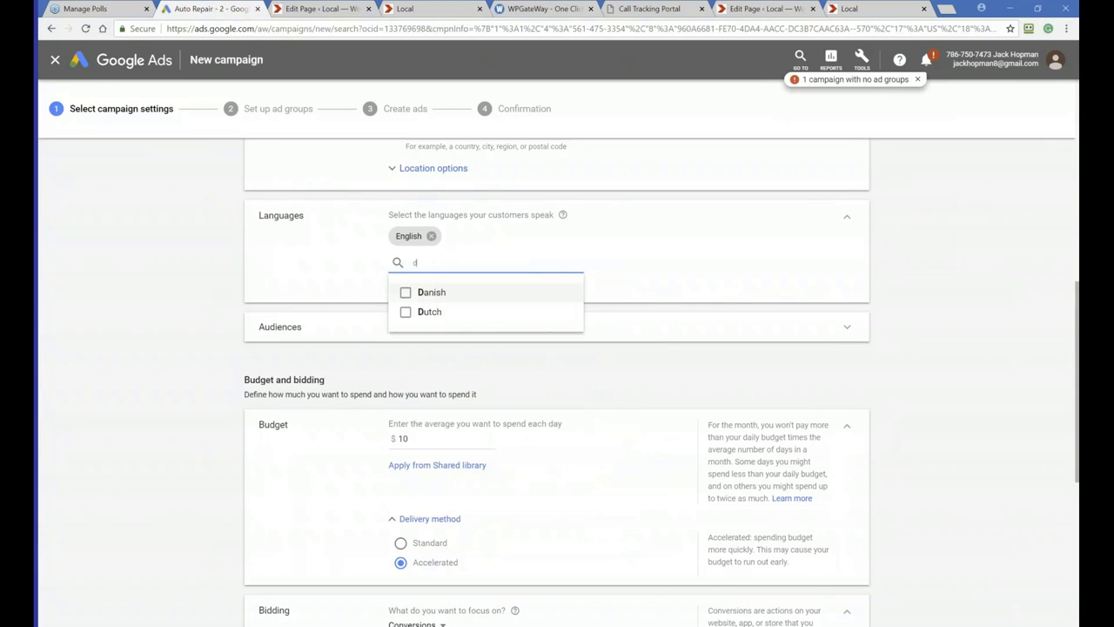
key(BackSpace)
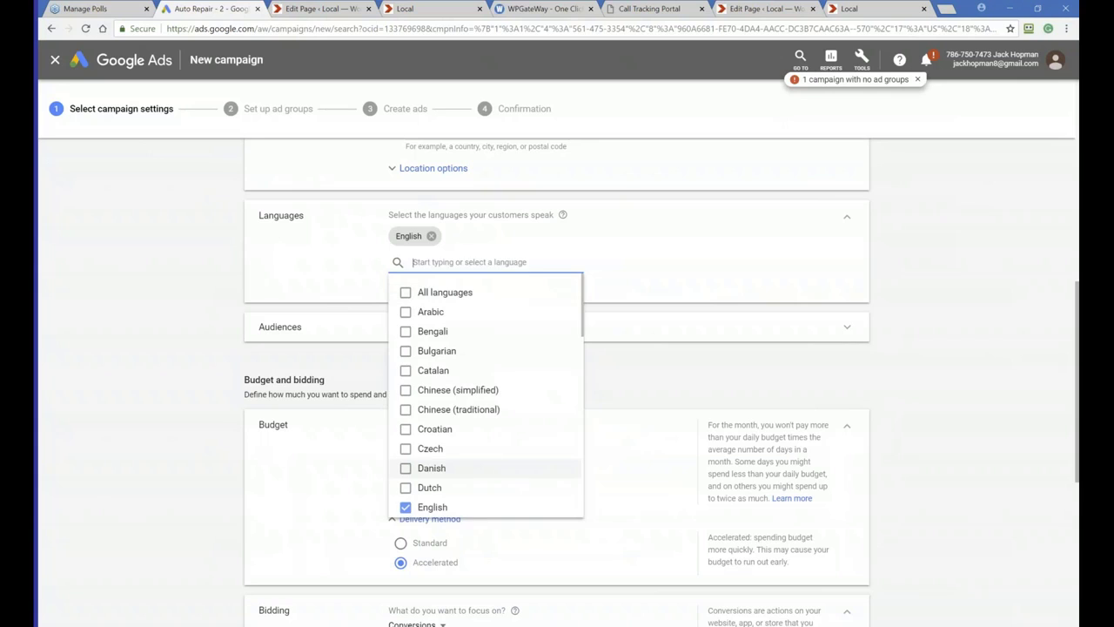
text(spa)
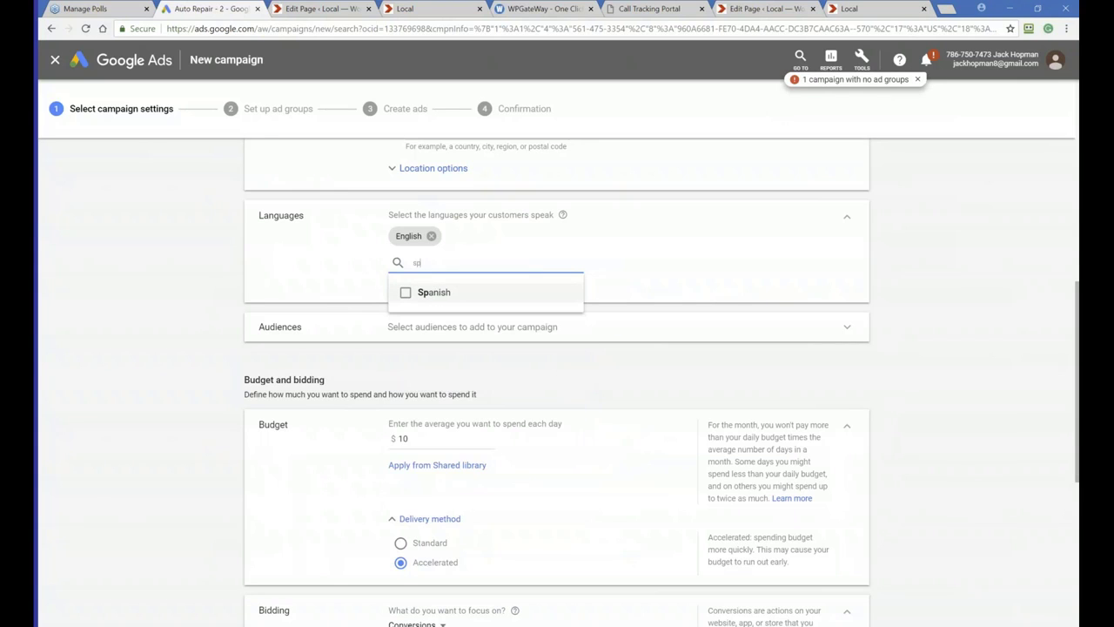
click(409, 293)
click(338, 493)
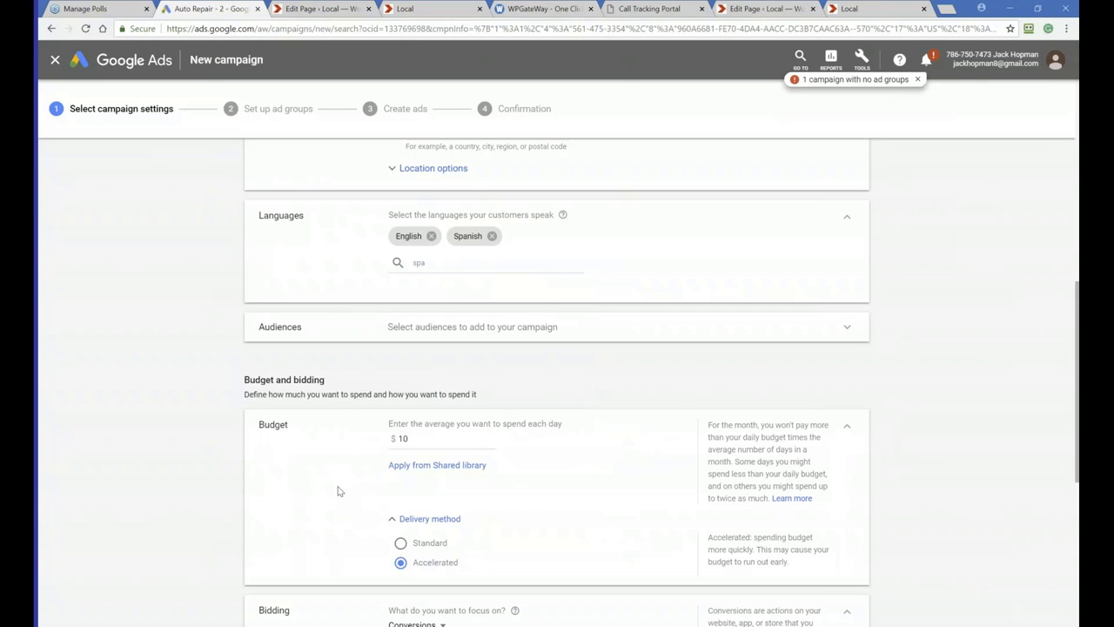
Change the bidding focus to Clicks with a maximum CPC bid limit of $17
scroll(338, 491, down, 5)
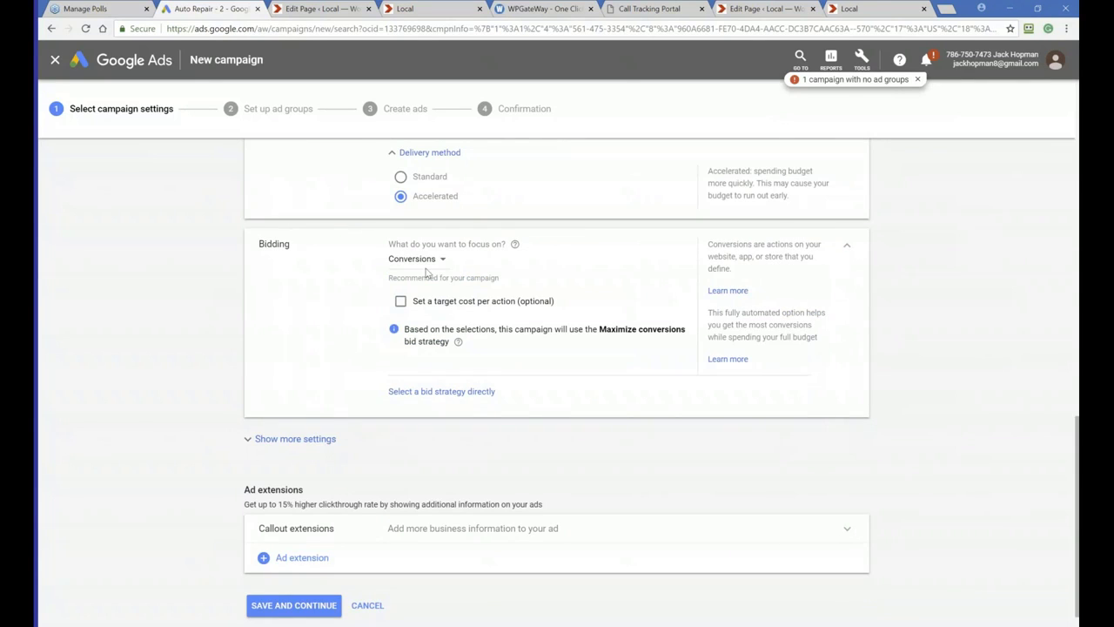
click(437, 259)
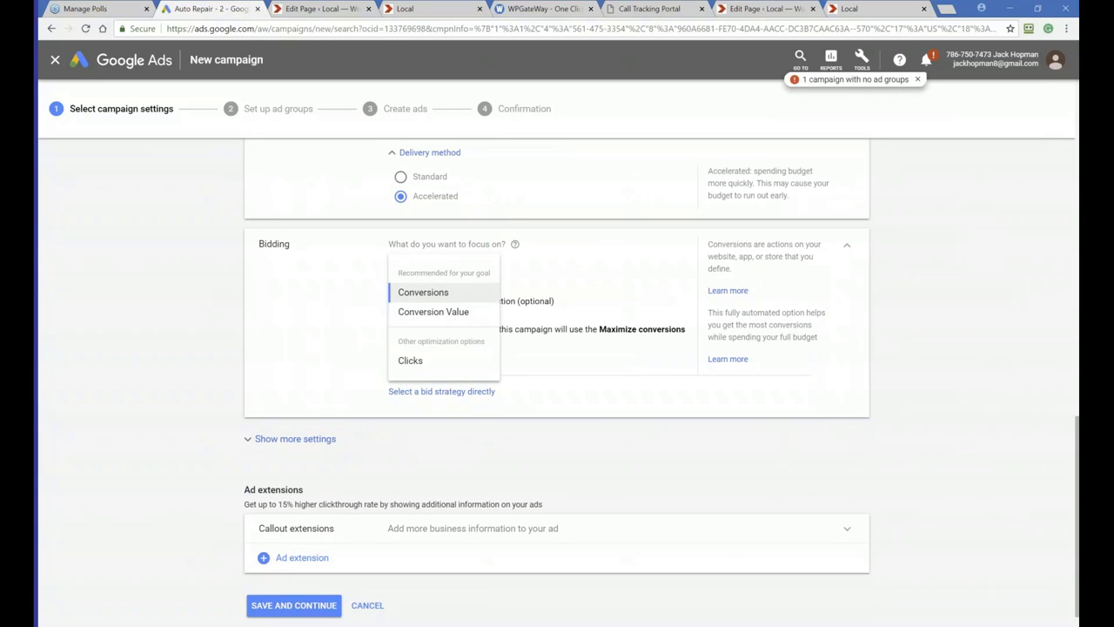
click(410, 361)
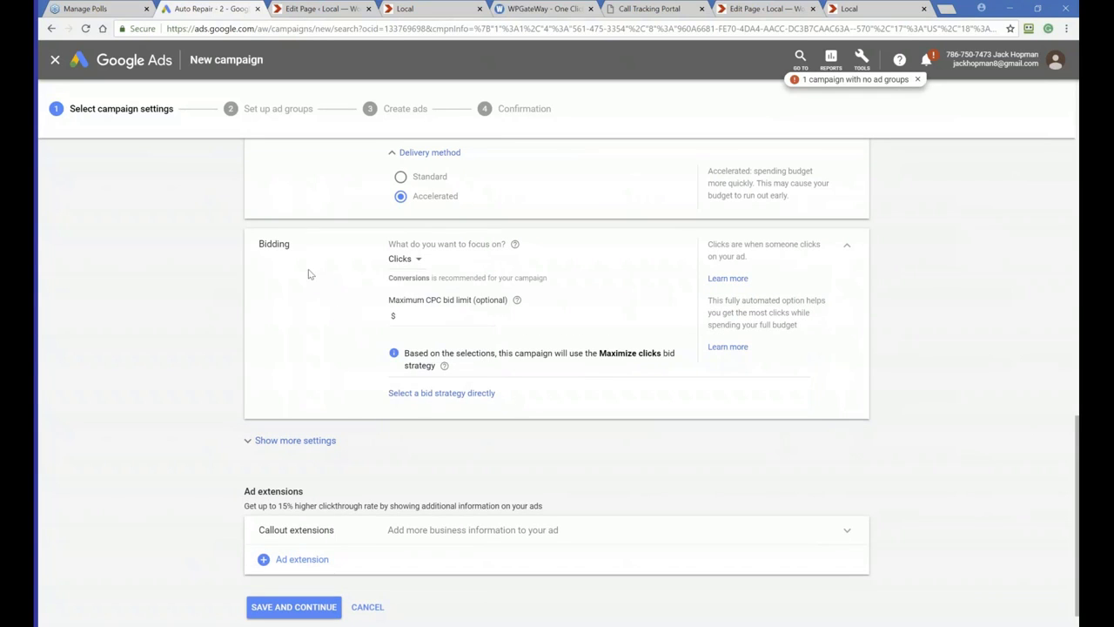
scroll(316, 300, up, 1)
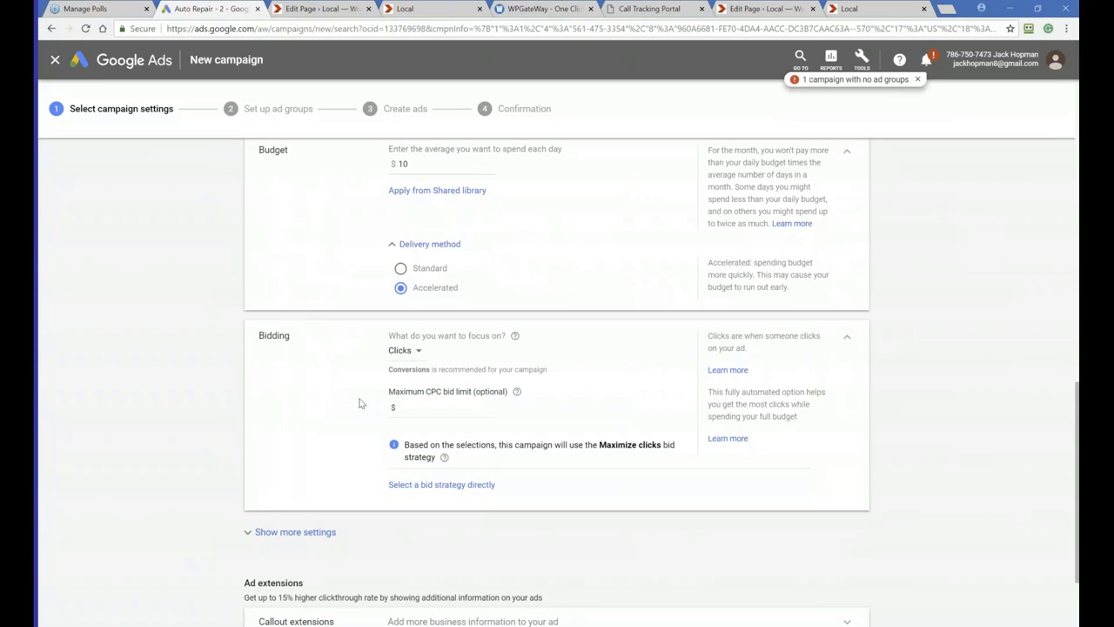
click(412, 406)
text(7)
key(BackSpace)
text(17)
scroll(383, 425, down, 2)
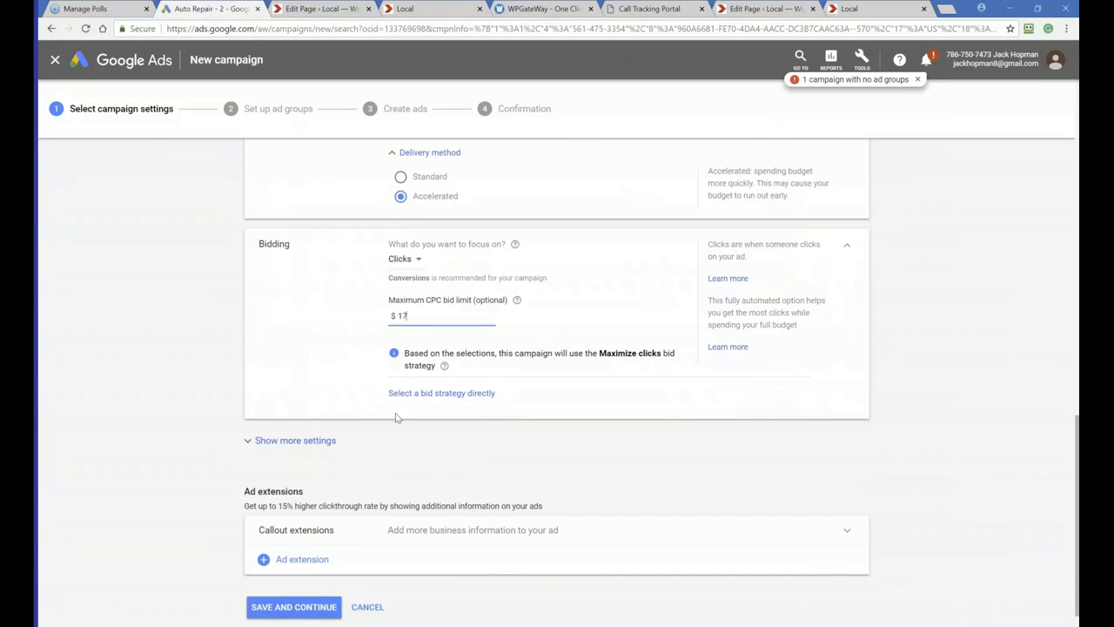
Show more settings and set the ad schedule days to Mondays - Fridays
scroll(396, 418, down, 1)
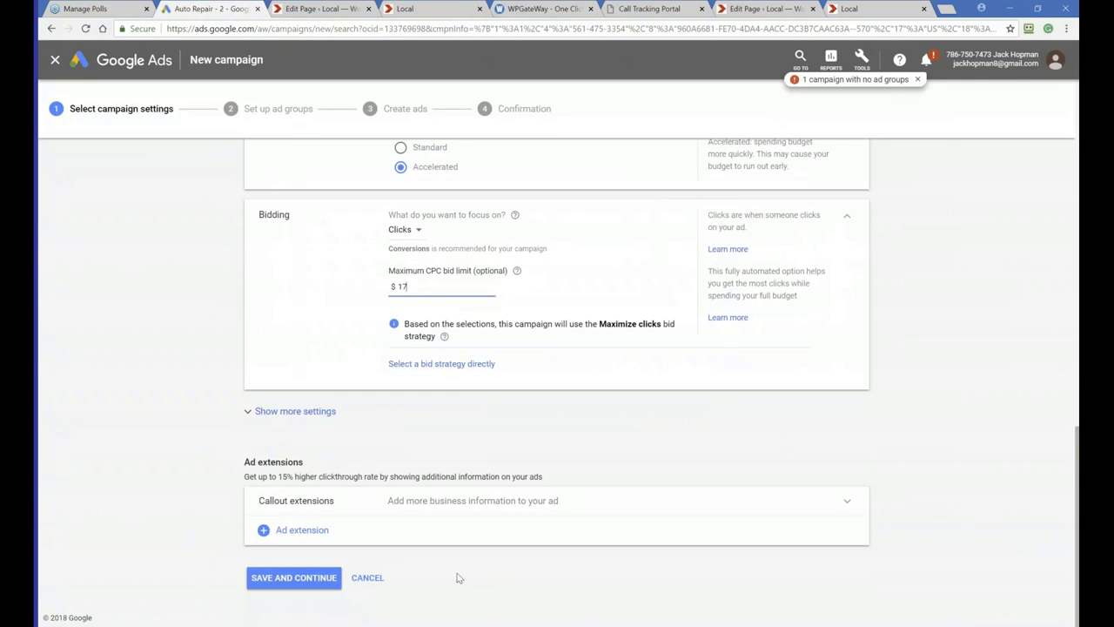
click(309, 414)
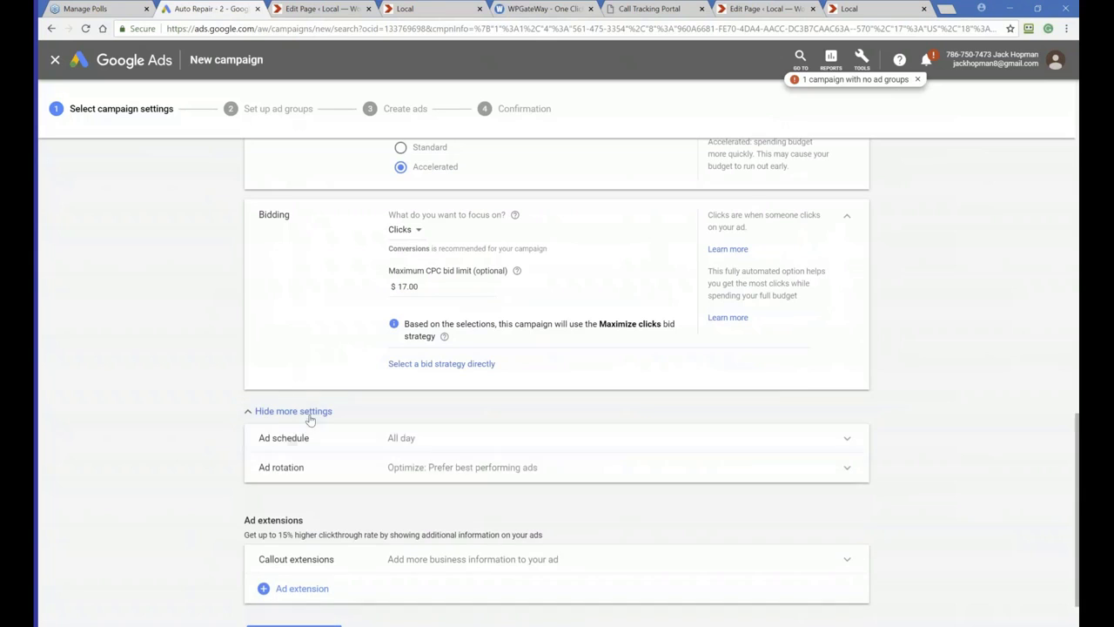
click(403, 442)
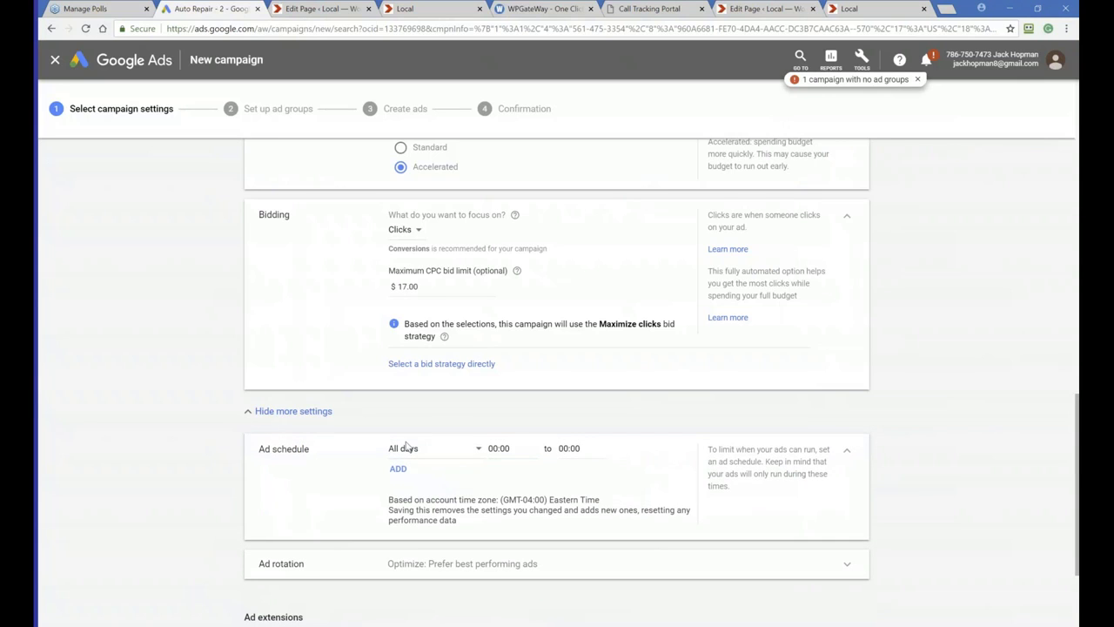
click(451, 459)
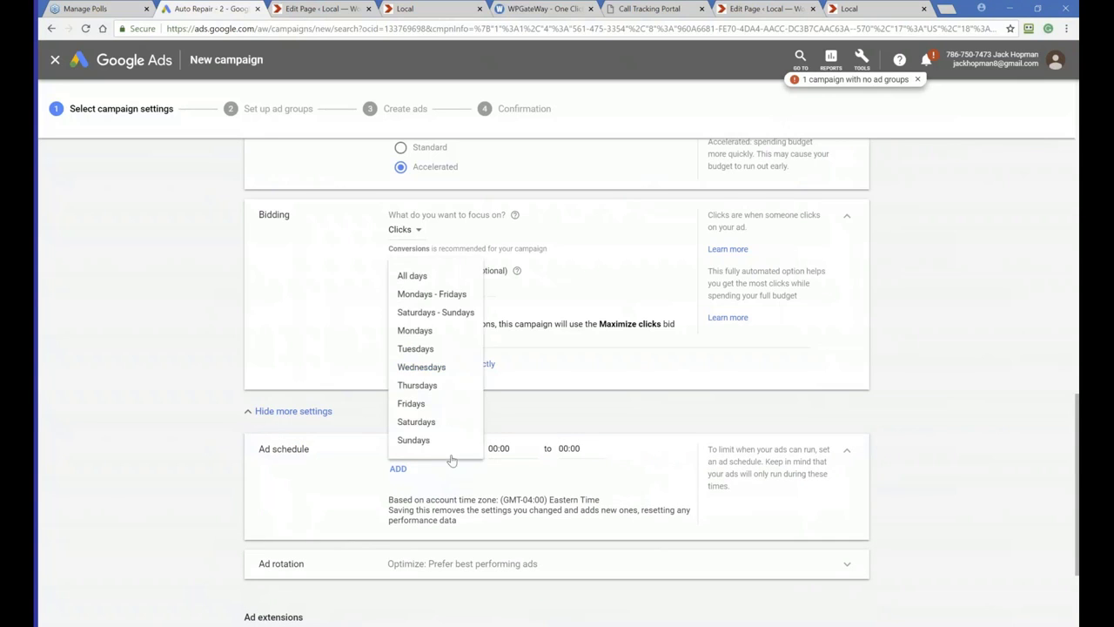
click(435, 293)
Set the ad schedule hours to run from 08:00 to 16:00
click(499, 445)
scroll(508, 383, down, 4)
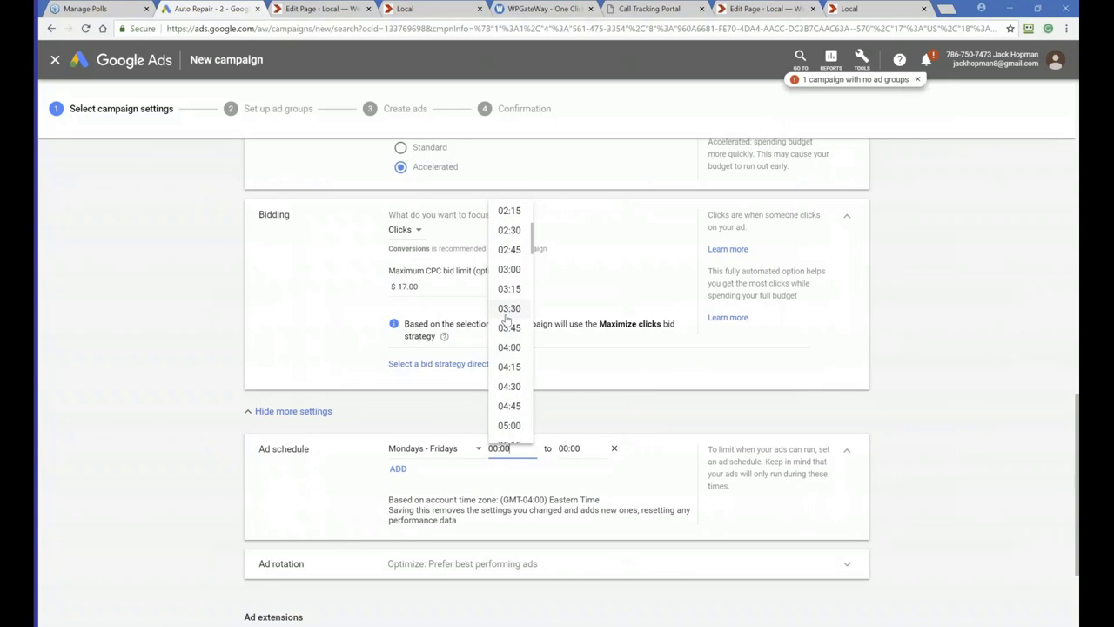
scroll(509, 374, down, 3)
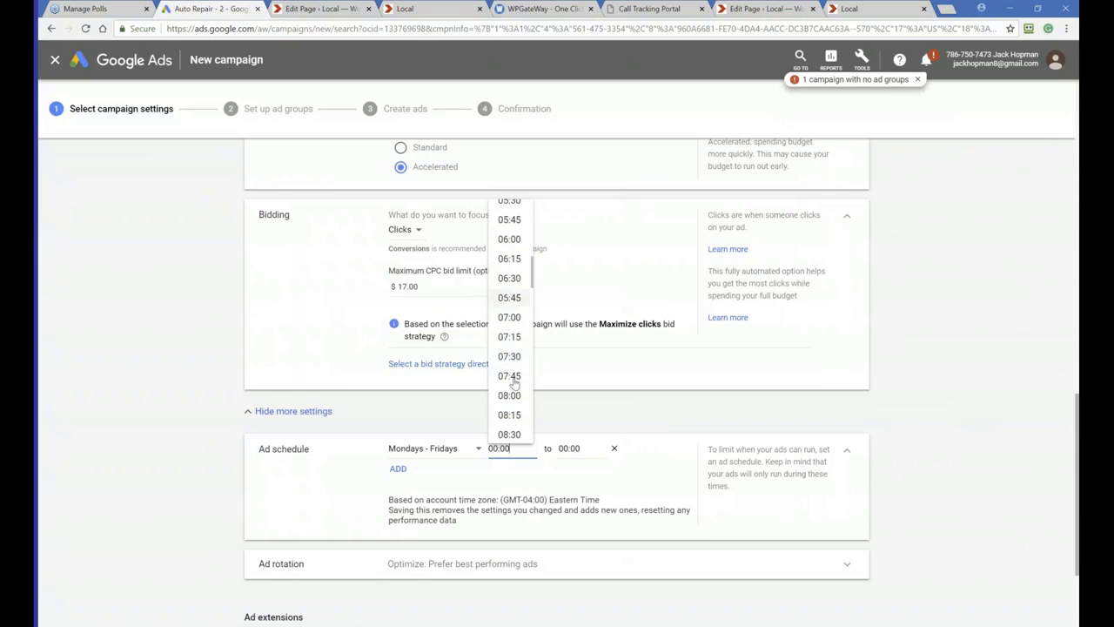
click(510, 356)
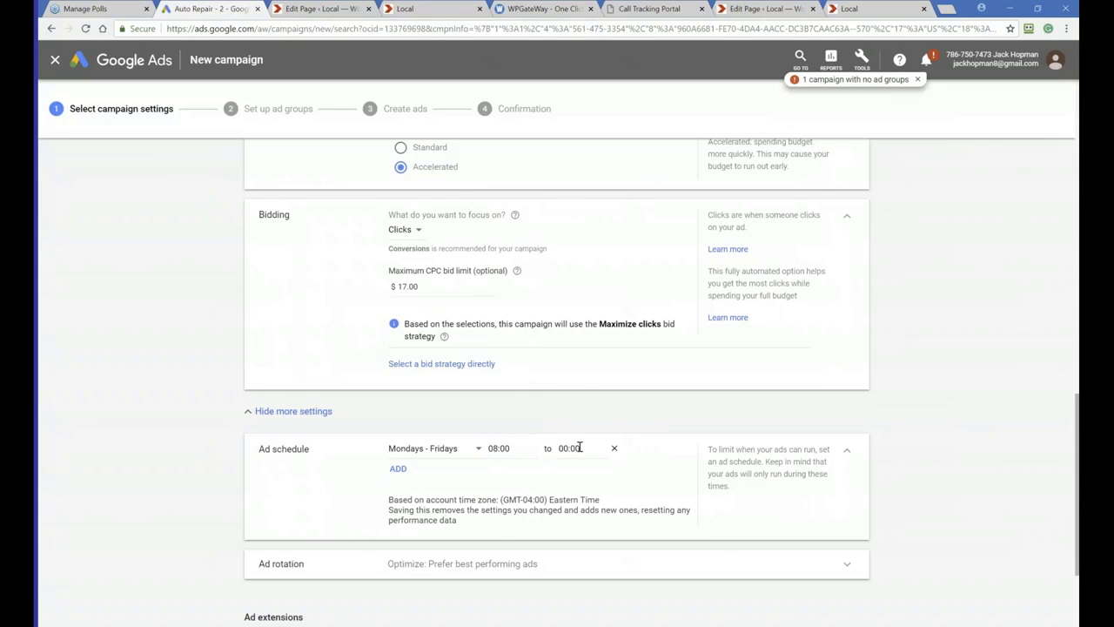
click(575, 448)
scroll(585, 387, down, 13)
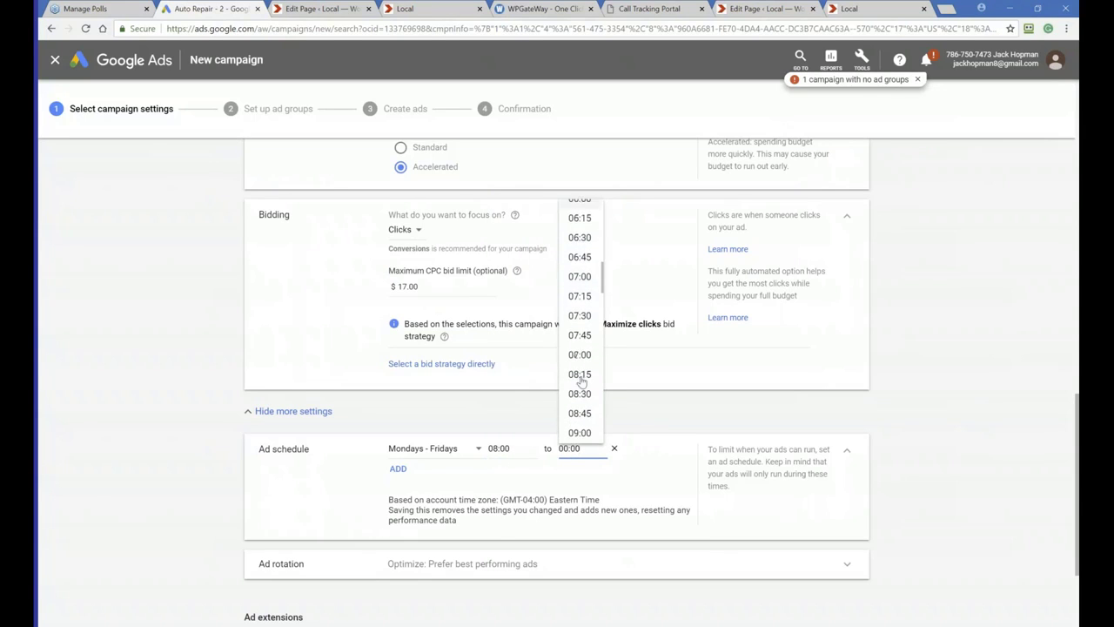
scroll(582, 381, down, 2)
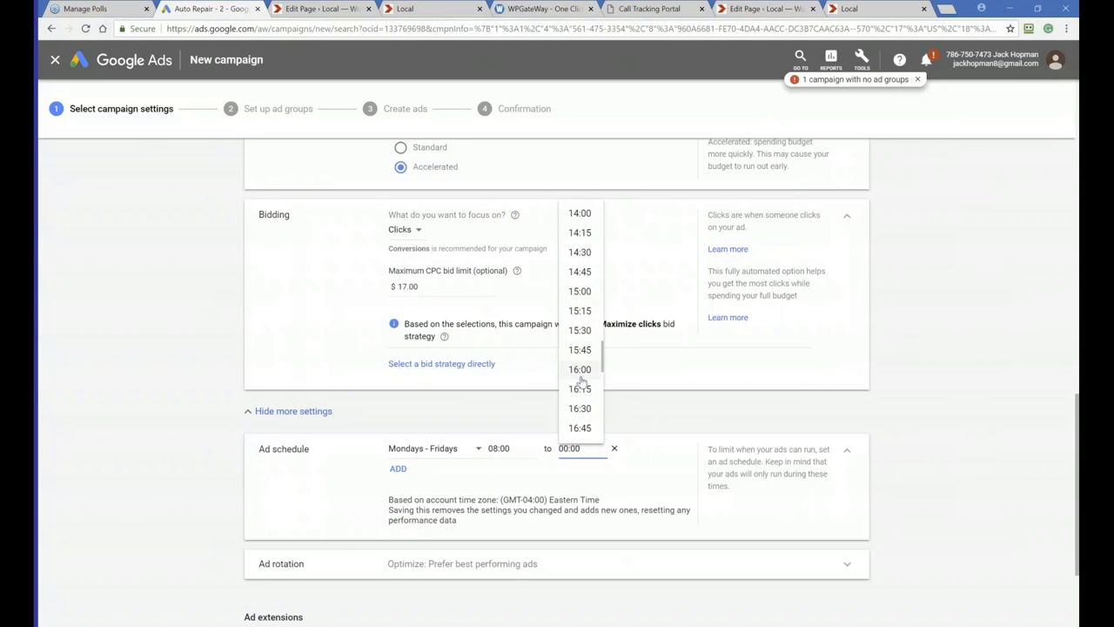
click(580, 374)
scroll(389, 509, down, 2)
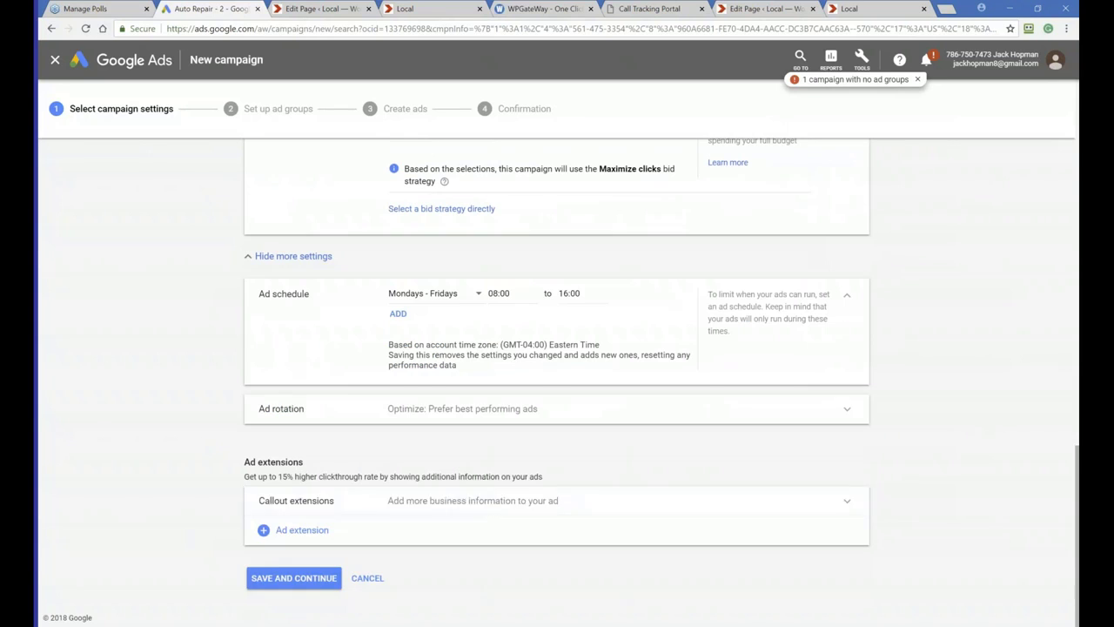
click(299, 537)
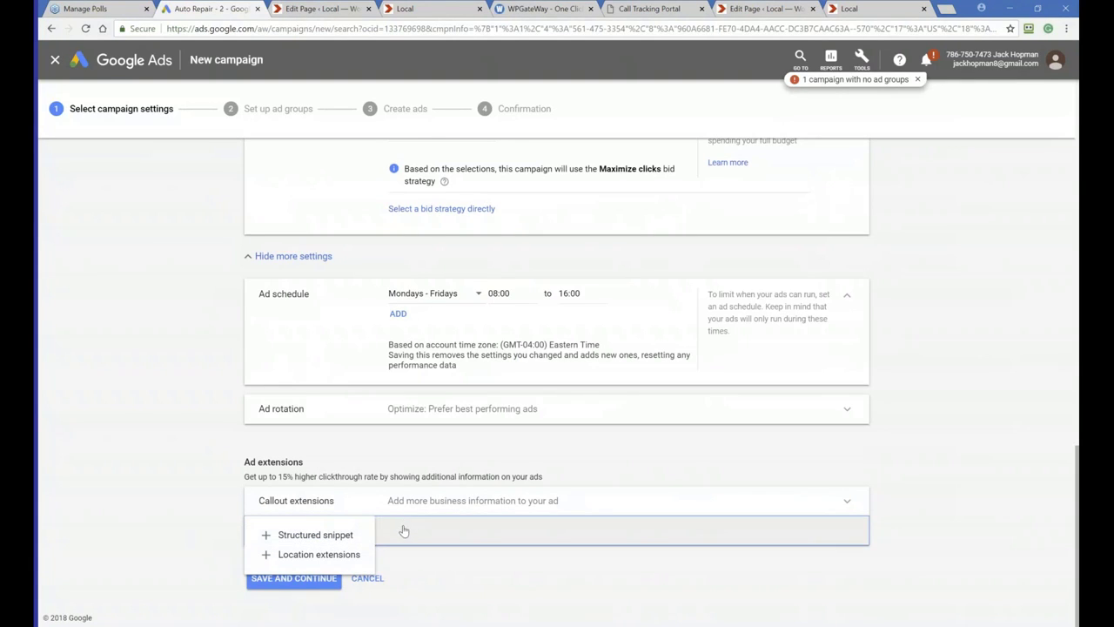
click(187, 488)
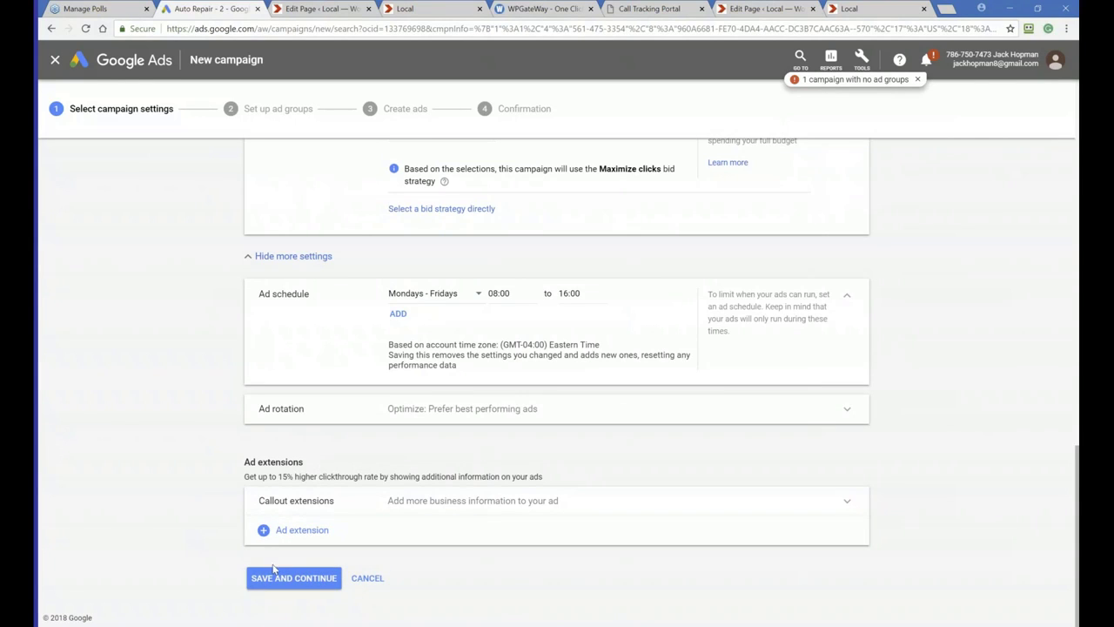
Check the ad rotation options, then save the campaign settings and continue to ad groups
click(441, 410)
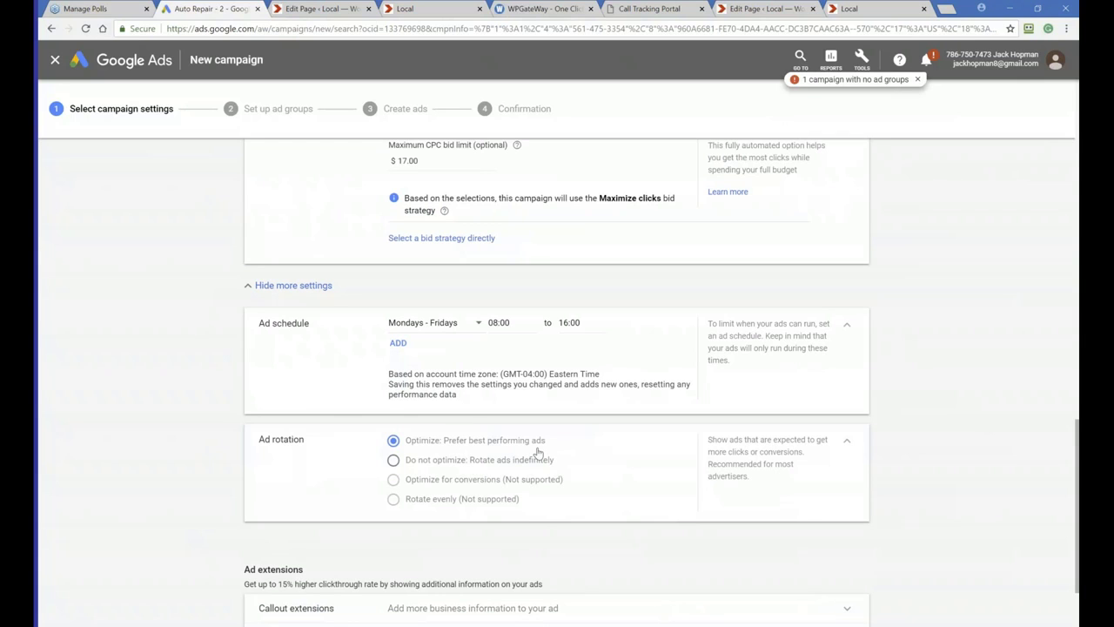
scroll(530, 454, down, 3)
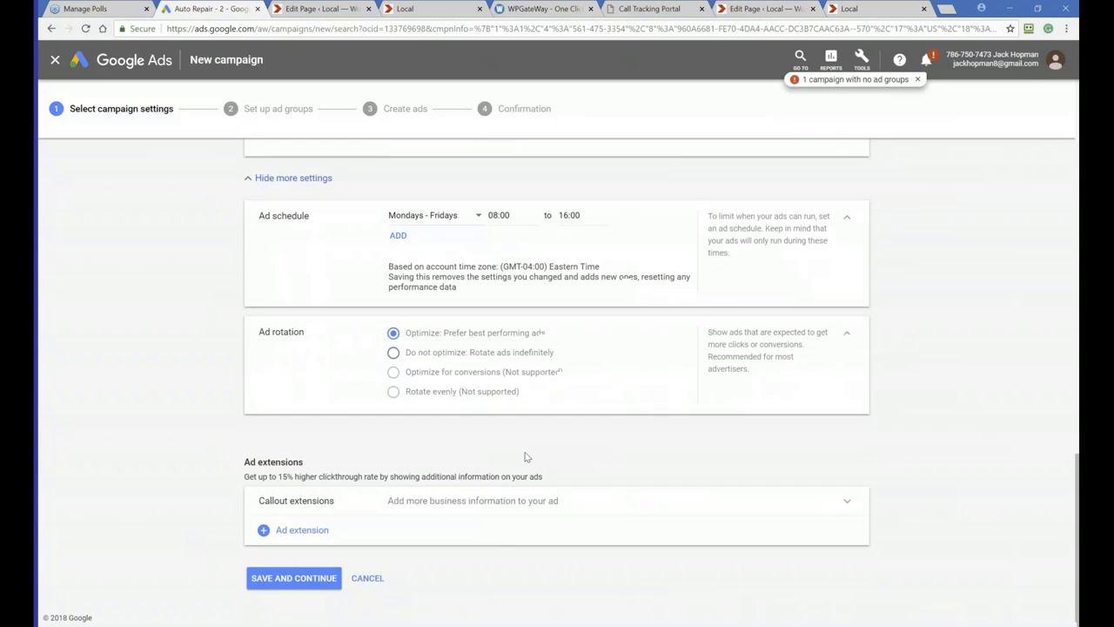
click(294, 580)
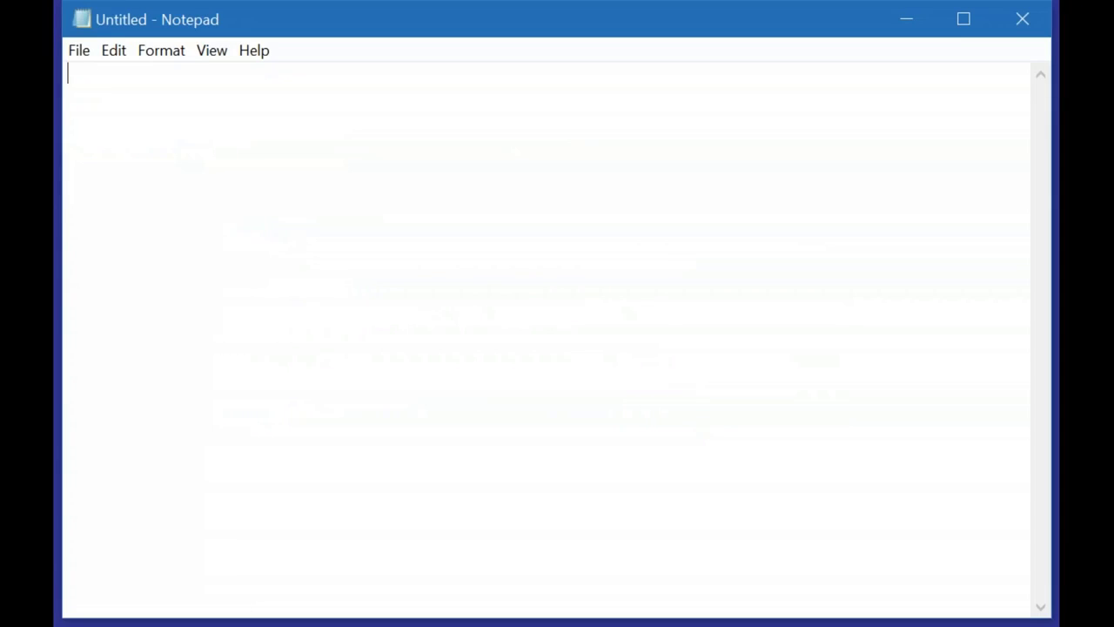
Switch to Notepad and write 'Business confirms that he earns $250 per client' as the first note line
text(client confirsm)
key(BackSpace)
key(BackSpace)
text(ms the)
key(BackSpace)
text(at he era)
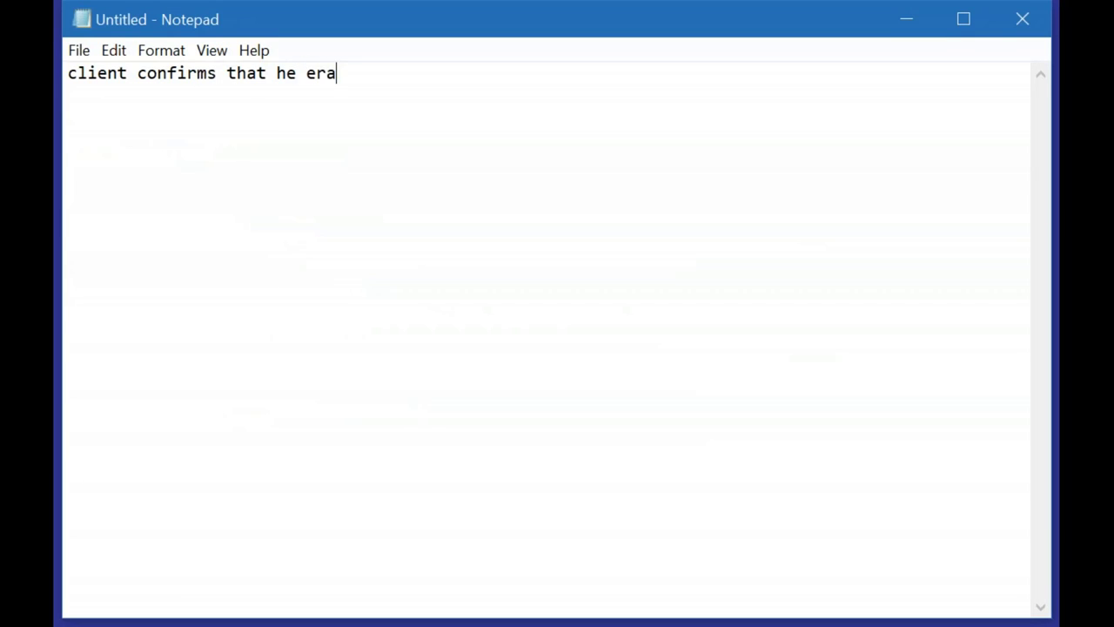
key(BackSpace)
text(arns $250 per )
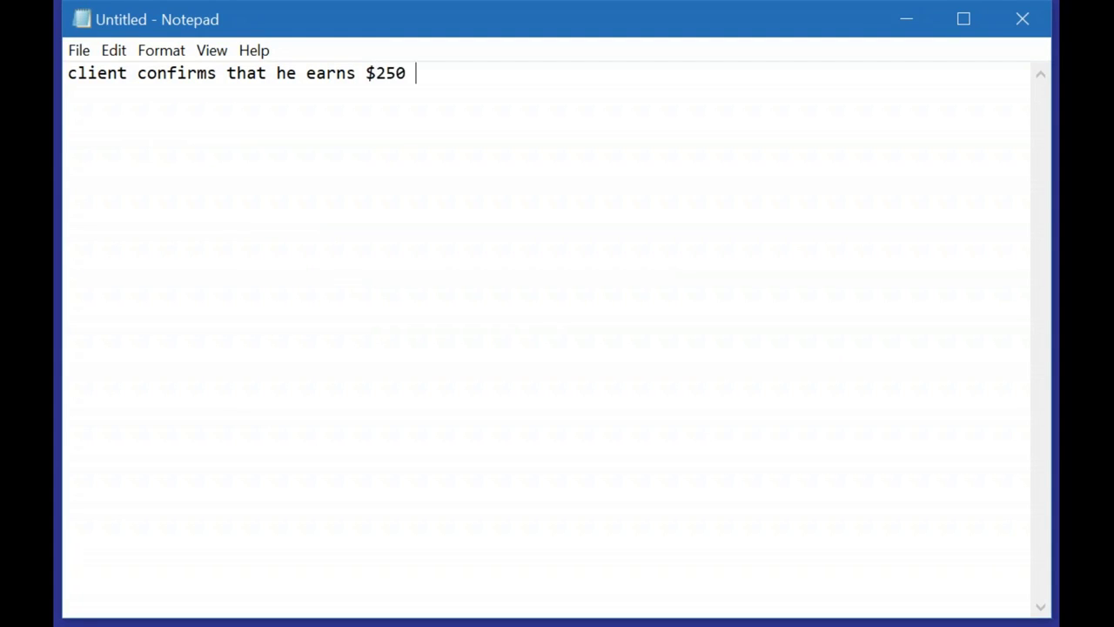
text(client)
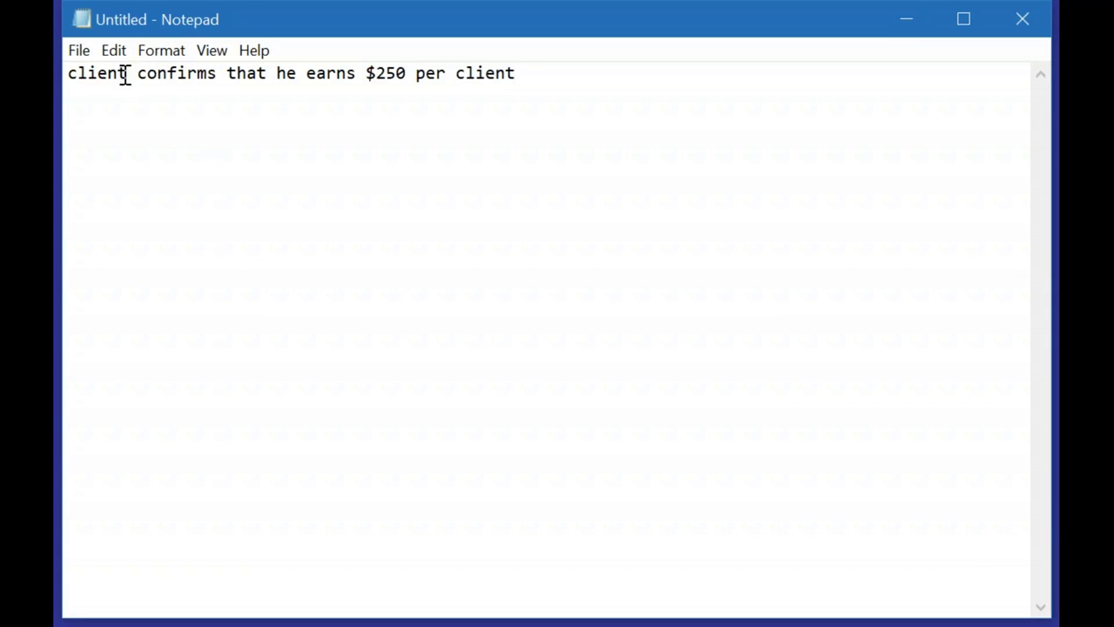
drag(127, 73, 67, 76)
text(Business)
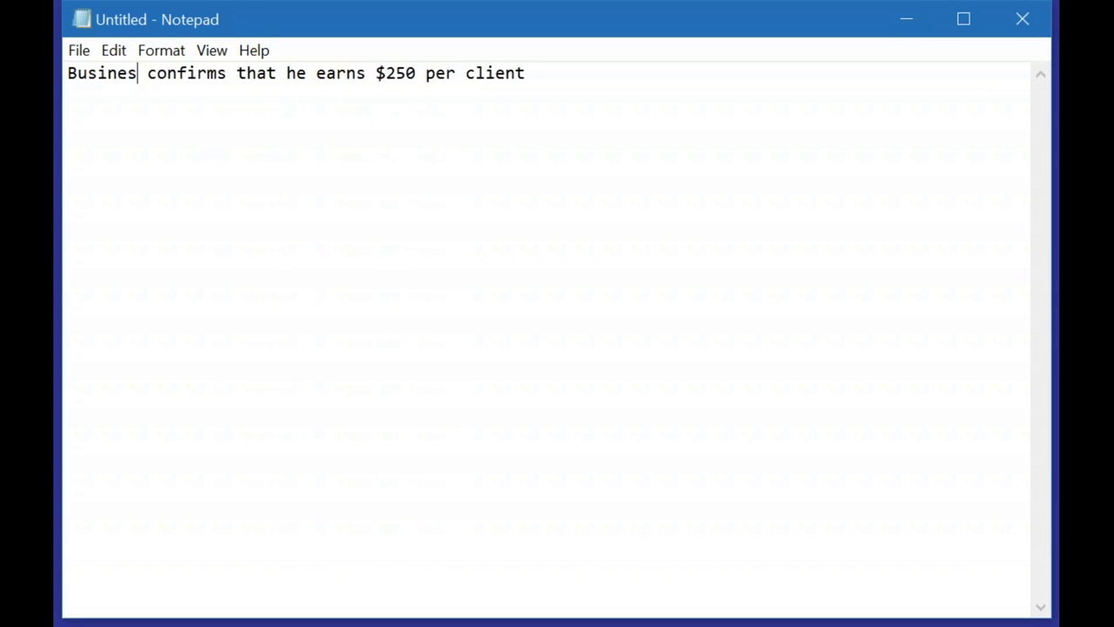
Add a new line: 'he need about 5 calls to get a client'
click(566, 73)
key(Return)
key(Return)
text(he )
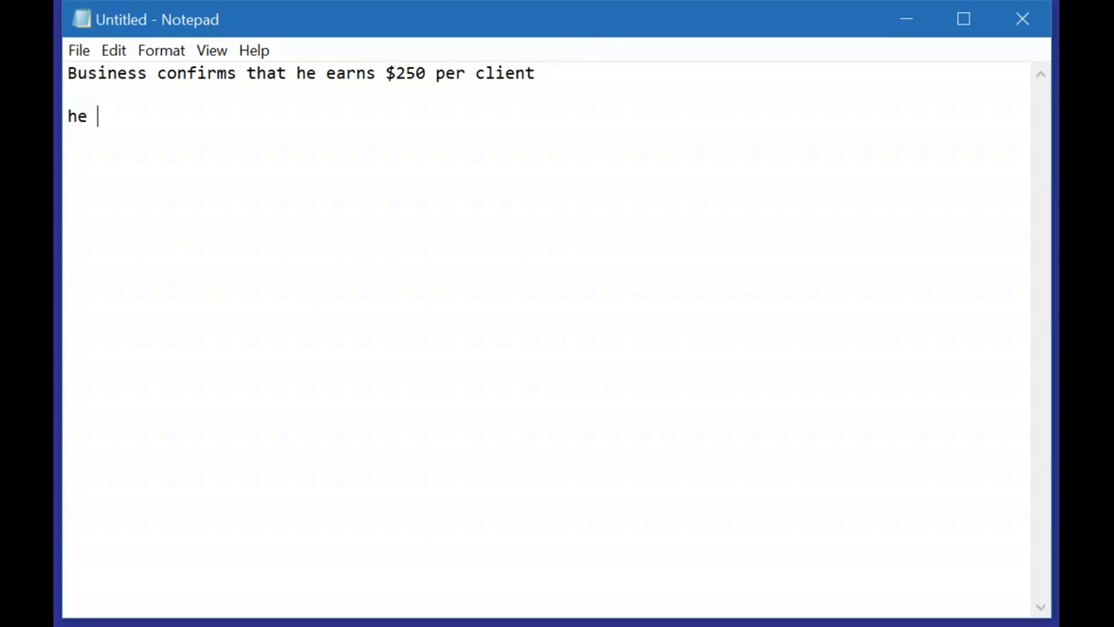
text(need about )
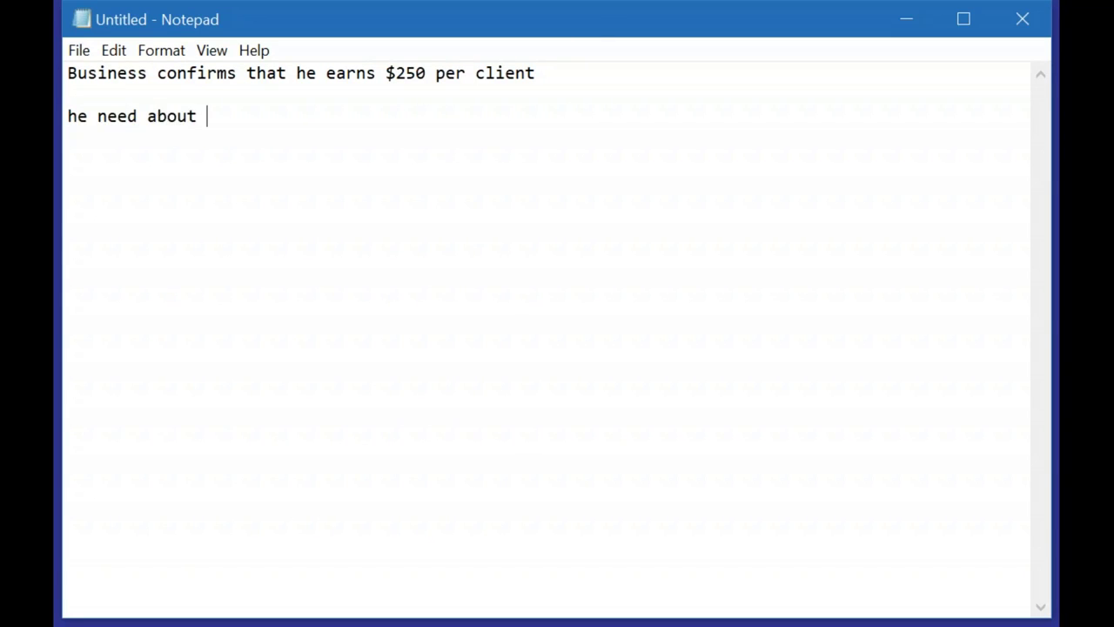
text(5 calls t)
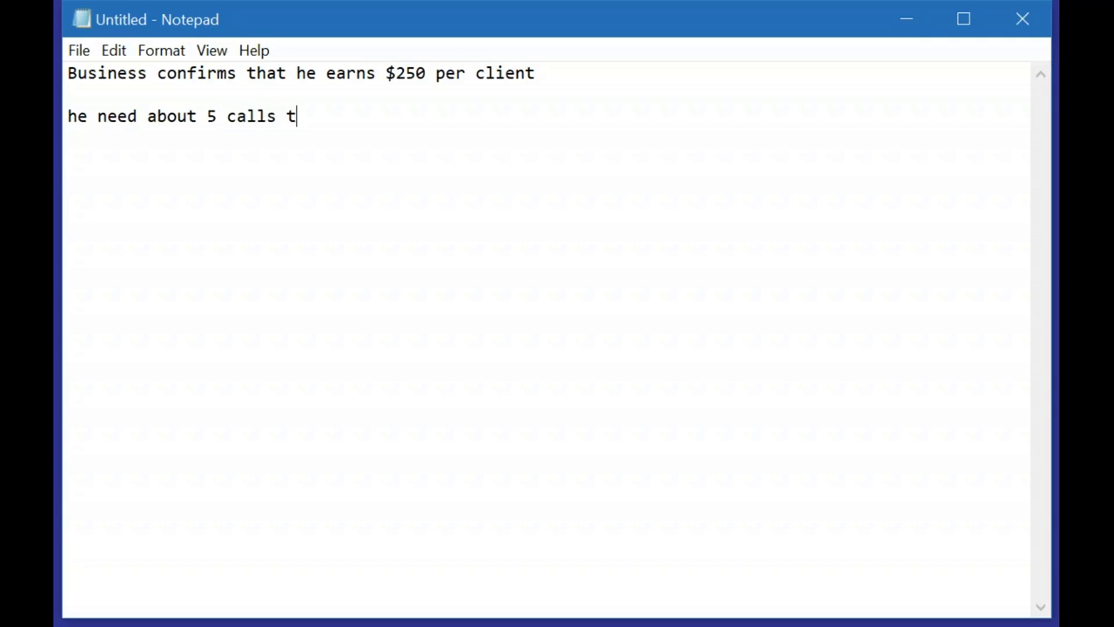
text(o get a client)
Add a line: 'that means each call you generate may cost $50'
key(Return)
key(Return)
text(th)
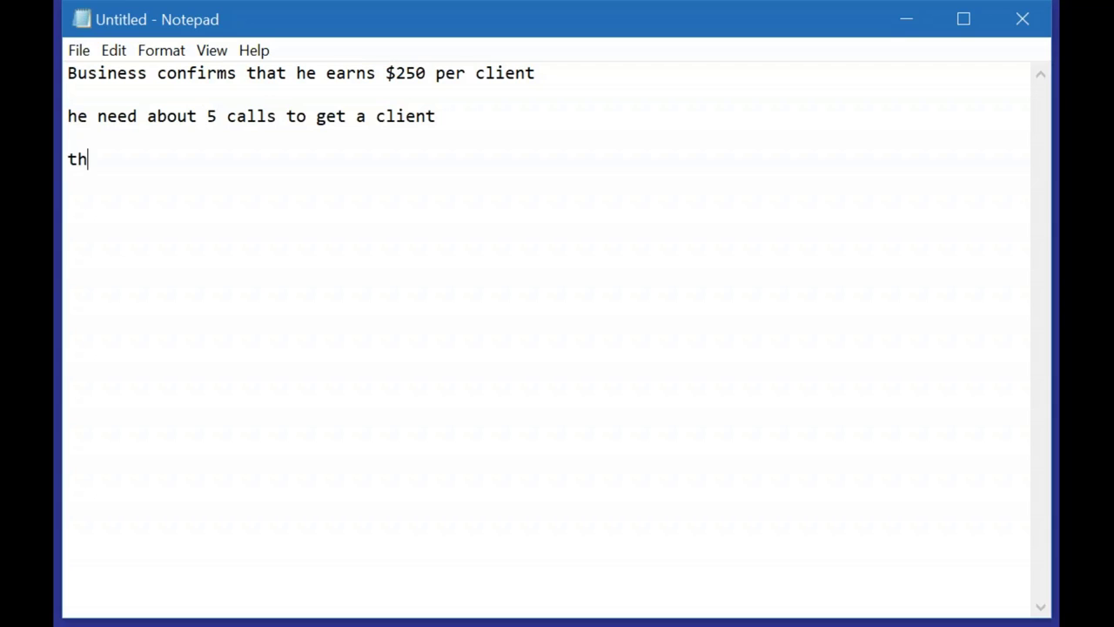
text(at means e)
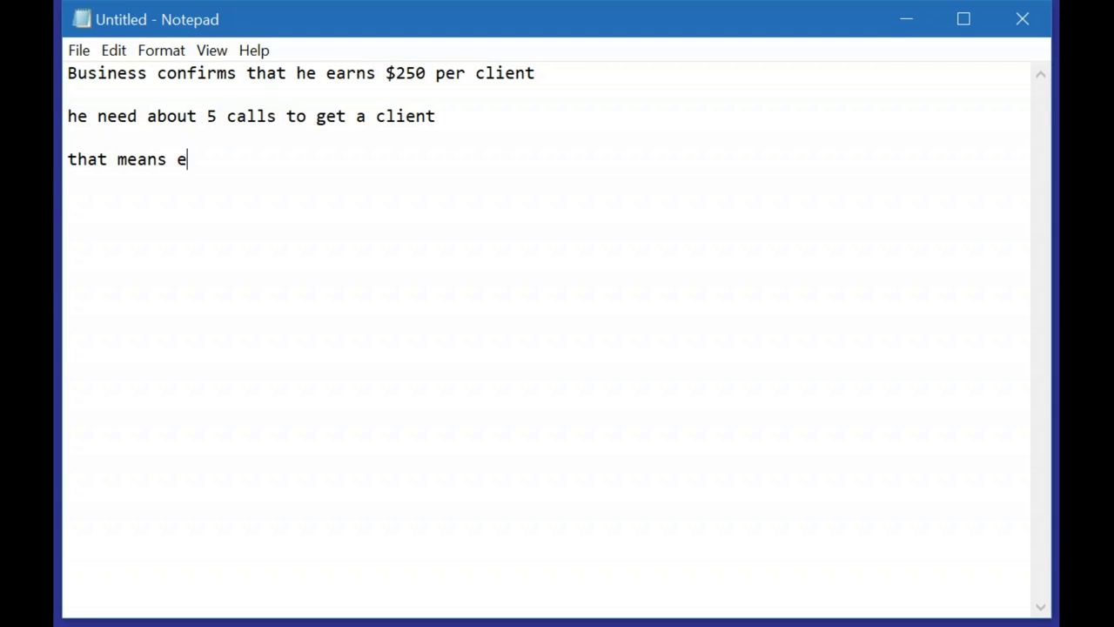
text(ach call y)
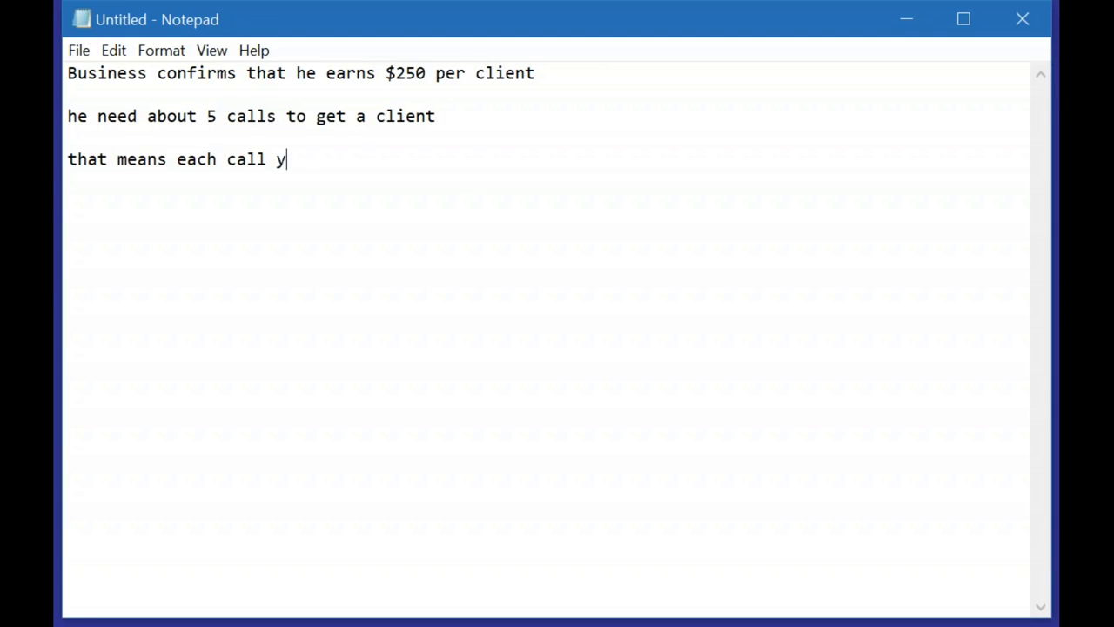
text(ou generate is)
key(BackSpace)
key(BackSpace)
text(may )
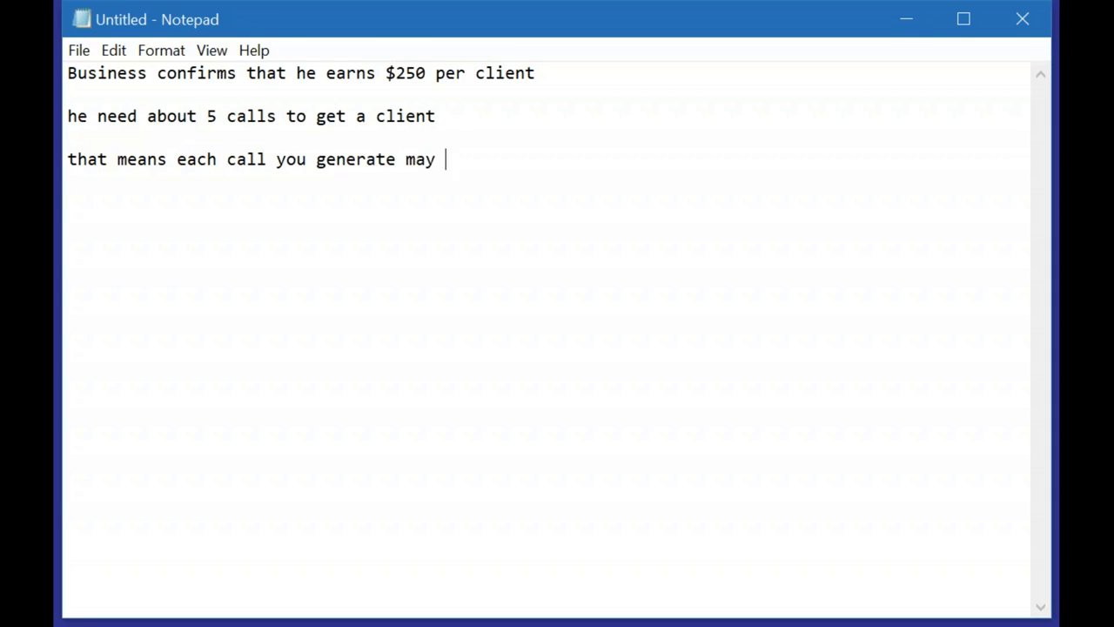
text(cost $50)
Add a line: 'at average it takes about 2 clicks to generat a call'
key(Return)
key(Return)
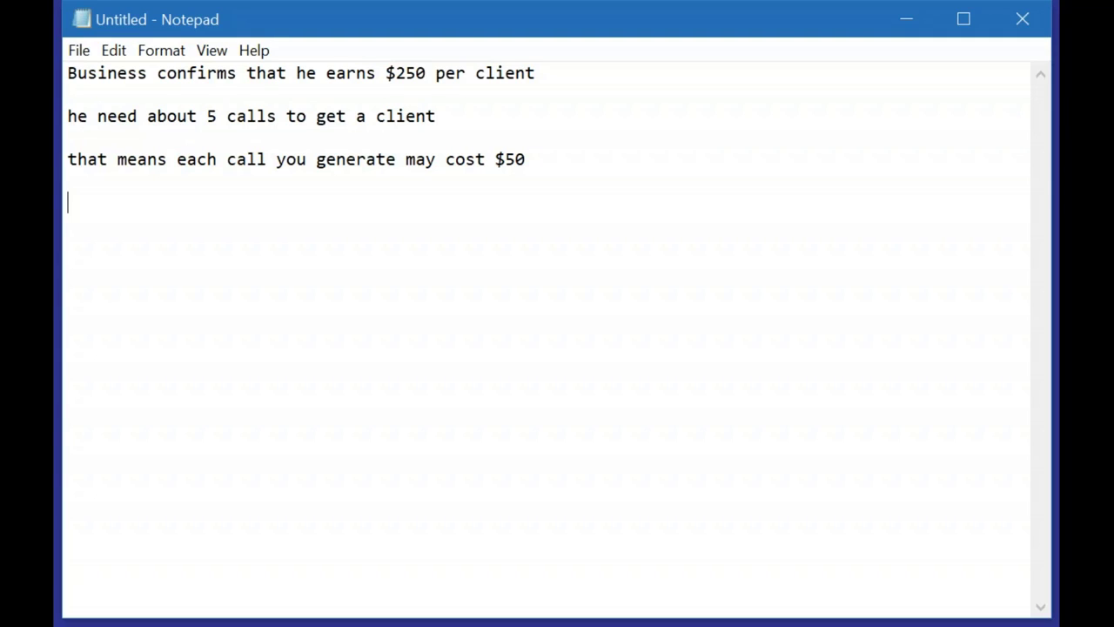
text(it)
key(BackSpace)
key(BackSpace)
key(BackSpace)
text(at average it tab)
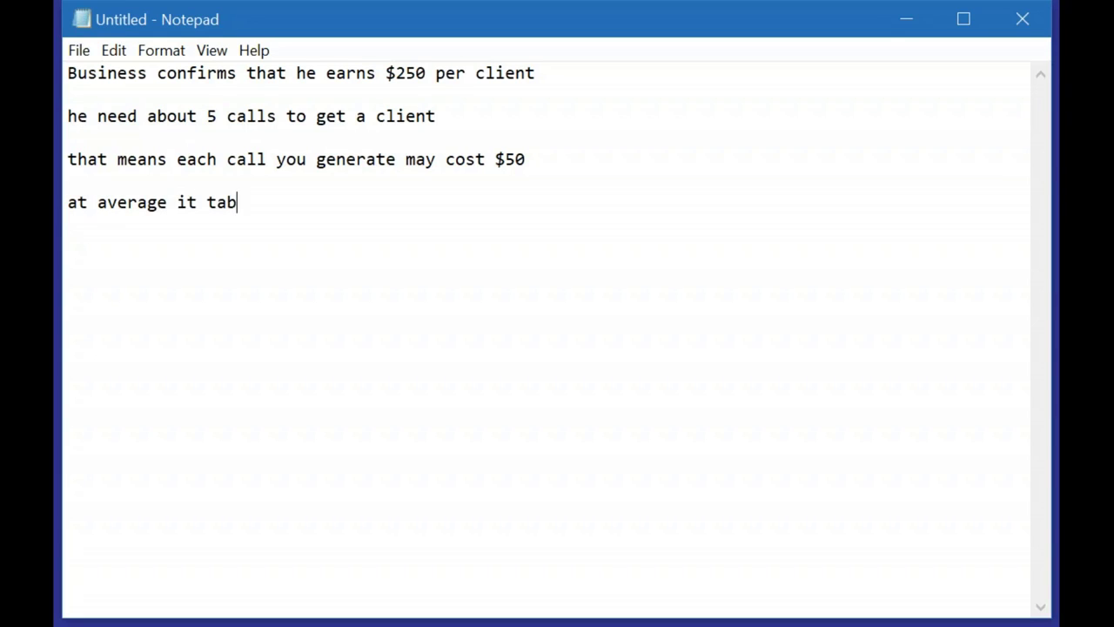
key(BackSpace)
text(kes abou)
text(t)
text(clis)
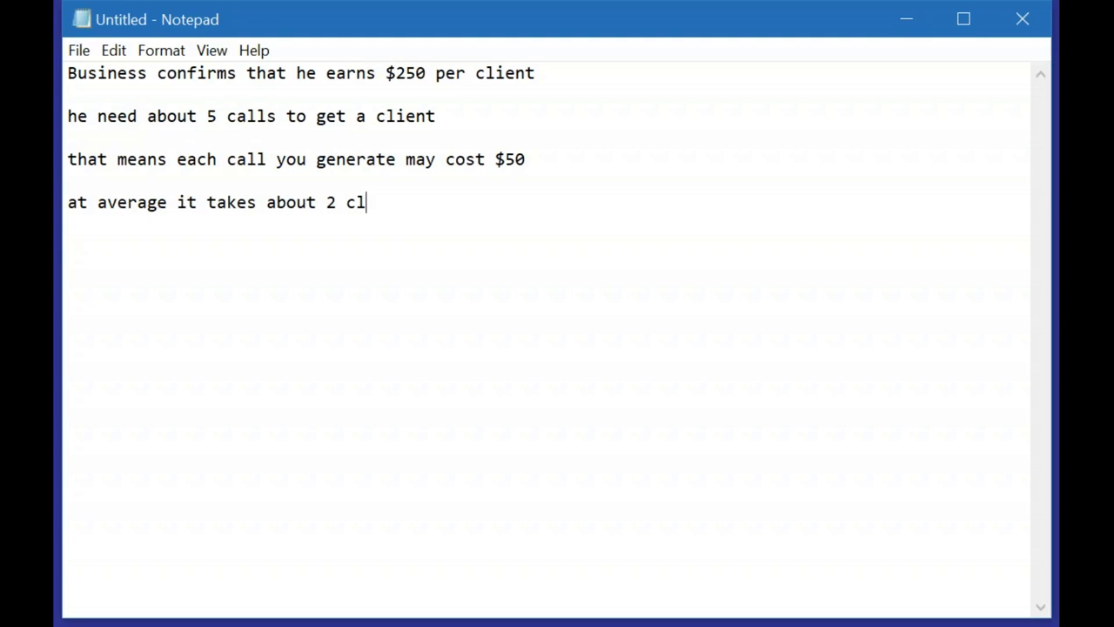
key(BackSpace)
text(dk)
key(BackSpace)
key(BackSpace)
text(s)
key(BackSpace)
text(cks to gee)
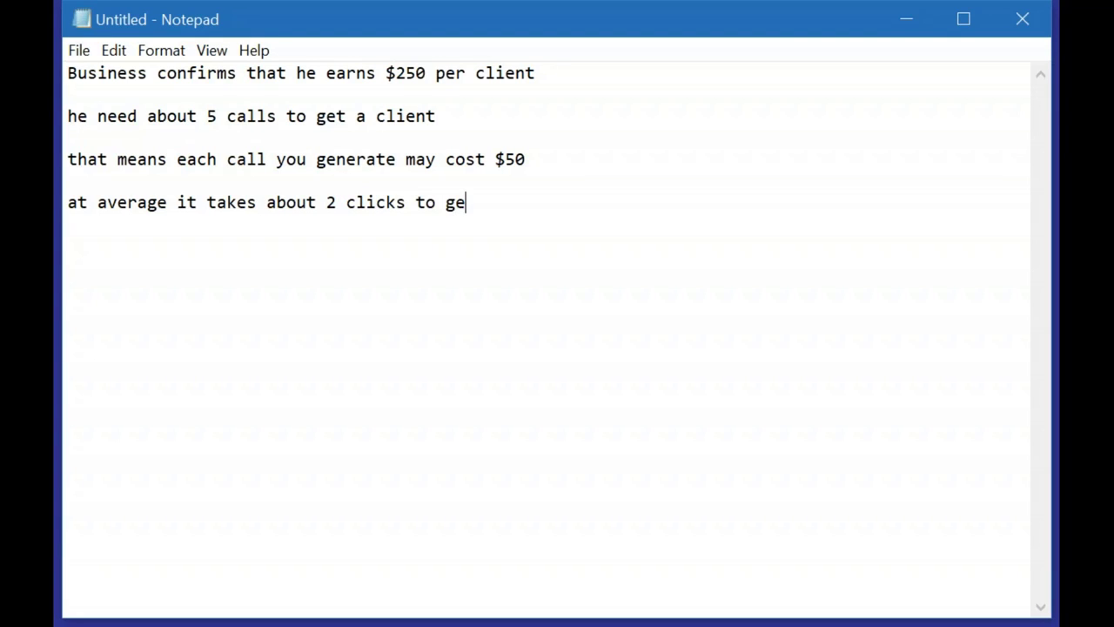
key(BackSpace)
text(nerat ea)
key(BackSpace)
key(BackSpace)
text(a call)
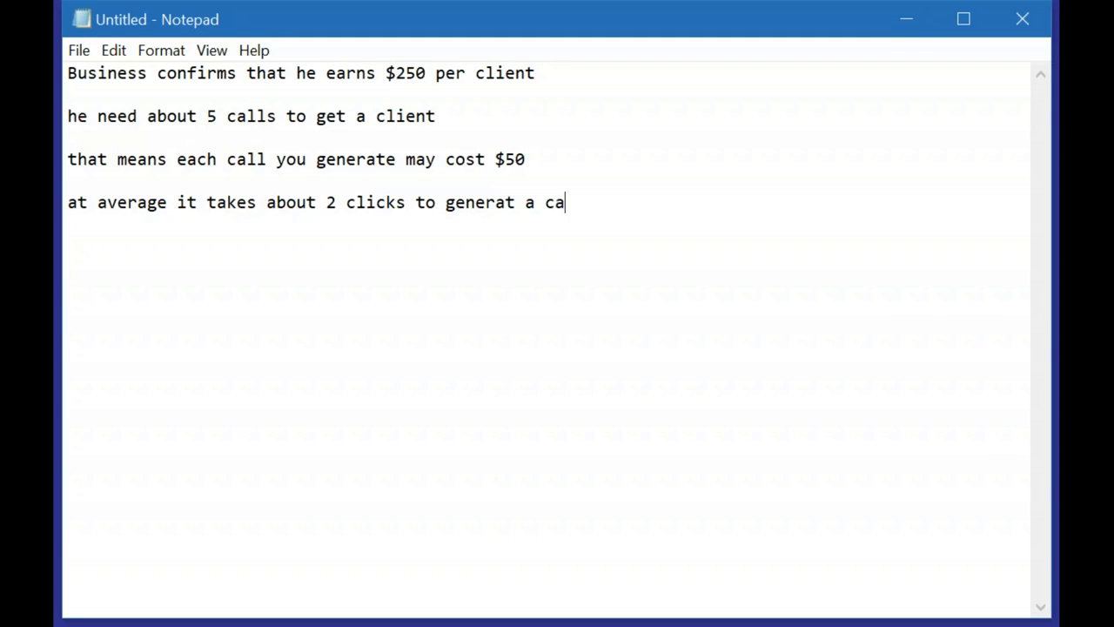
Add a line: 'to be save I count 3 clicks'
key(Return)
key(Return)
text(to be c)
key(BackSpace)
text(save )
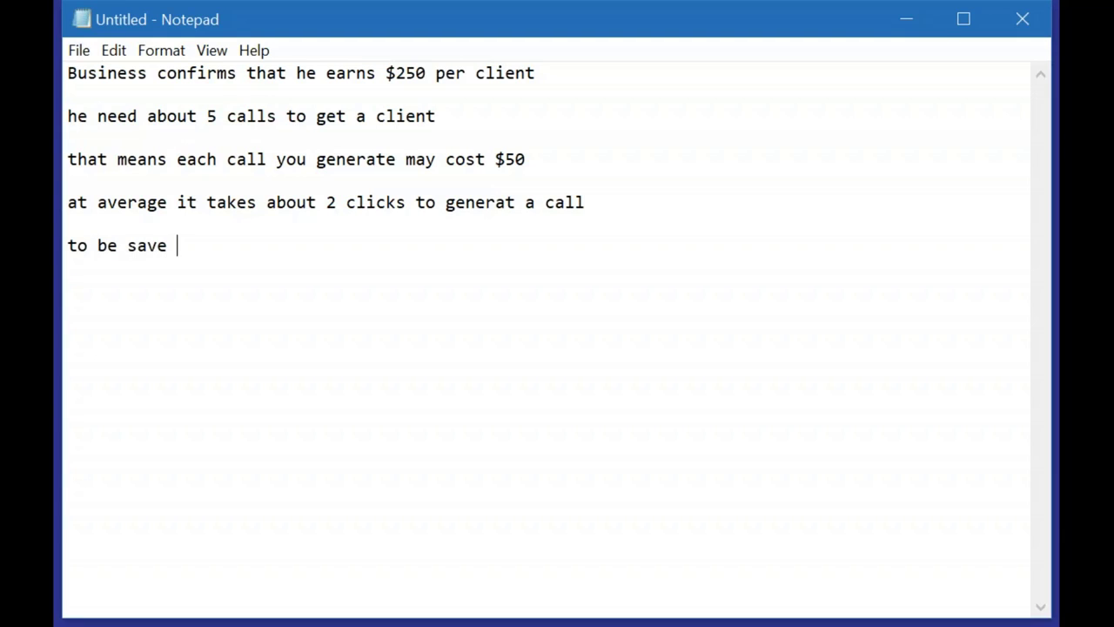
text(I count 3 clicks)
Add a line 'so that means $50 / 3 is $17' and switch back to Google Ads
key(Return)
key(Return)
text(so t)
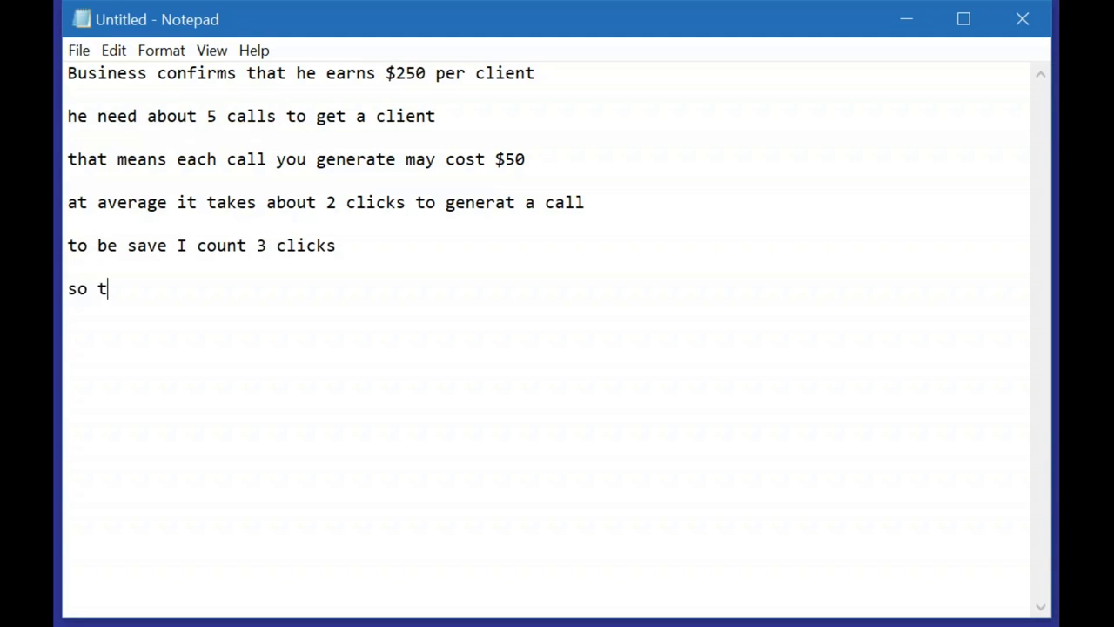
text(hat means $50 / 3 is $)
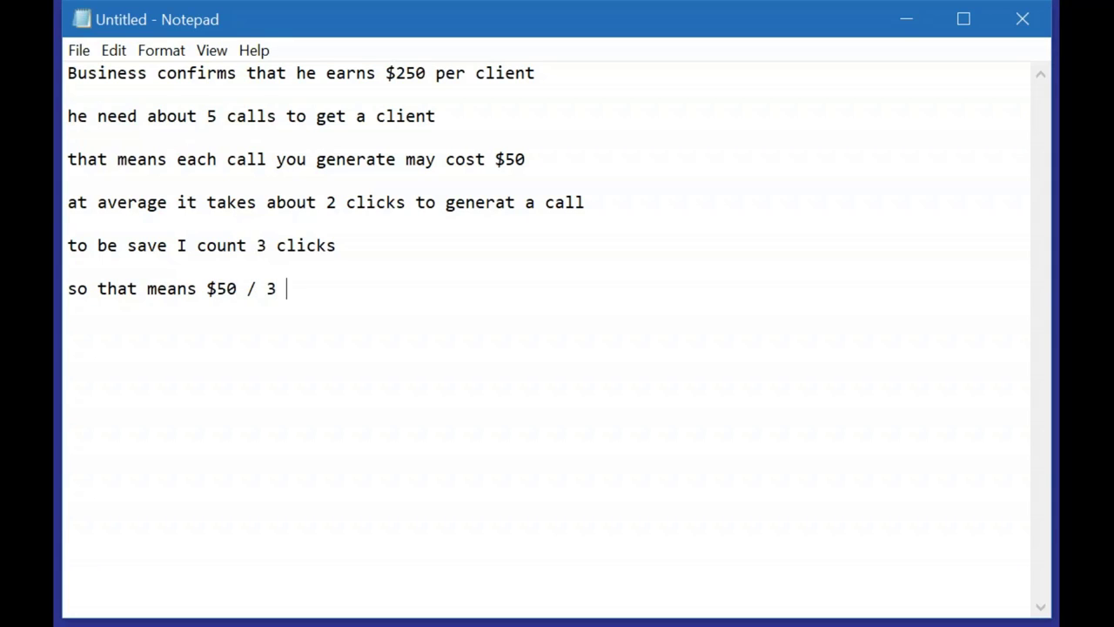
text(17)
key(alt+Tab)
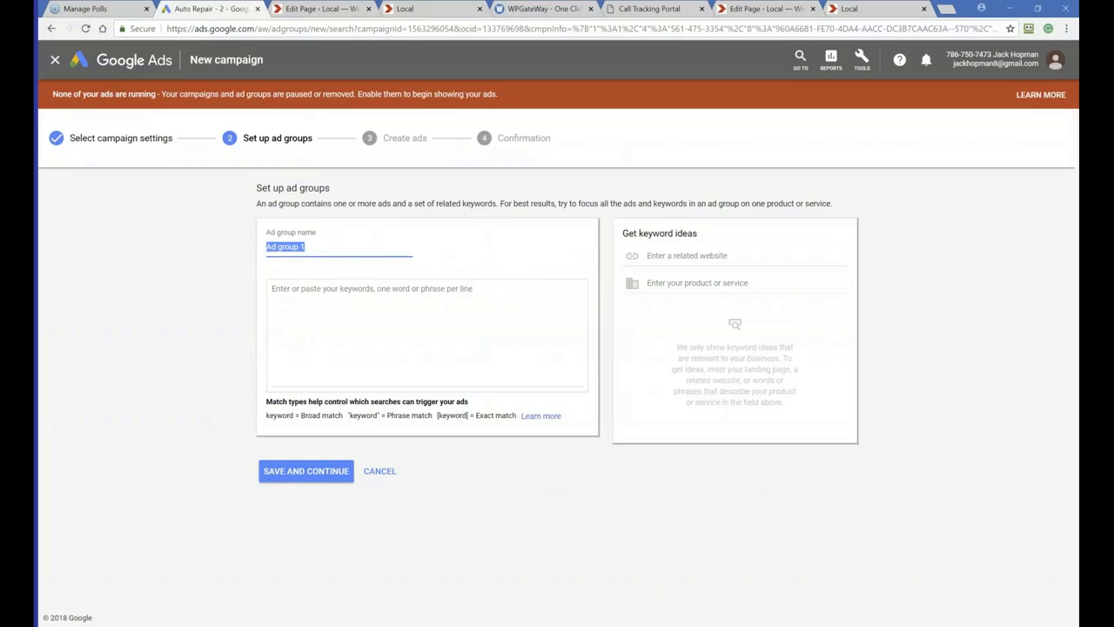
Name the ad group "Auto repair"
text(Auto p)
key(BackSpace)
text(repaid)
key(BackSpace)
text(r)
Paste the keyword list and replace the [city] placeholder in 'car repair [city]' with 'boca raton'
click(461, 314)
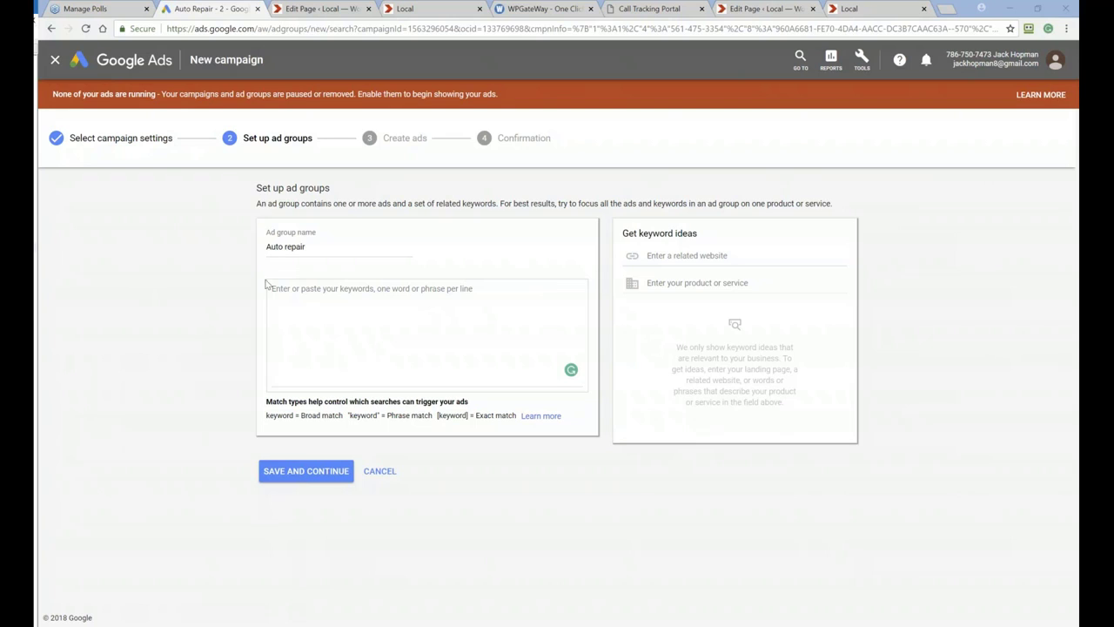
click(301, 296)
key(ctrl+v)
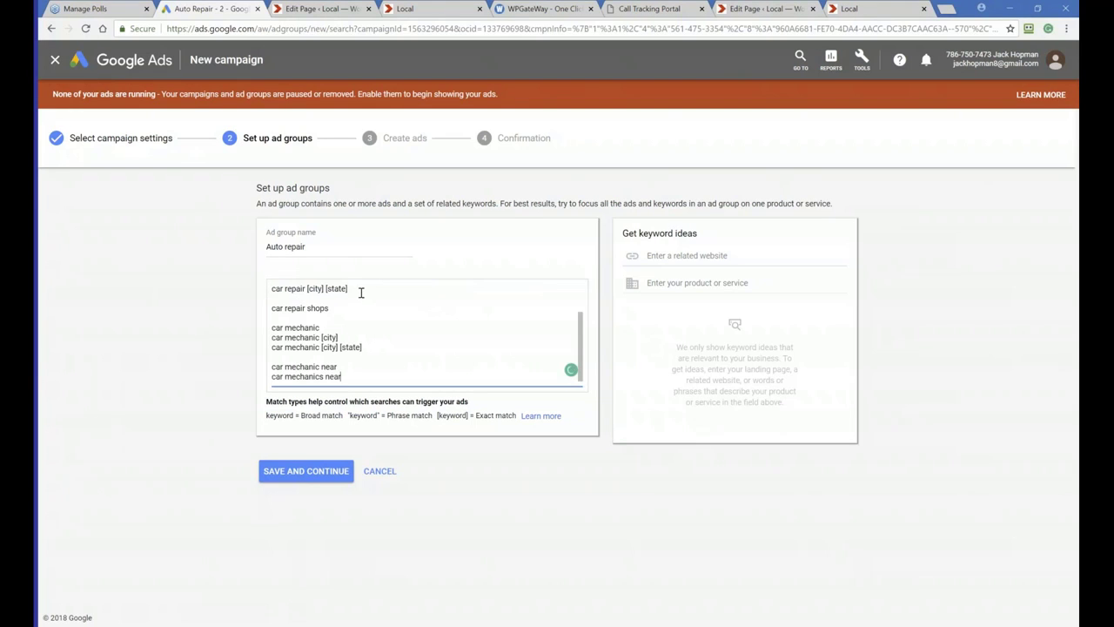
drag(362, 290, 306, 318)
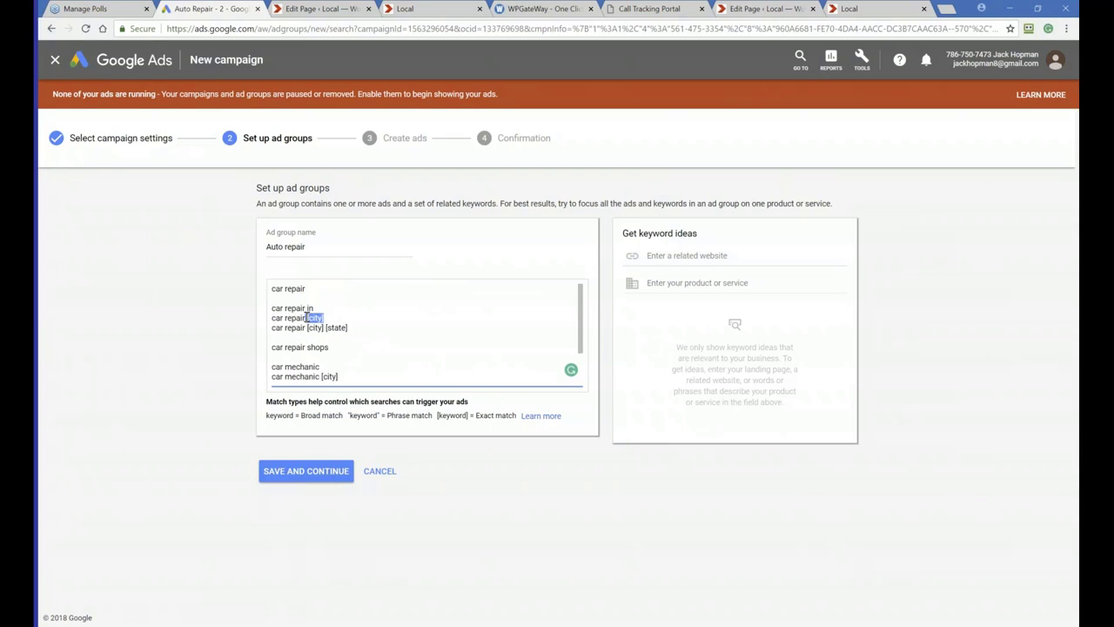
key(BackSpace)
text(boca)
text( f)
text(raon)
key(BackSpace)
key(BackSpace)
text(ton)
Replace the placeholders in 'car repair [city] [state]' with '[boca raton' and in 'car mechanic [city]' with 'boca raton'
drag(352, 328, 309, 333)
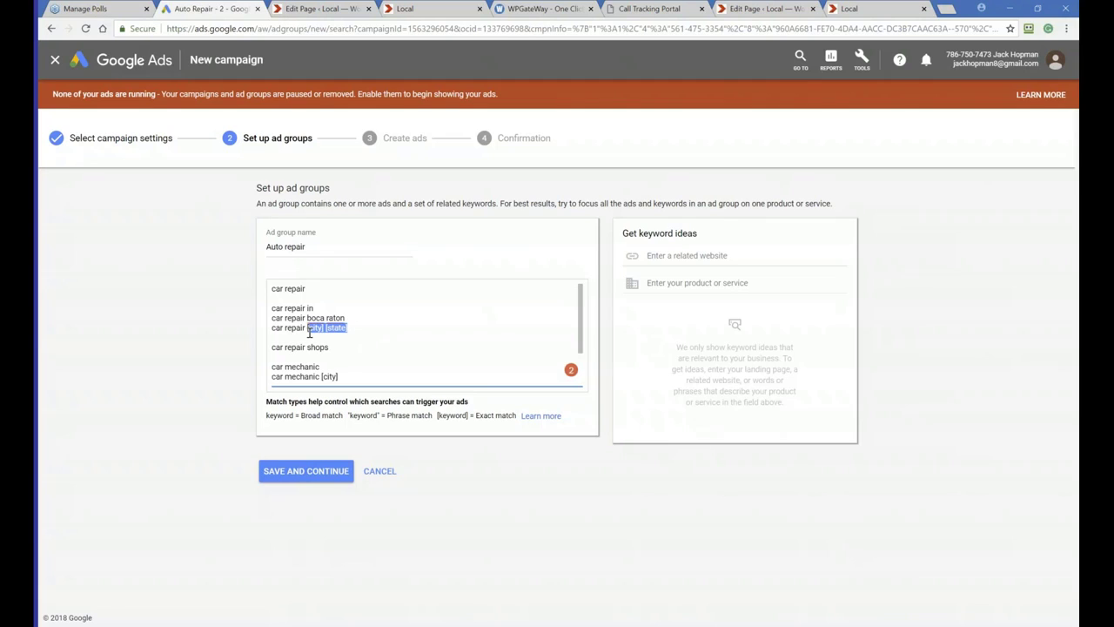
text([boca raton)
drag(345, 378, 333, 387)
click(369, 359)
drag(366, 348, 321, 337)
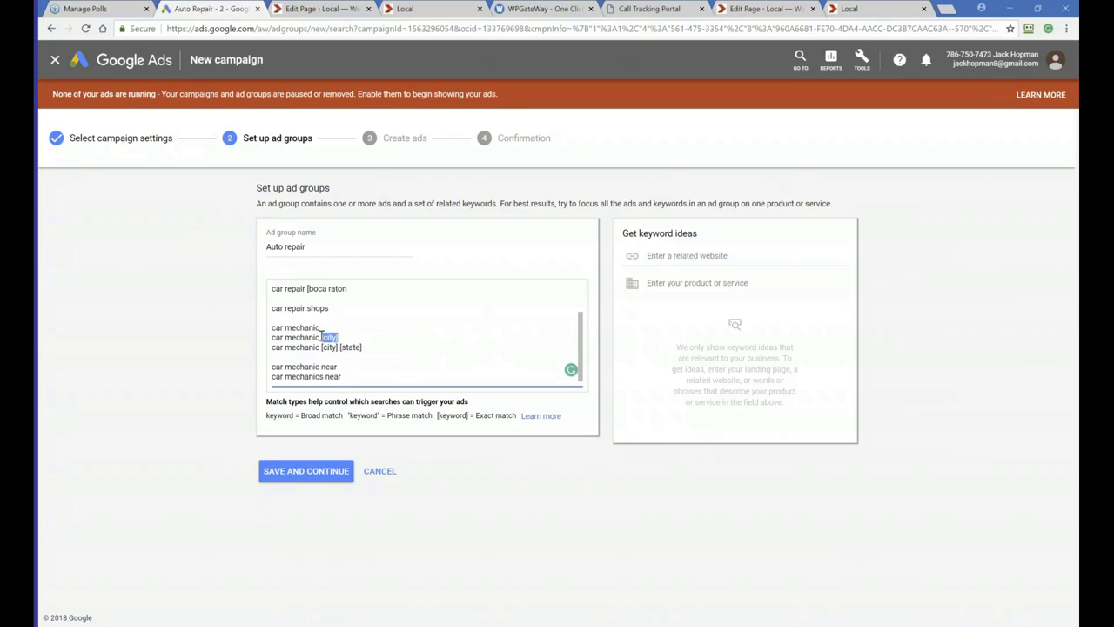
text(boca raton)
Replace the placeholders in 'car mechanic [city] [state]' with 'boca raton fl' and save the ad group
drag(366, 346, 321, 346)
text(boca raton fl)
click(311, 469)
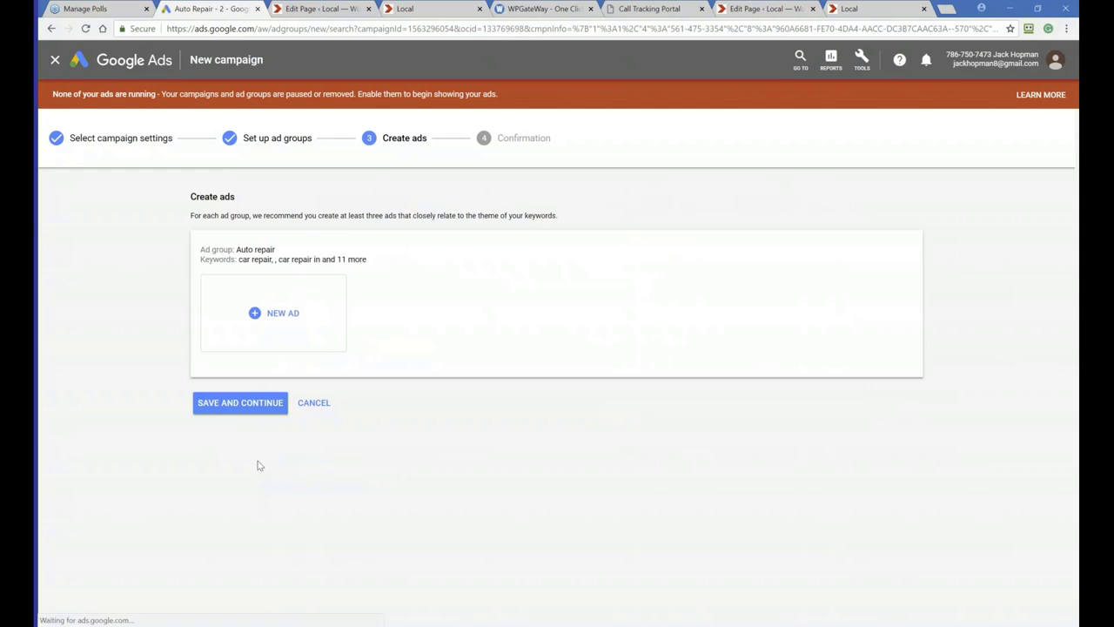
Start a new call-only ad and set its business name to "Auto Repair Quick"
click(254, 314)
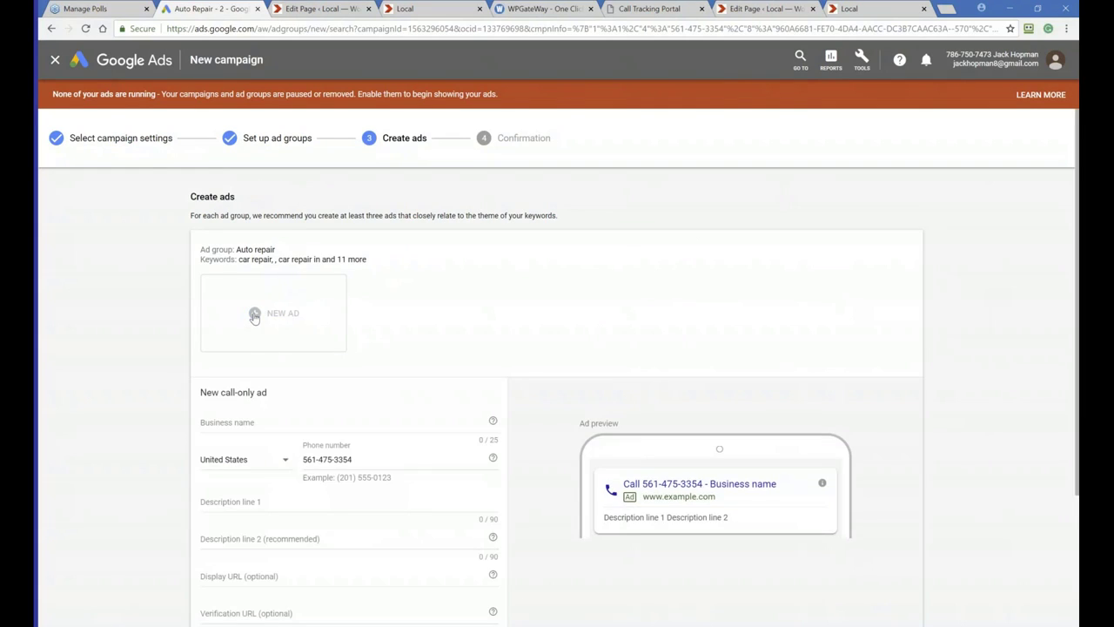
scroll(174, 365, down, 2)
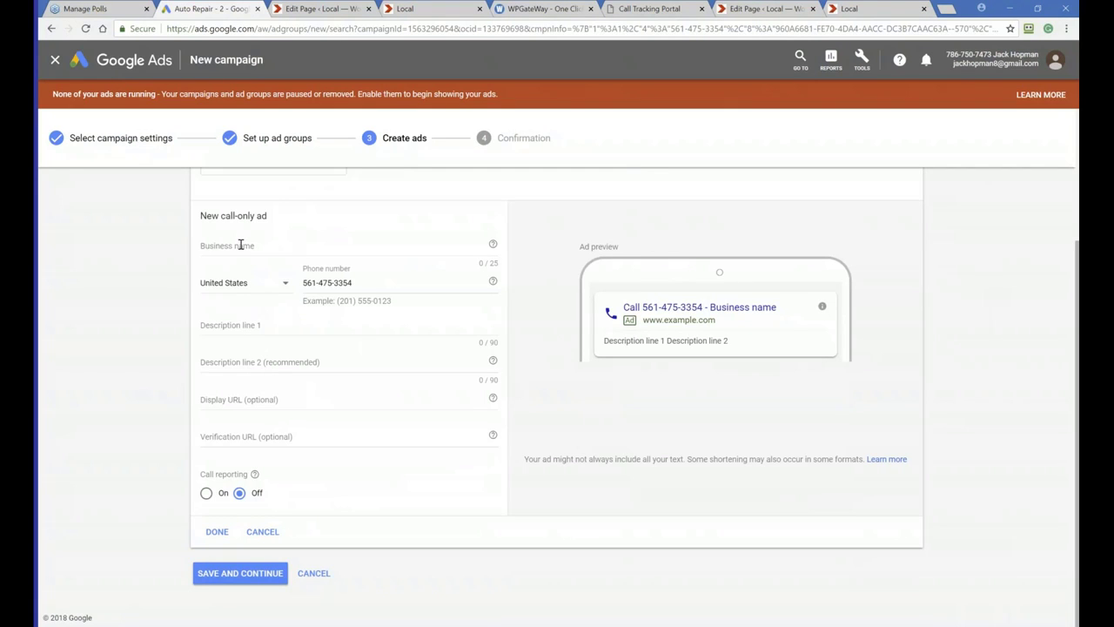
scroll(86, 343, up, 2)
scroll(86, 344, down, 2)
drag(201, 215, 265, 212)
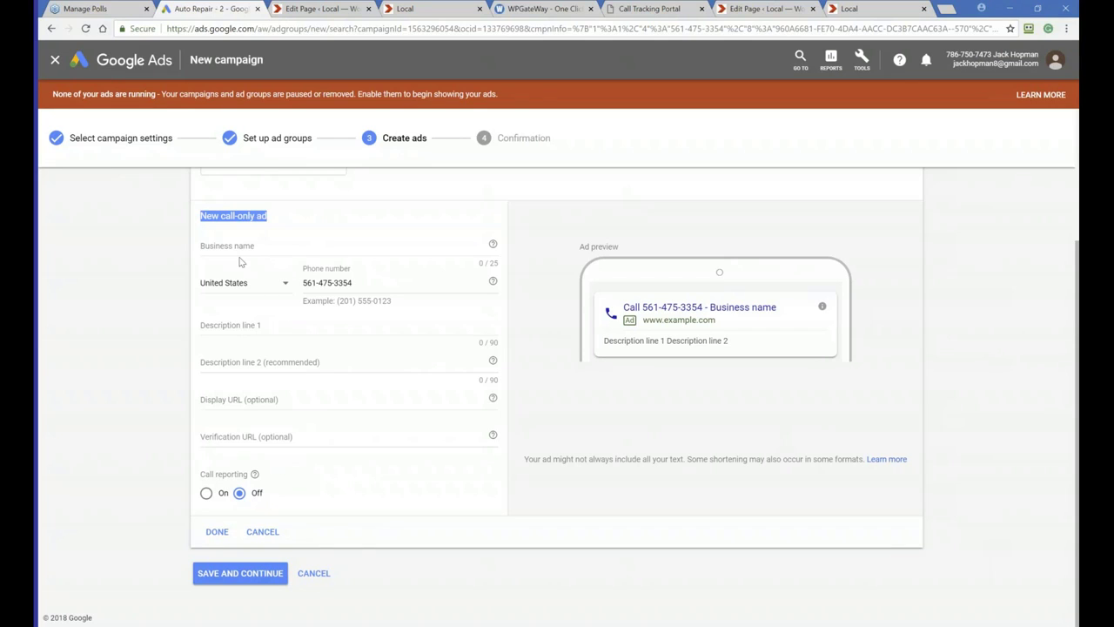
click(253, 245)
text(A)
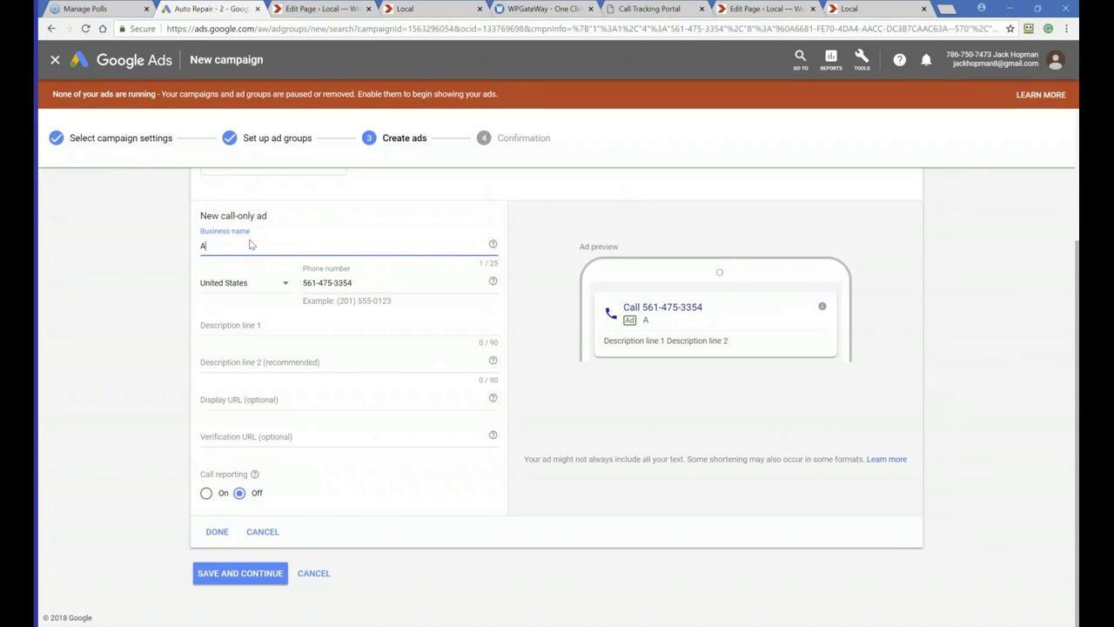
text(uto Repair Quick)
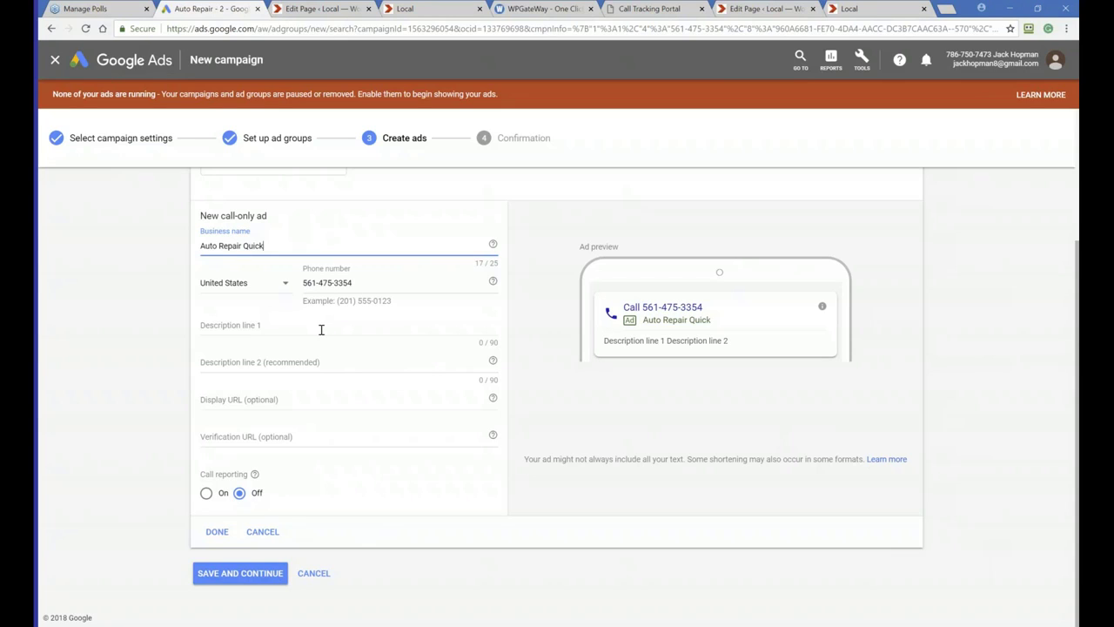
Set the ad's description line 1 to "Car Repair Boca Raton FL"
key(alt+Tab)
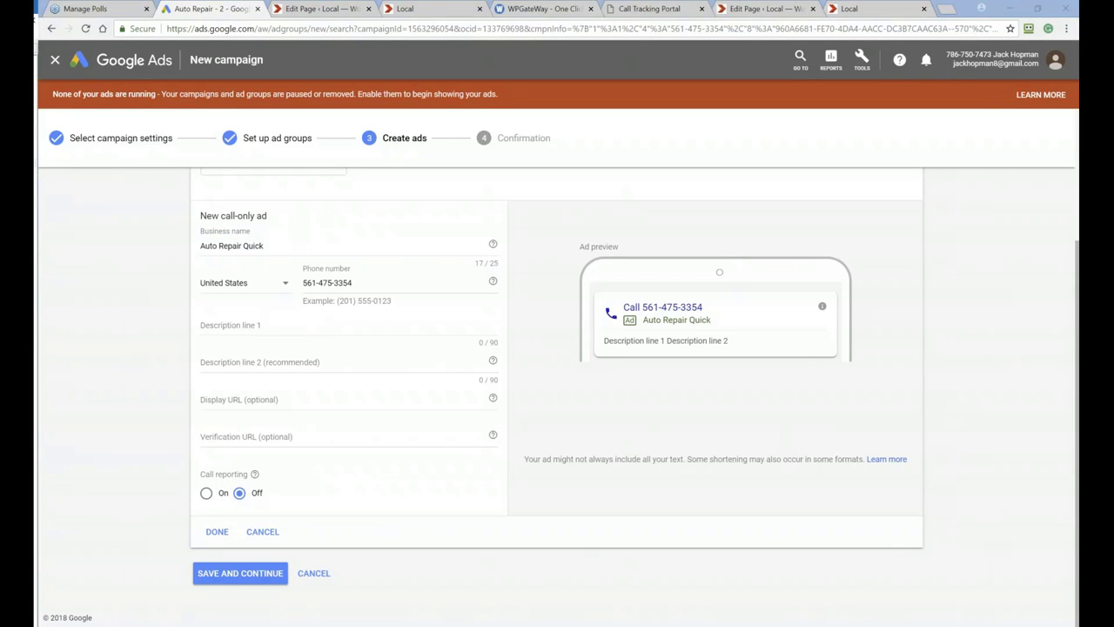
click(242, 326)
text(Car Repair)
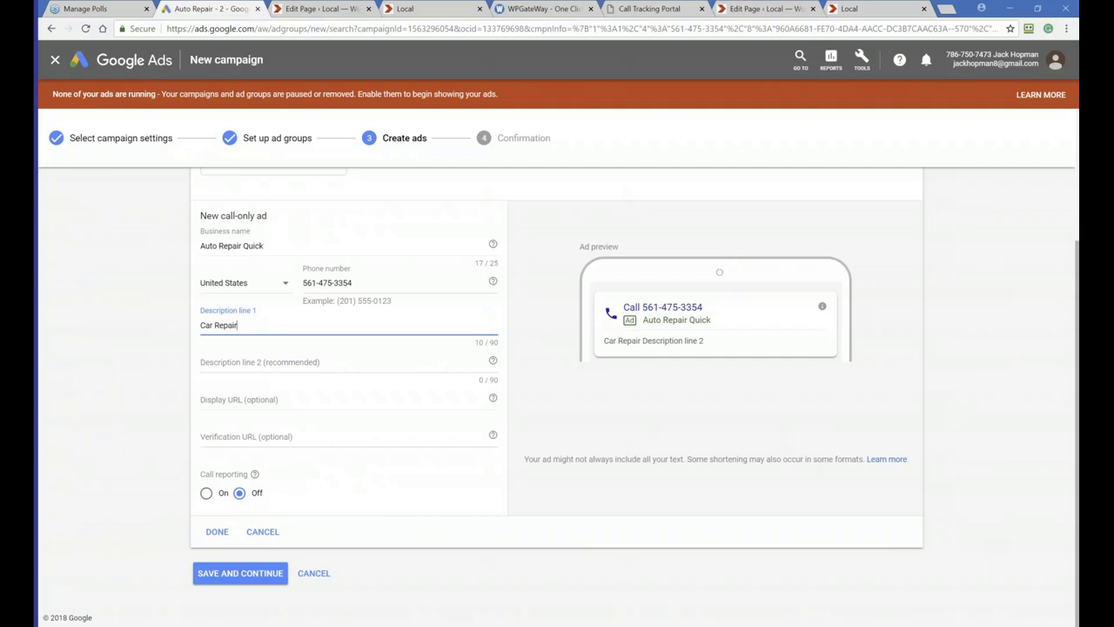
key(alt+Tab)
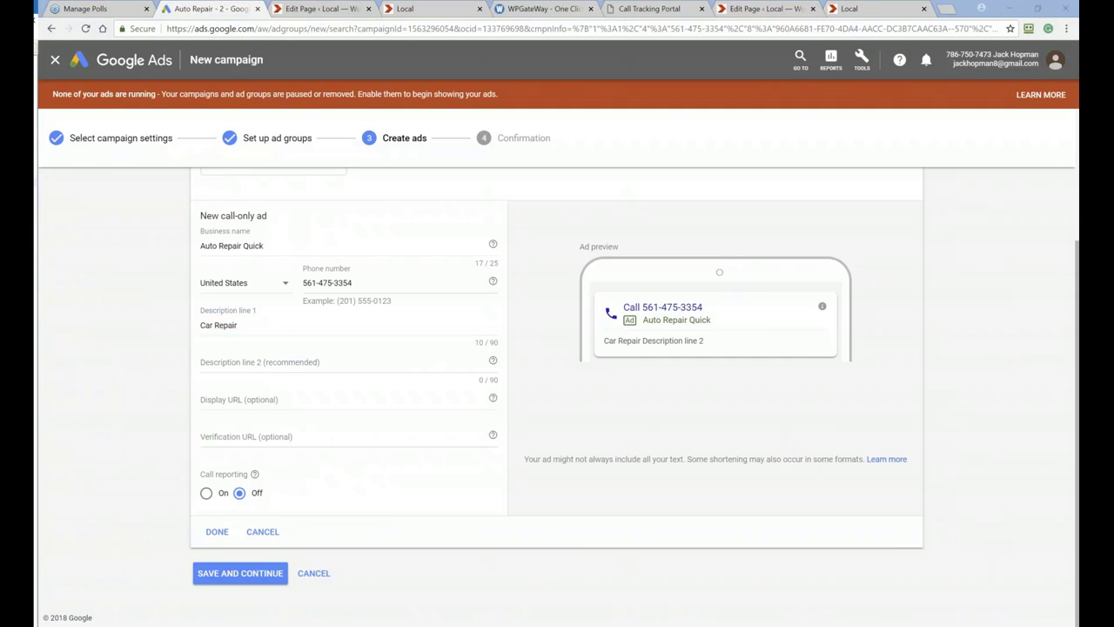
click(246, 324)
text(Boca Raton)
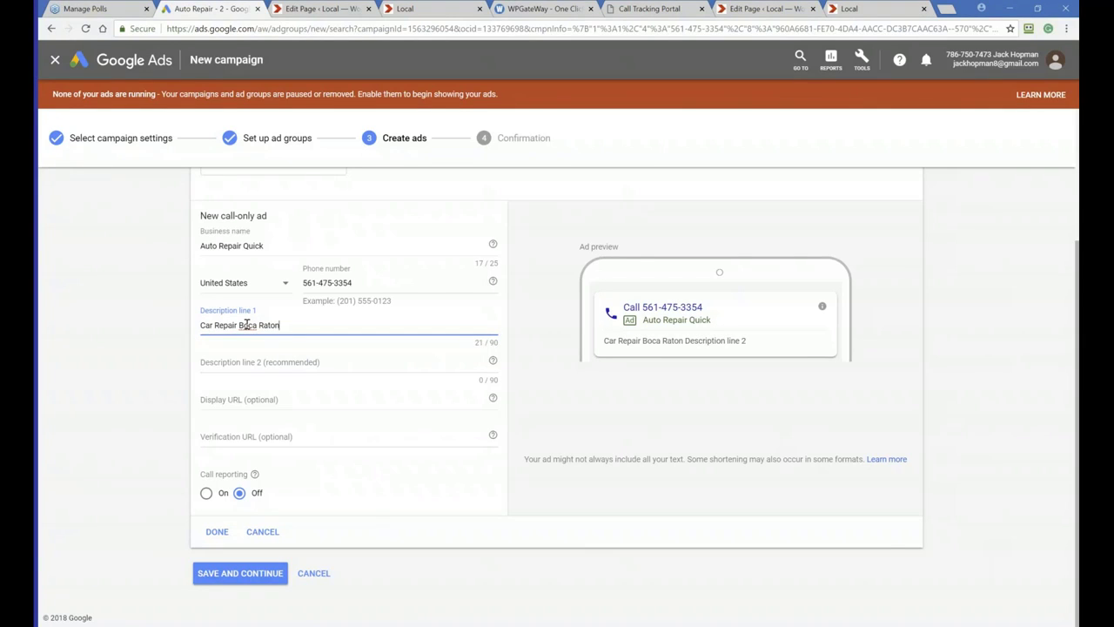
text( FL)
Paste "Use Quality Parts. Call Us Today !" as description line 2 and append "-" to description line 1
key(alt+Tab)
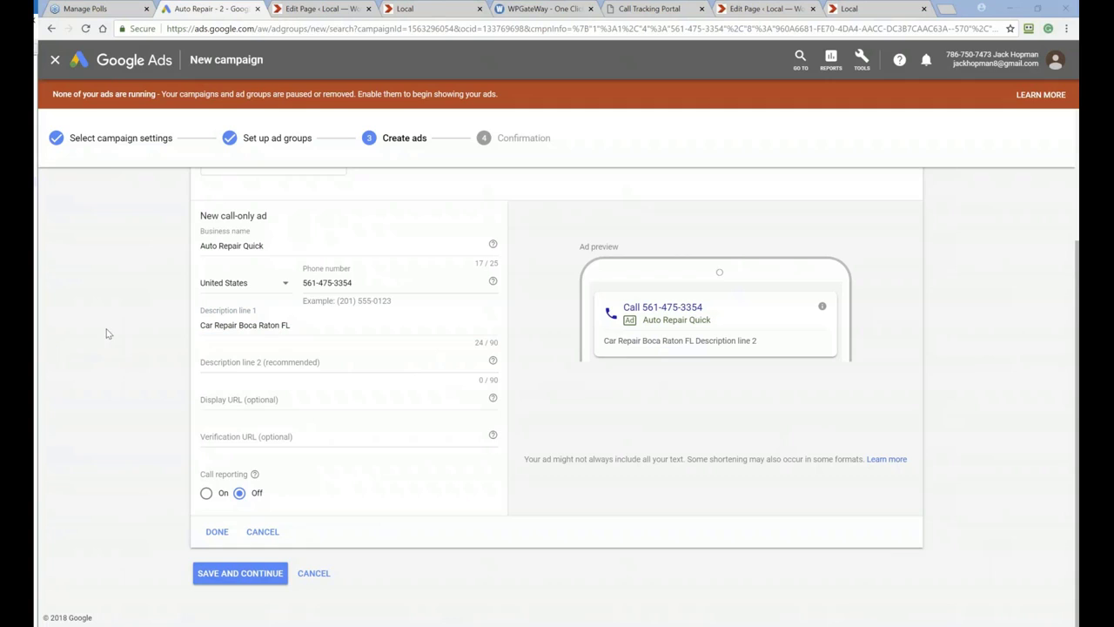
click(233, 368)
click(237, 367)
text(Use Quality Parts. Call Us Today !)
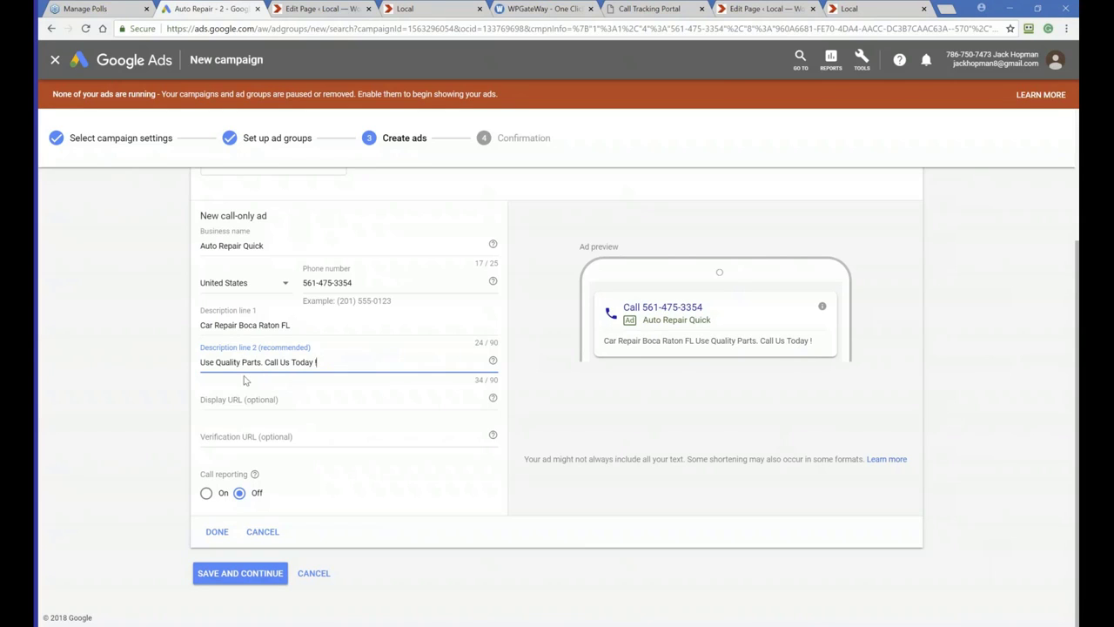
click(304, 322)
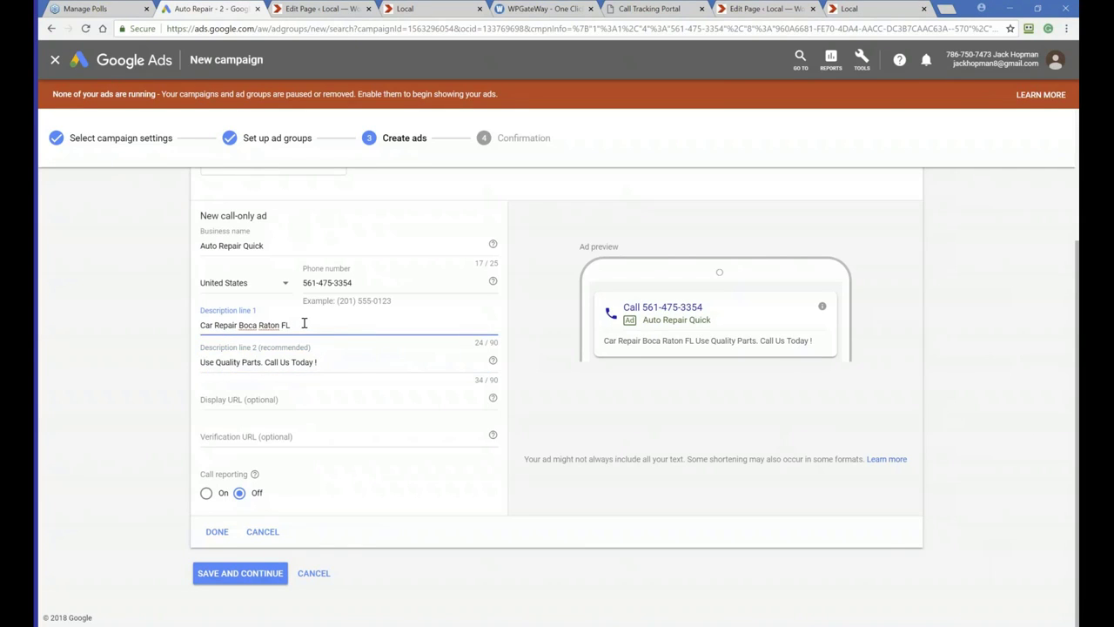
text(-)
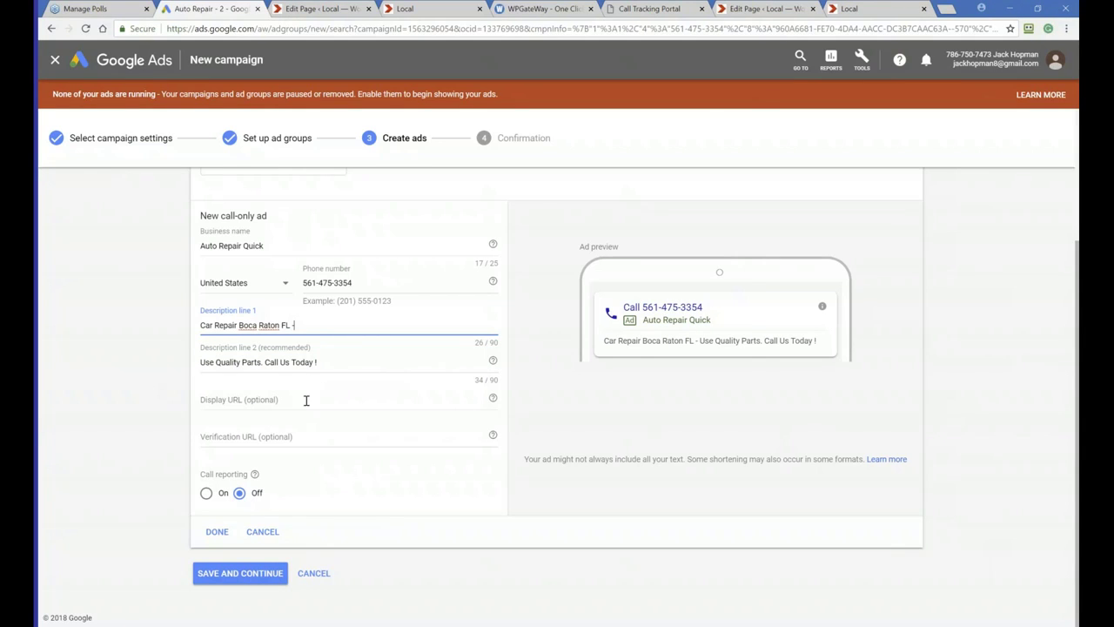
Copy the auto-repair-nearme.com domain from the WPGateWay domain list and paste it as the ad's display URL
click(546, 11)
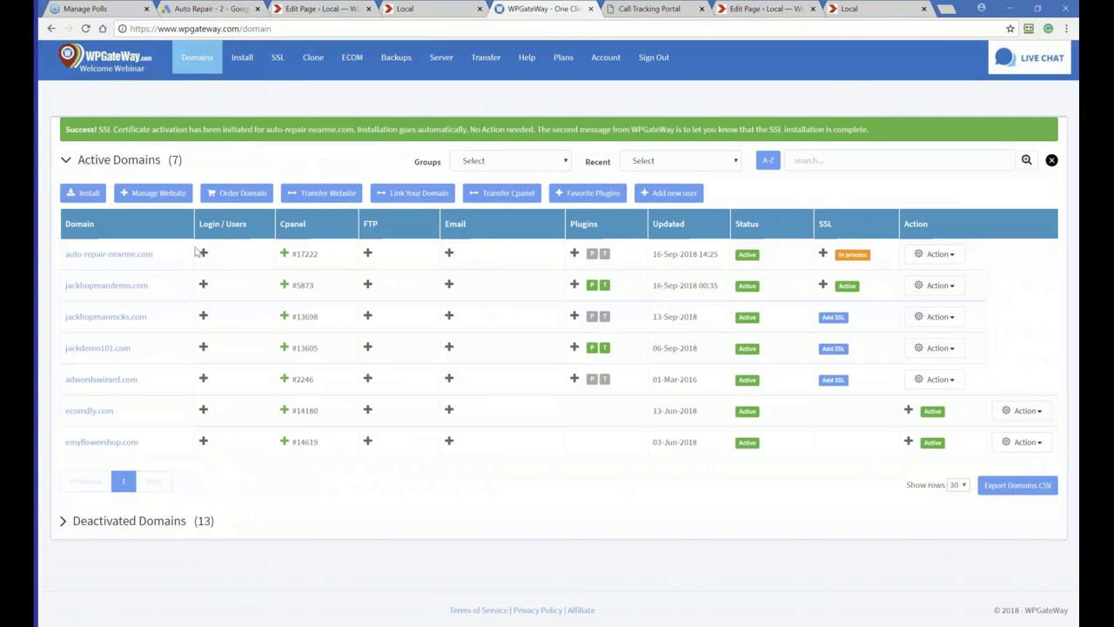
drag(168, 259, 66, 253)
key(ctrl+c)
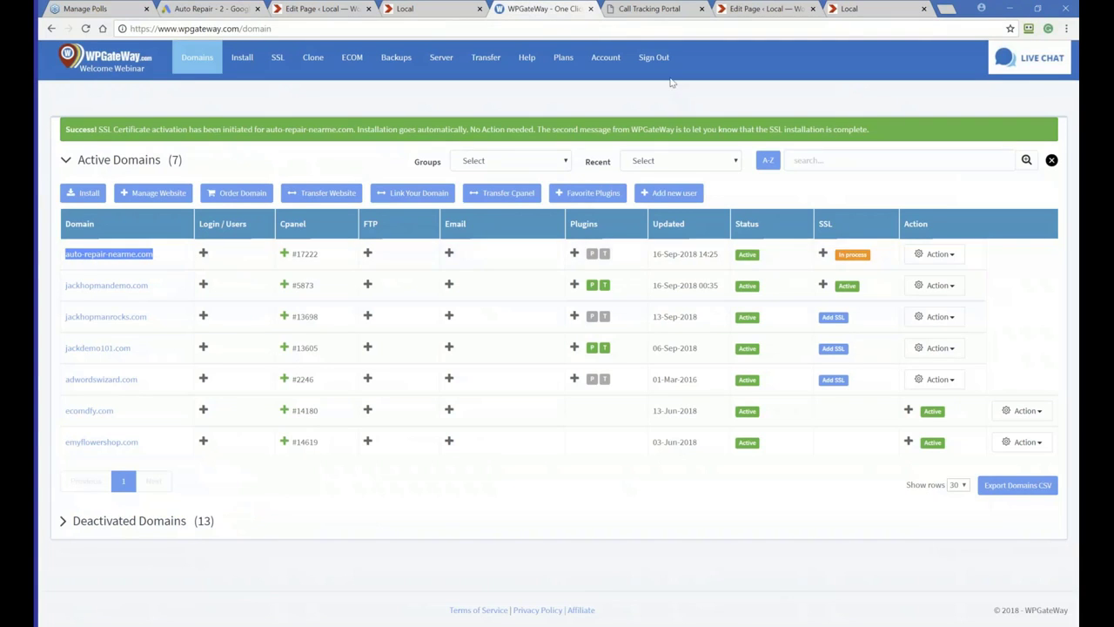
click(207, 9)
click(237, 396)
key(ctrl+v)
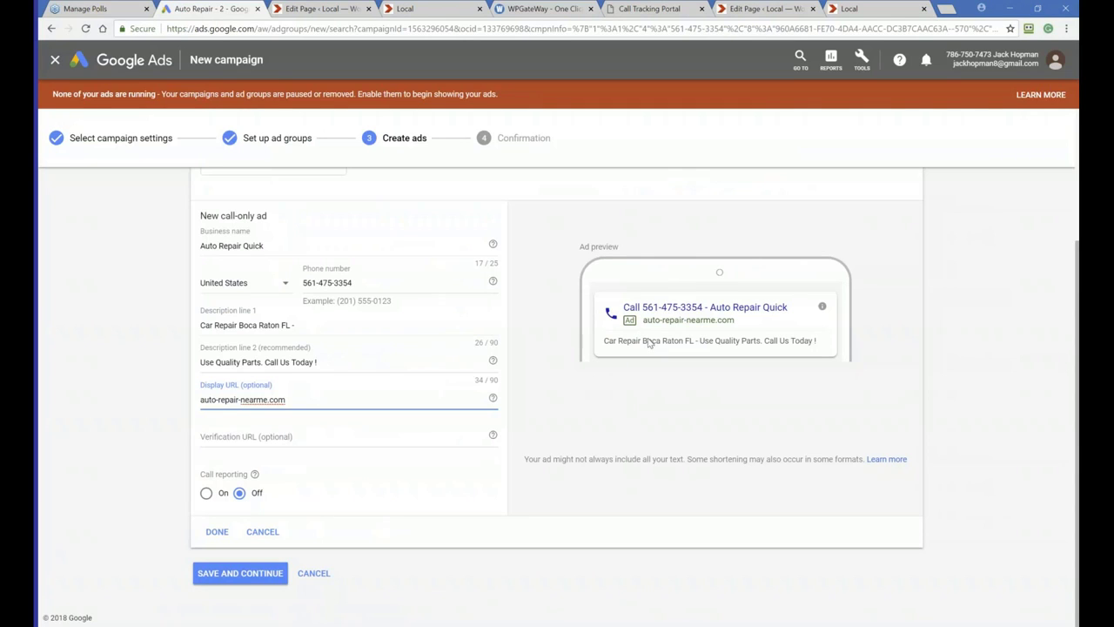
Paste auto-repair-nearme.com as the verification URL and turn call reporting on
click(269, 433)
key(ctrl+v)
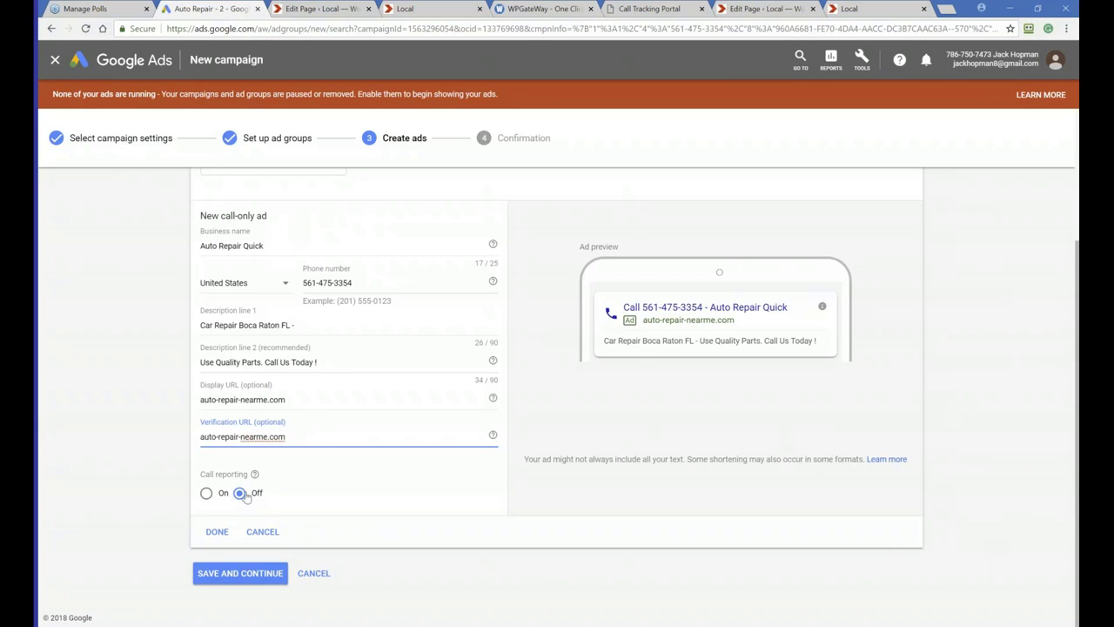
click(207, 494)
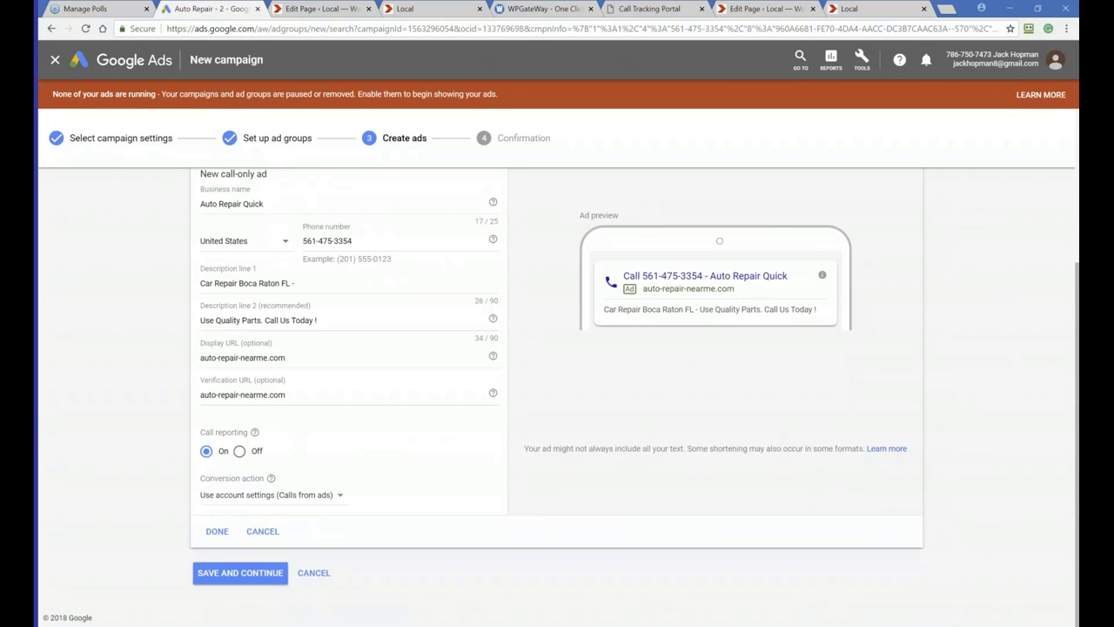
Finish the call-only ad, complete the campaign setup, and open the campaign's negative keywords
click(216, 531)
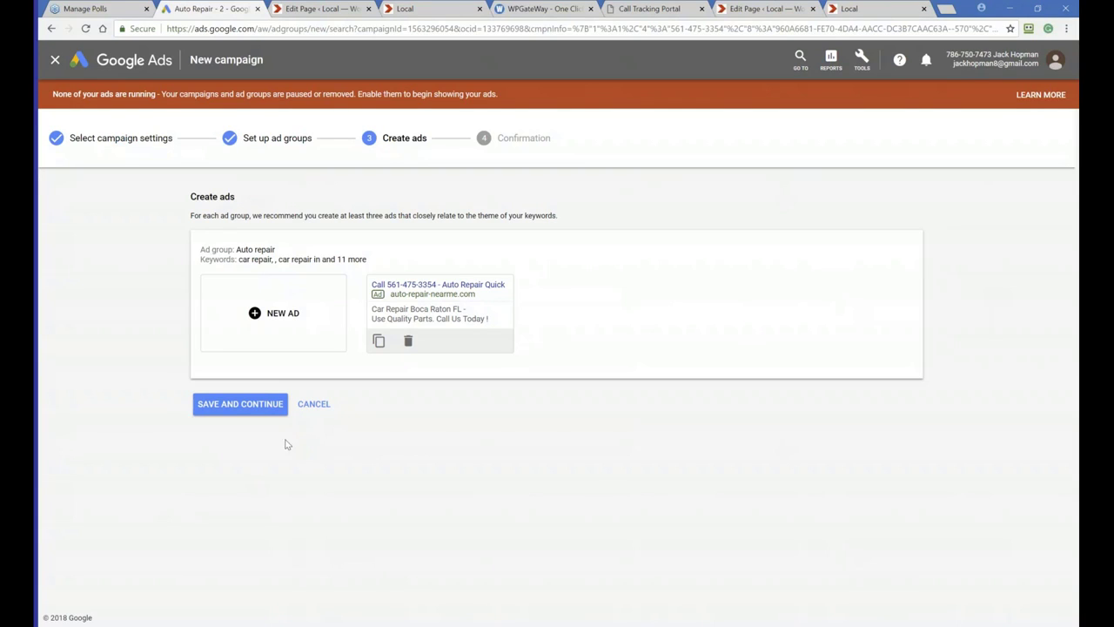
click(247, 405)
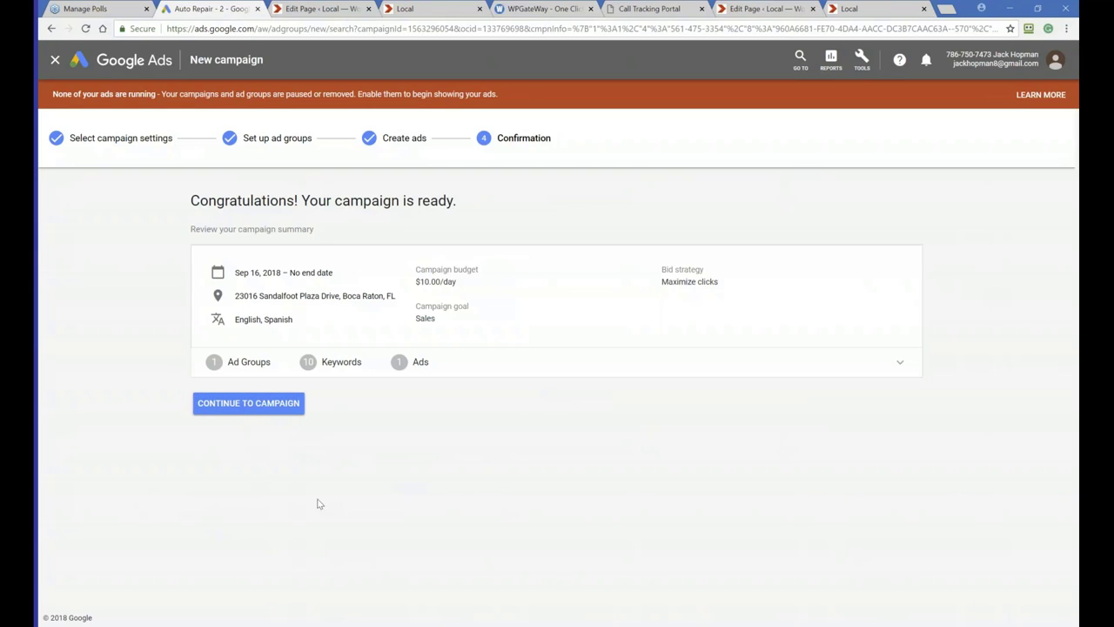
click(222, 402)
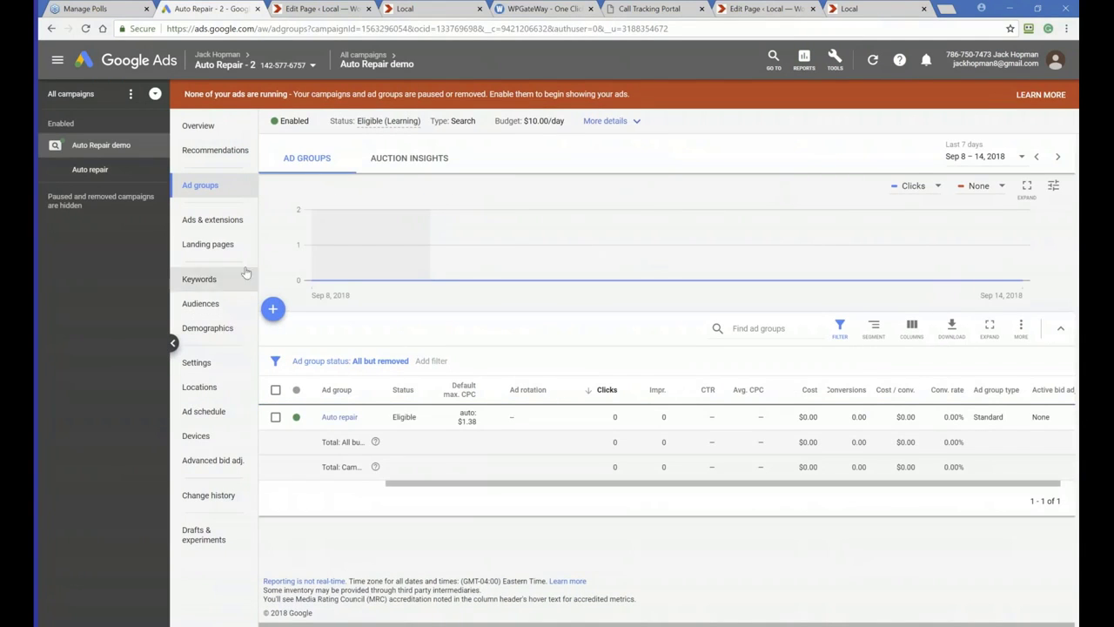
click(196, 279)
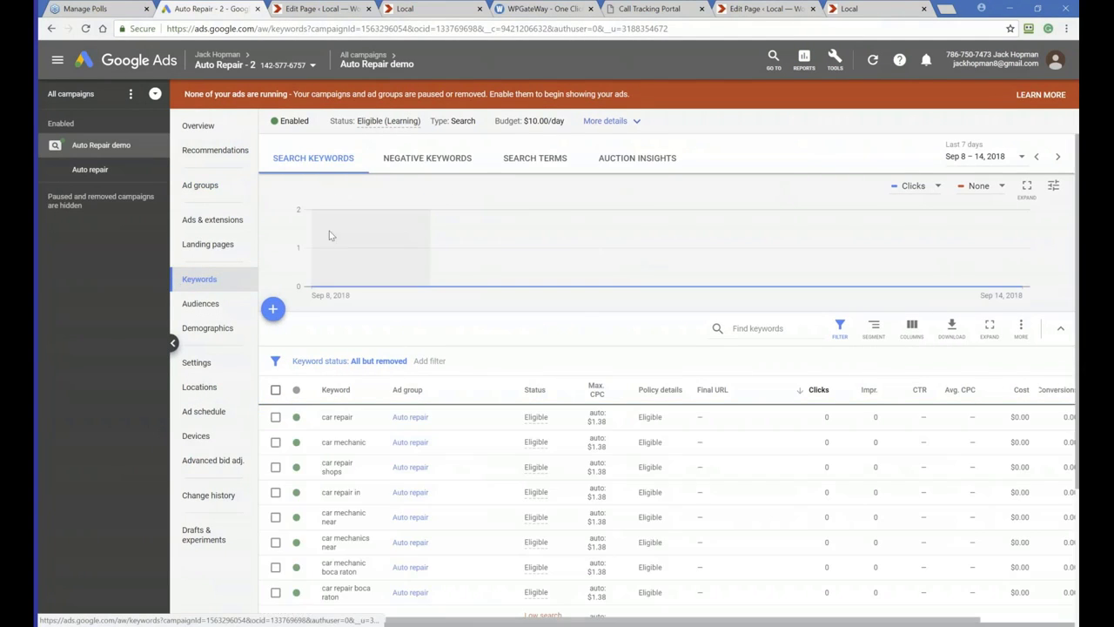
click(415, 158)
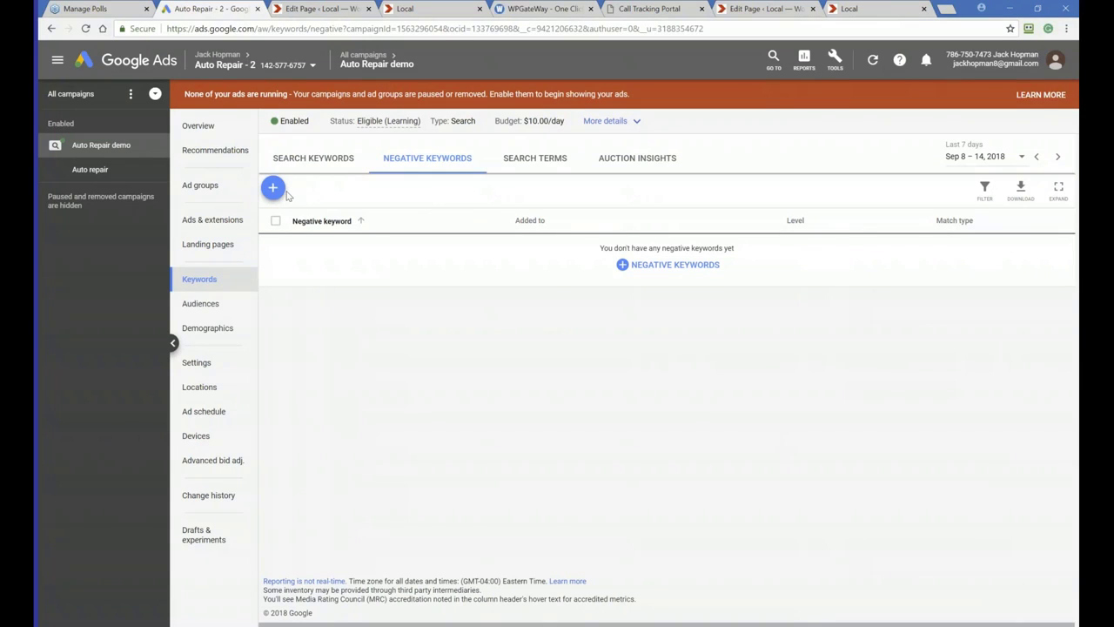
Add campaign negative keywords book, books, equipement, tool, tools, video, youtube, info, job and salary, one per line
click(273, 188)
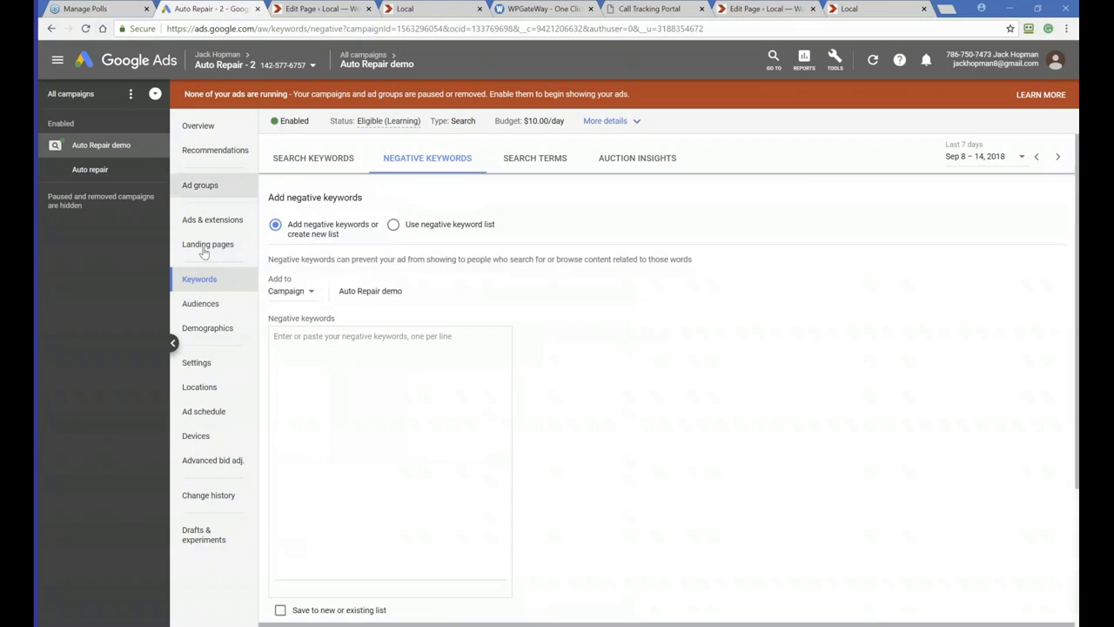
click(303, 351)
text(book)
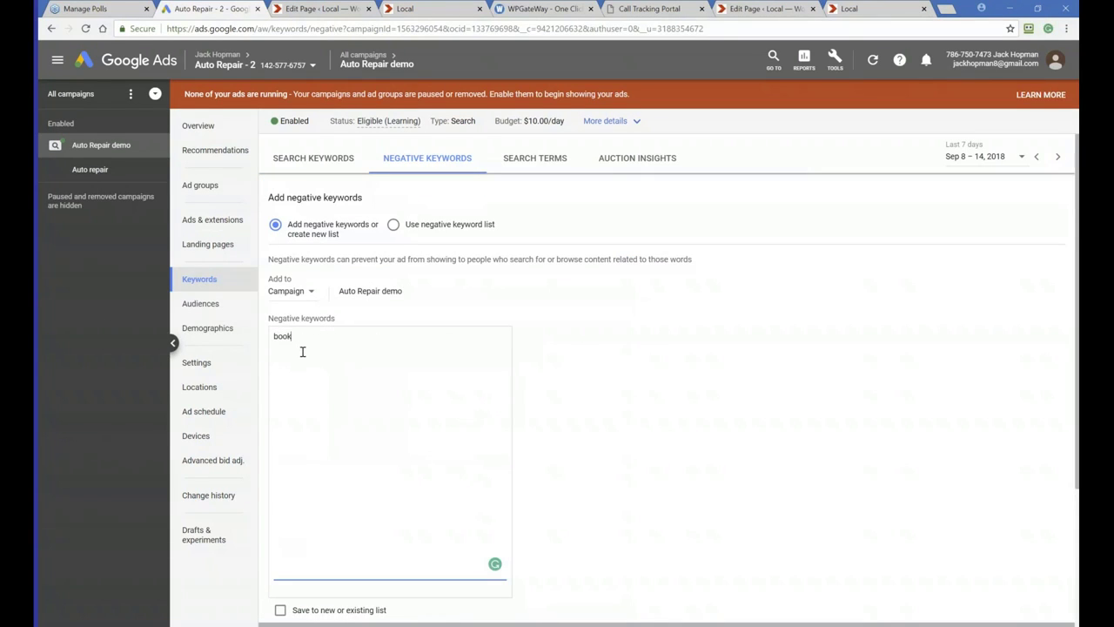
text( books eau)
key(BackSpace)
key(BackSpace)
text(quipement)
key(Return)
text(tool )
text(tools)
key(Return)
text(bi)
key(BackSpace)
key(BackSpace)
text(video )
text(yout)
text(ube)
key(Return)
text(info)
key(Return)
text(job)
key(Return)
text(salary)
key(Return)
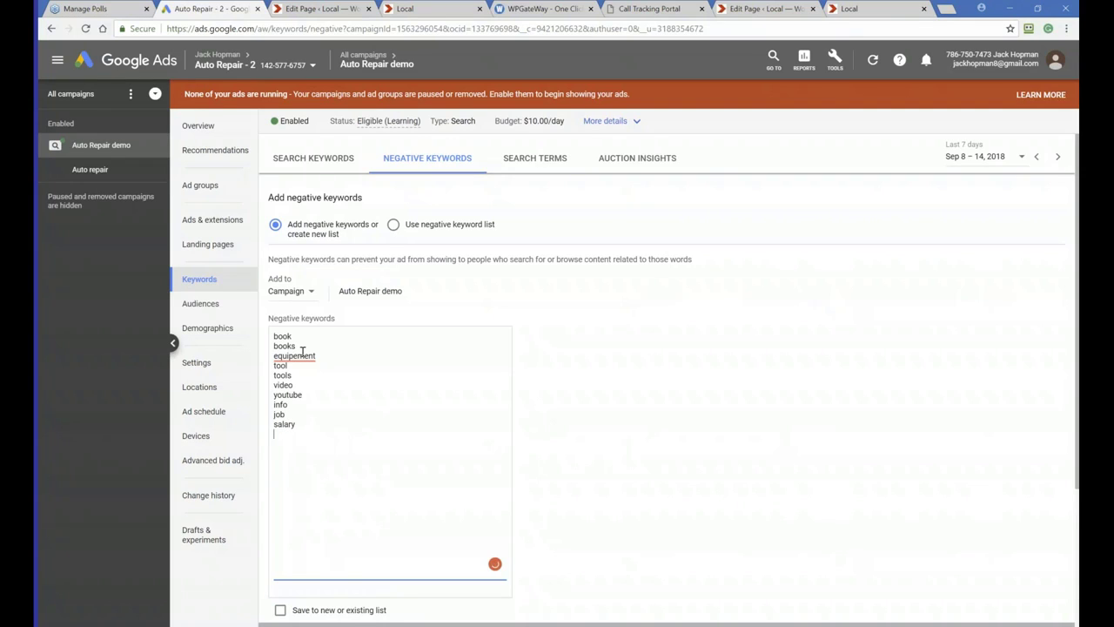
Correct the misspelled negative keyword "equipement" to "equipment" using the spelling suggestion
right_click(302, 350)
click(293, 356)
right_click(292, 356)
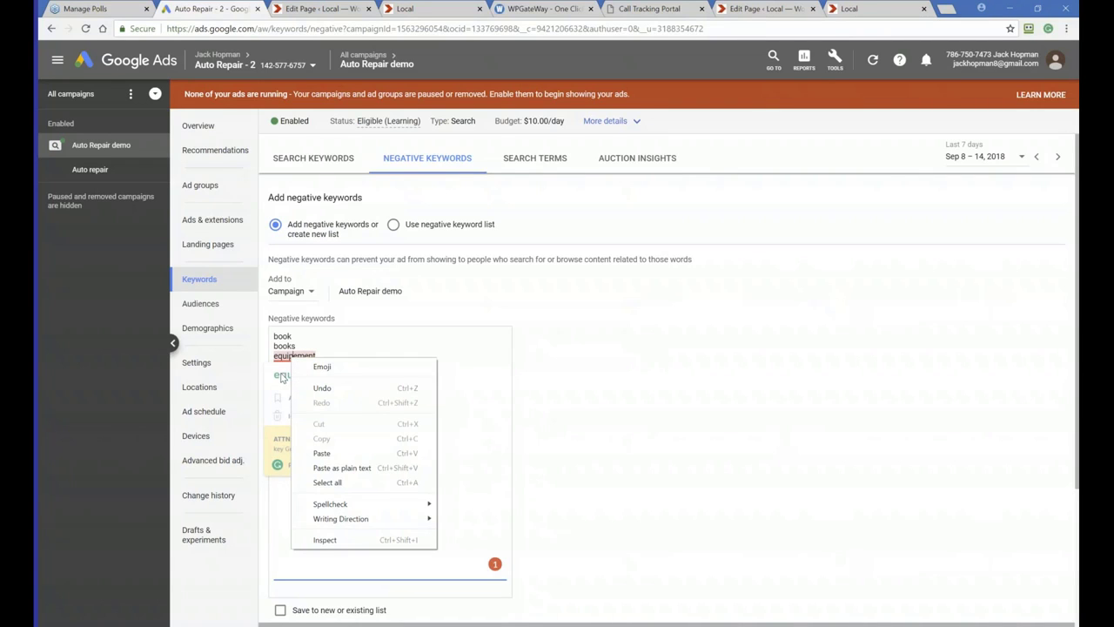
click(284, 376)
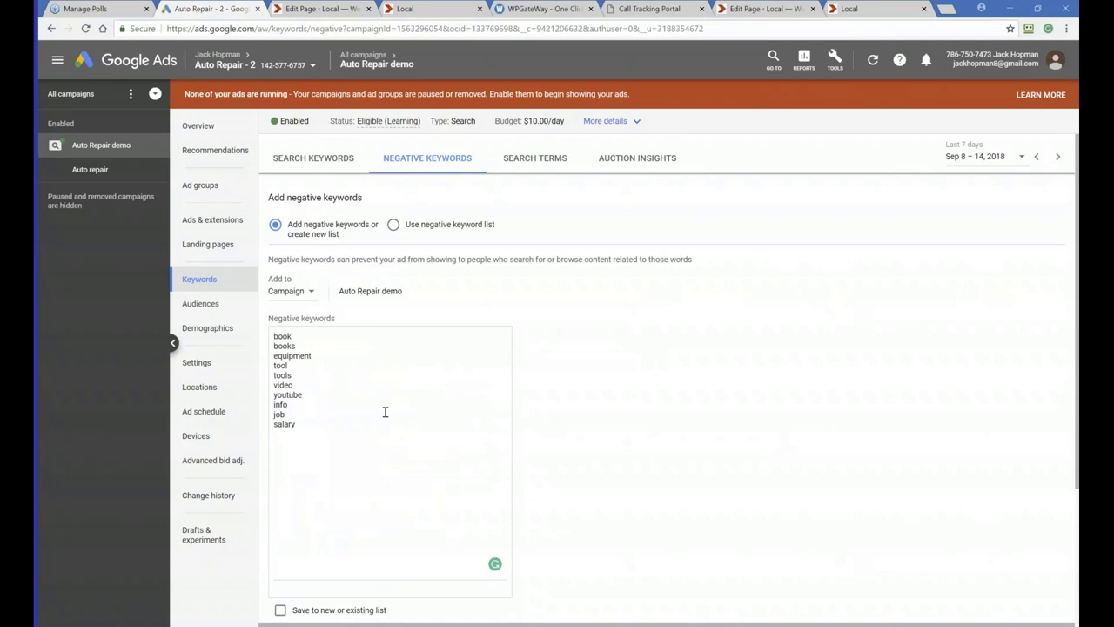
scroll(384, 411, down, 3)
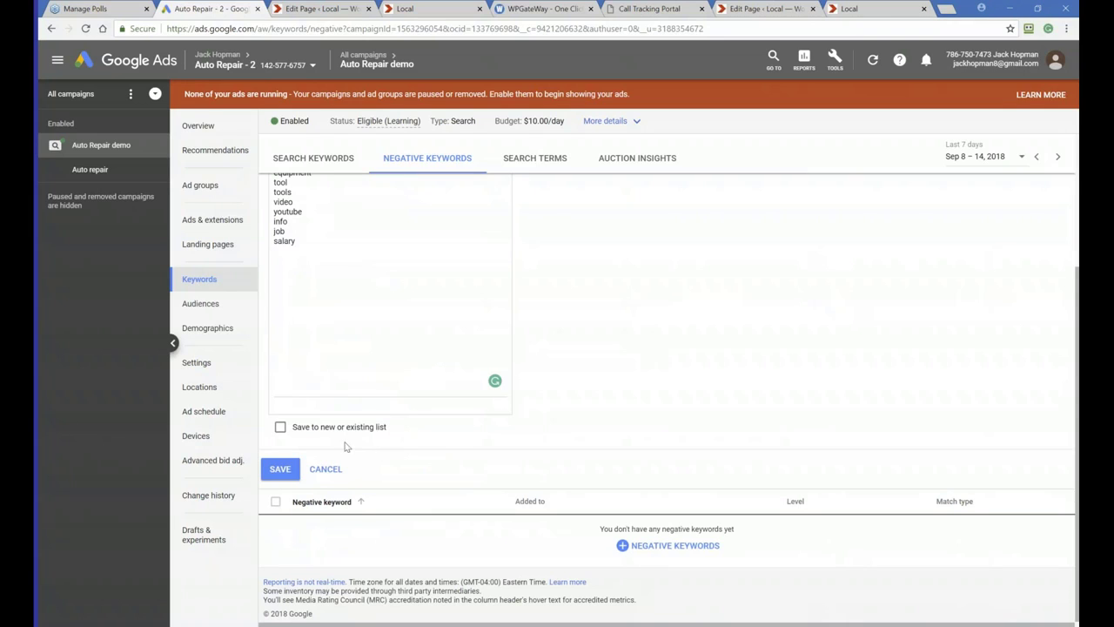
Save the campaign negative keywords without adding them to a new or existing list
click(281, 427)
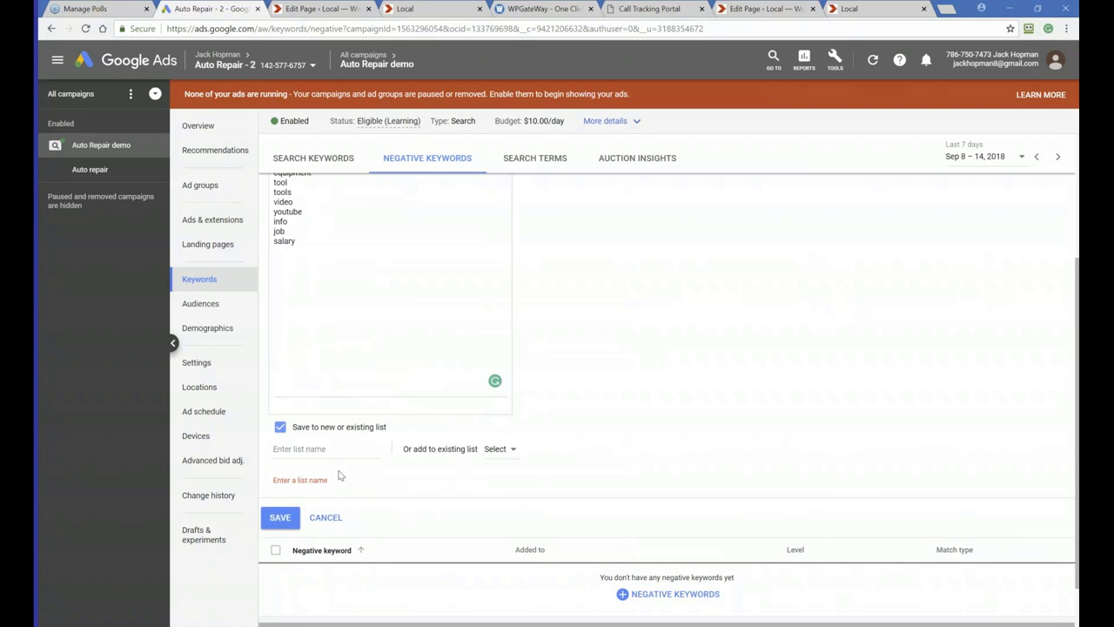
click(283, 428)
click(282, 469)
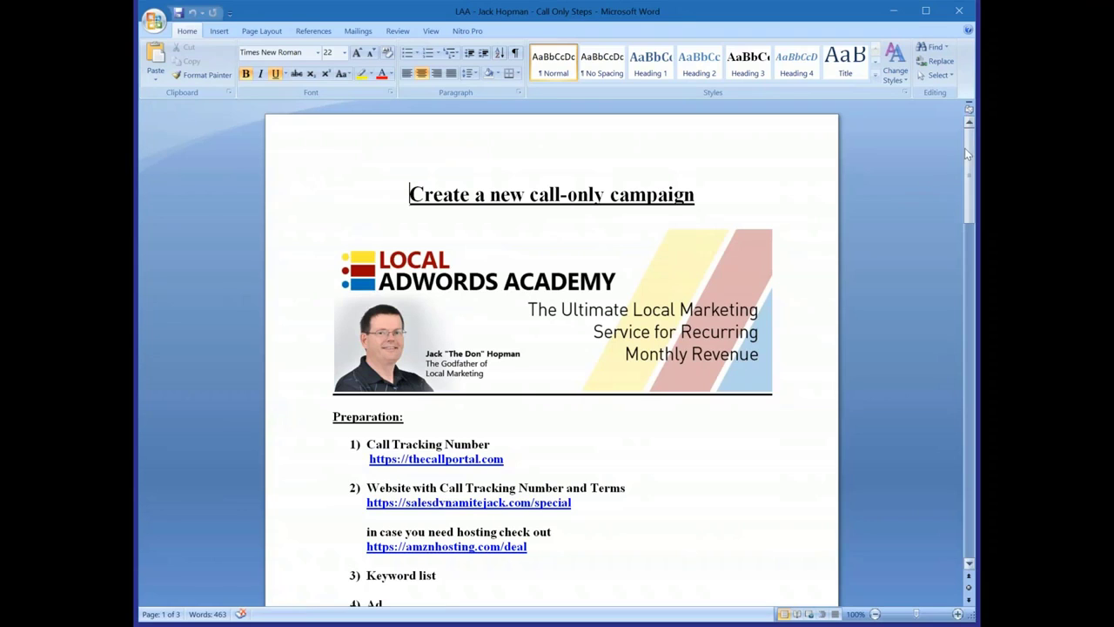
Switch to the call-only steps document and review its preparation list, highlighting the Keyword list and Negative keyword list items
scroll(600, 313, down, 2)
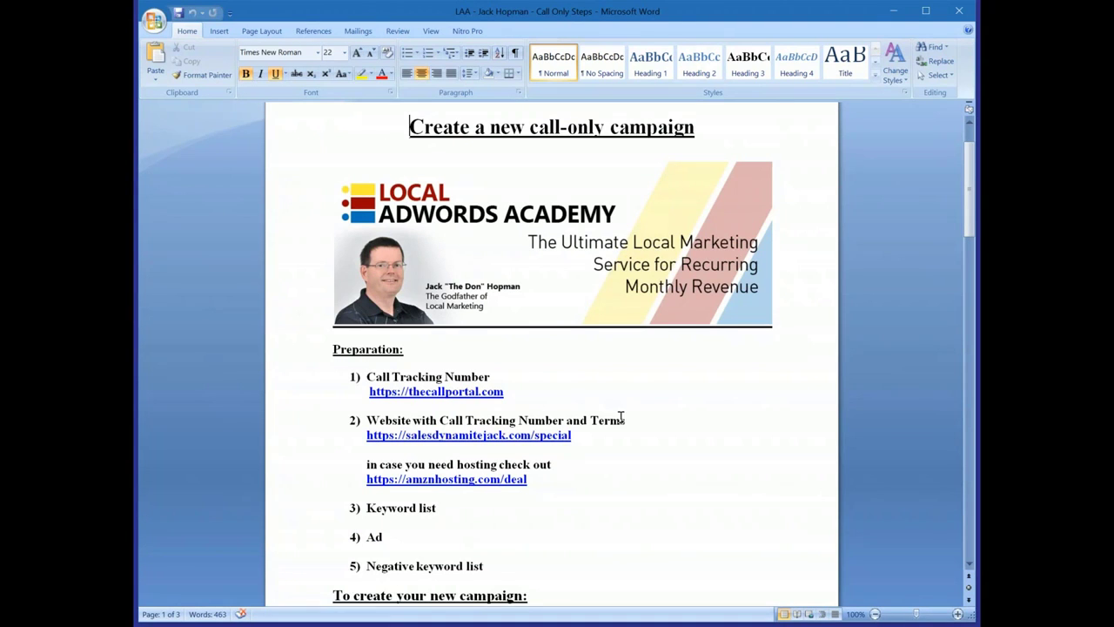
scroll(620, 419, down, 1)
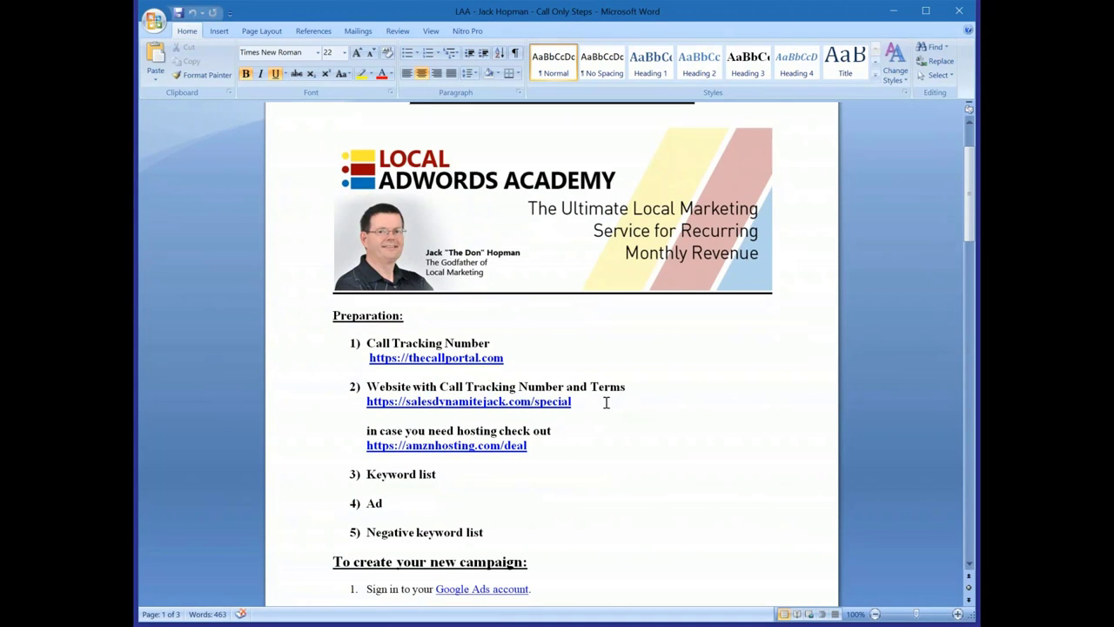
scroll(607, 402, down, 3)
drag(435, 373, 367, 372)
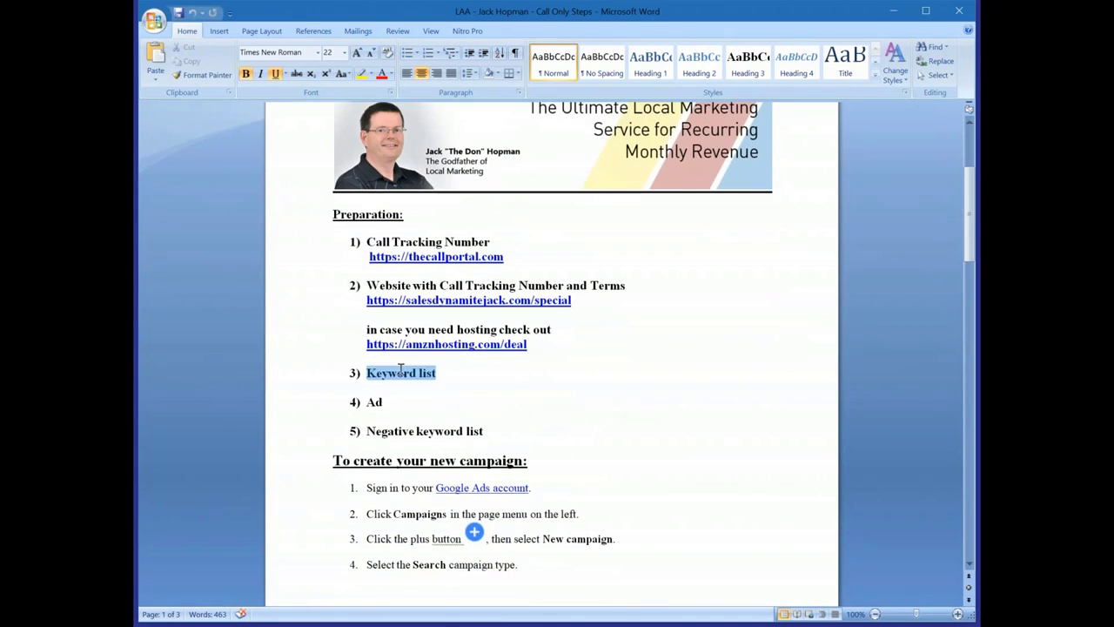
scroll(479, 414, down, 1)
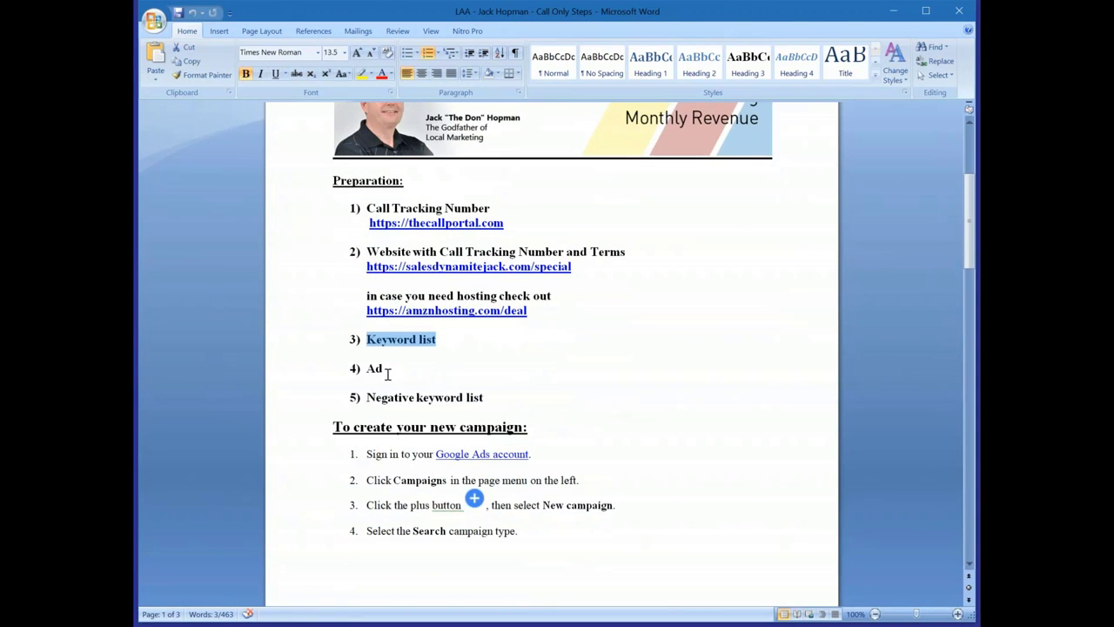
drag(497, 399, 366, 398)
scroll(444, 399, down, 1)
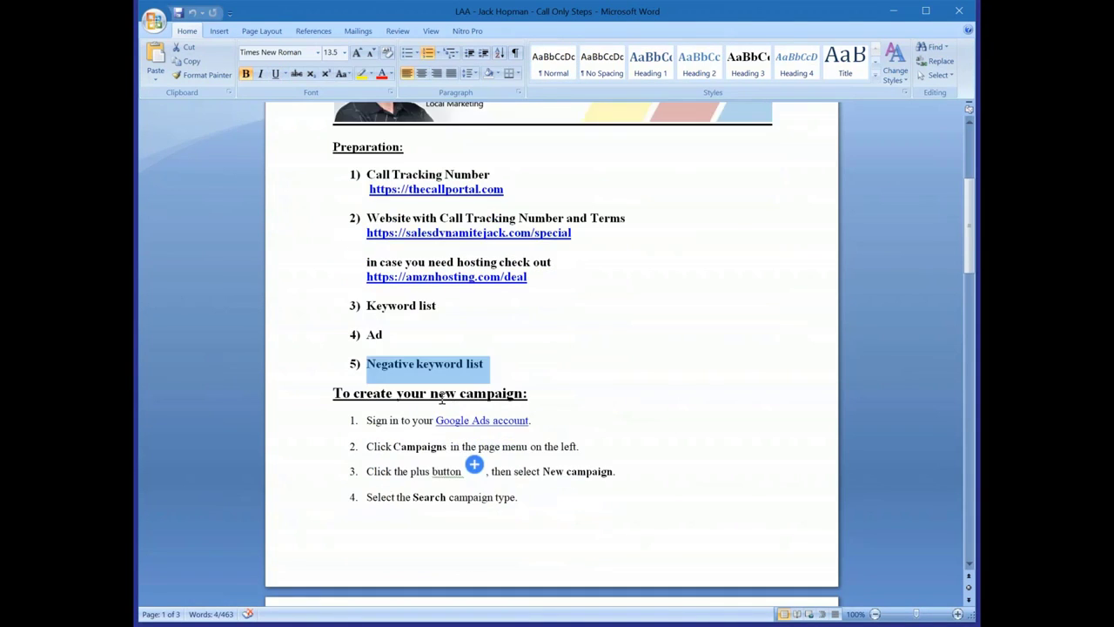
Read through the campaign, ad group and ad creation instructions in the checklist document
scroll(372, 408, down, 2)
scroll(365, 359, down, 1)
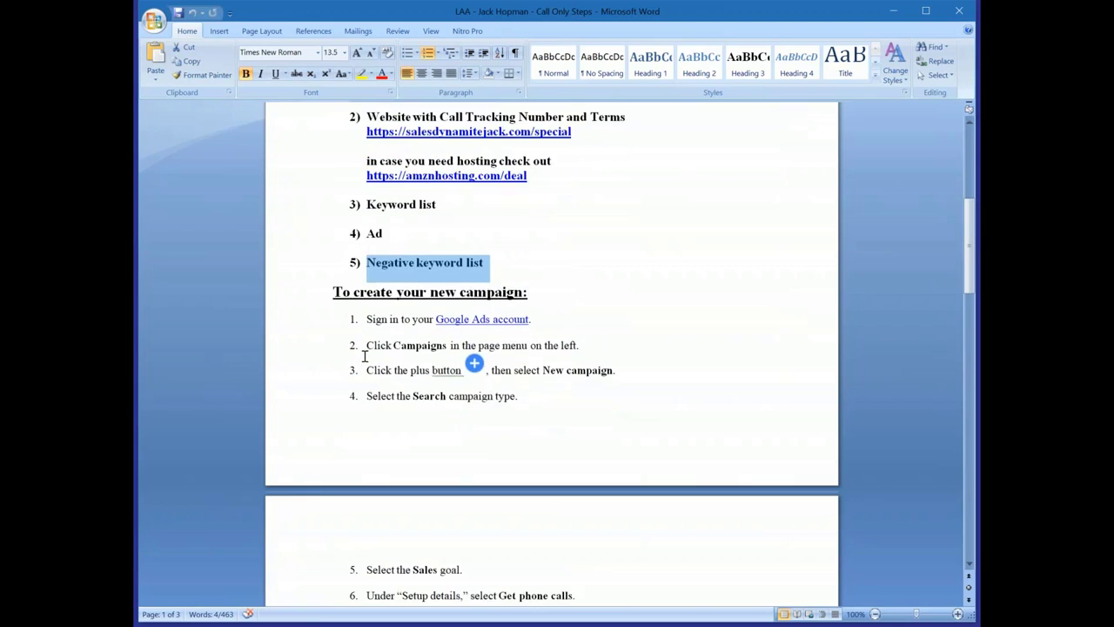
scroll(365, 334, down, 1)
scroll(445, 275, down, 1)
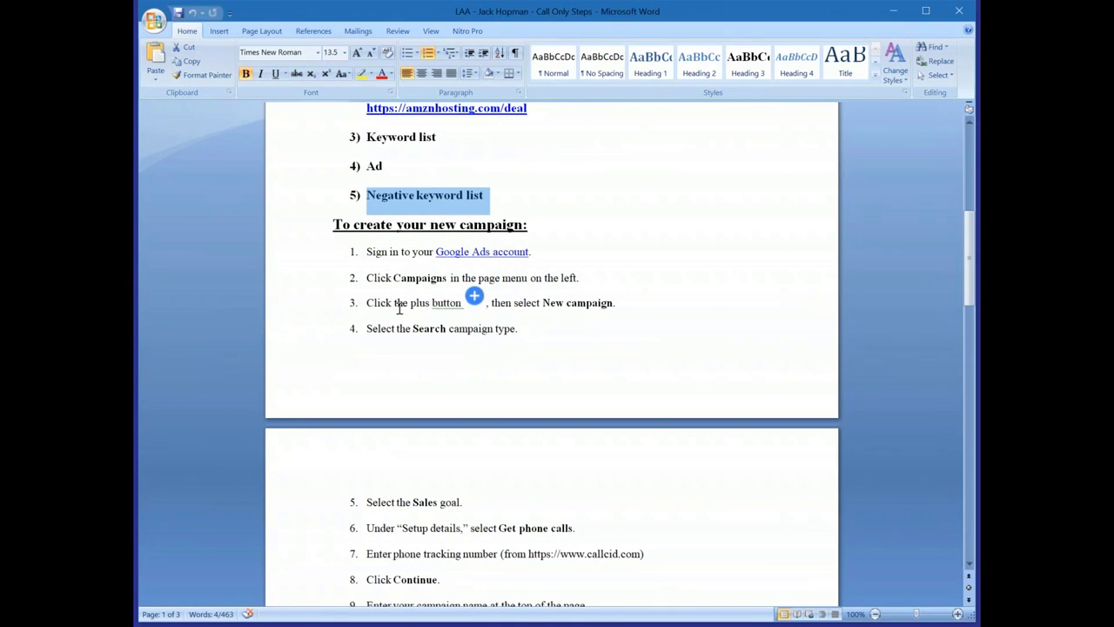
scroll(425, 313, down, 4)
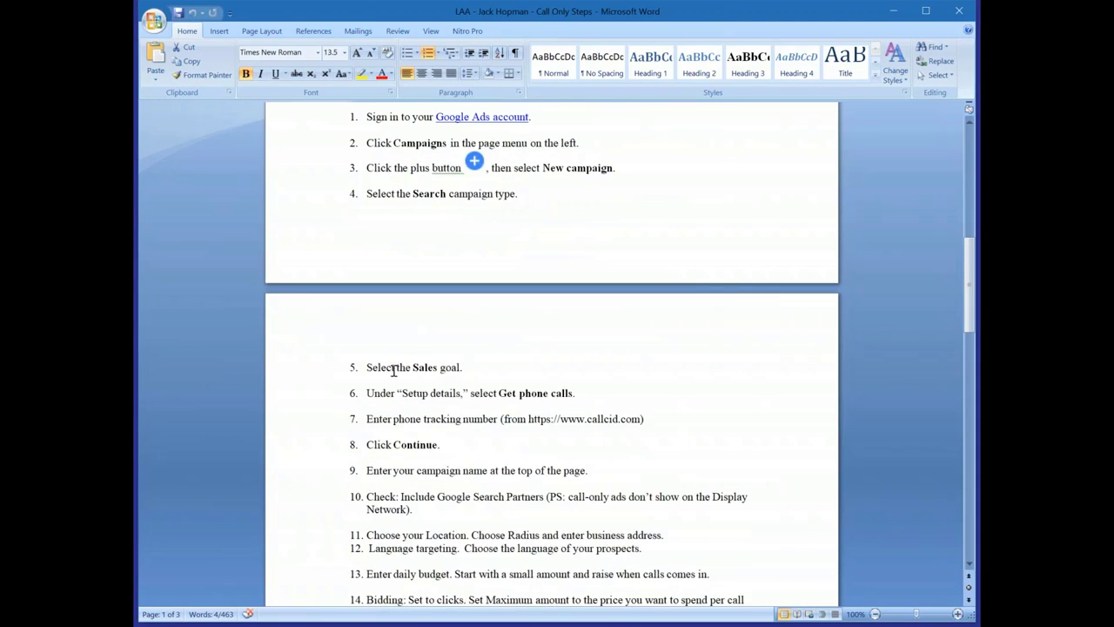
scroll(393, 370, down, 6)
scroll(418, 335, down, 10)
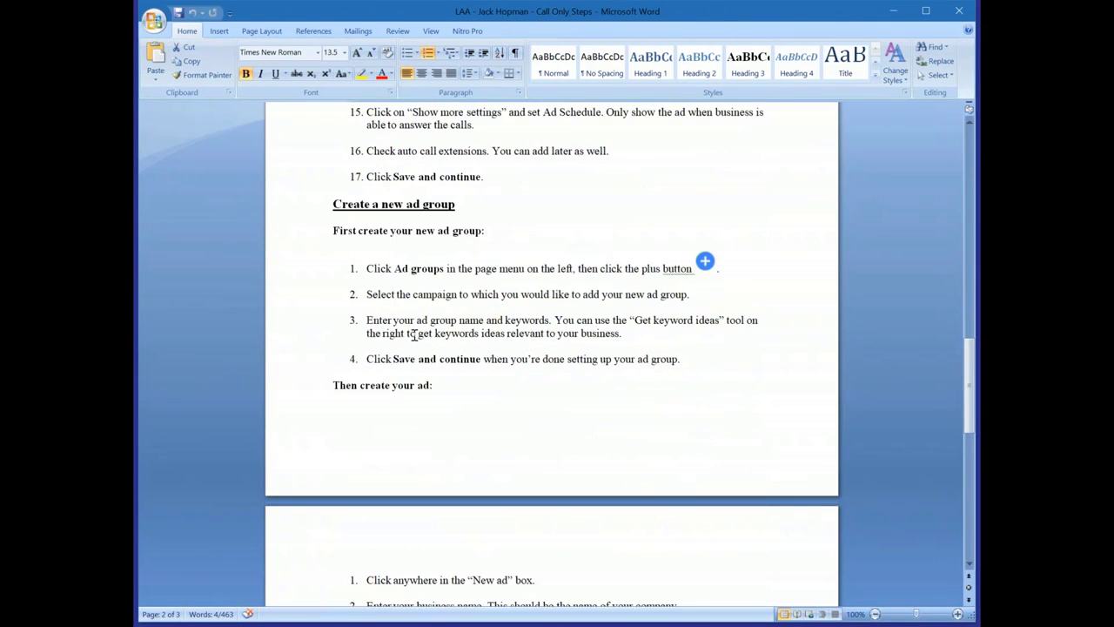
scroll(414, 334, down, 10)
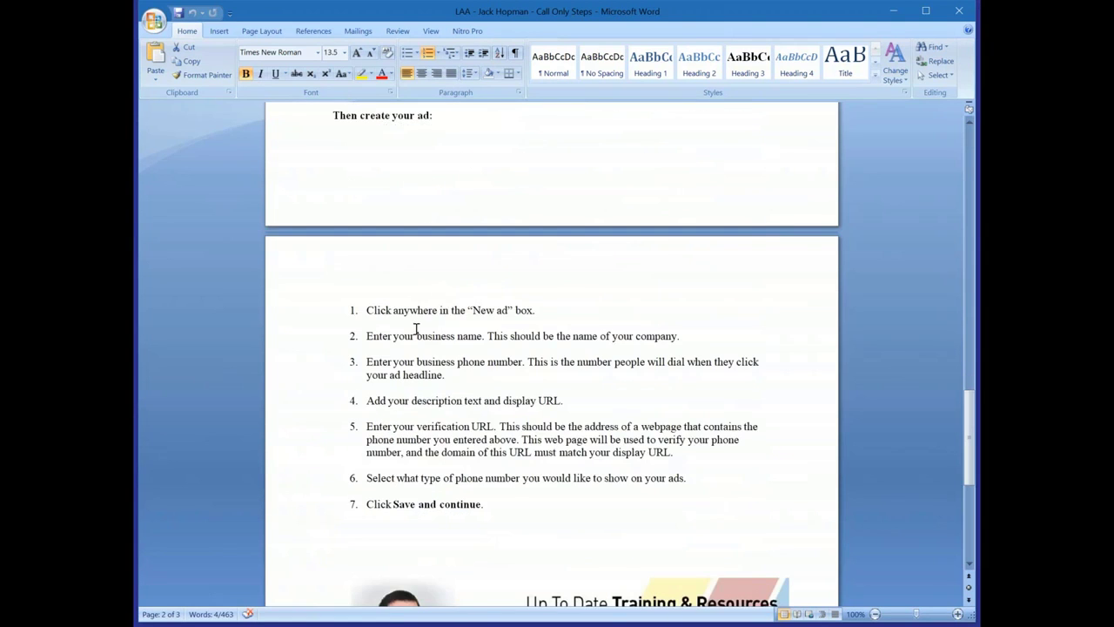
scroll(416, 329, up, 4)
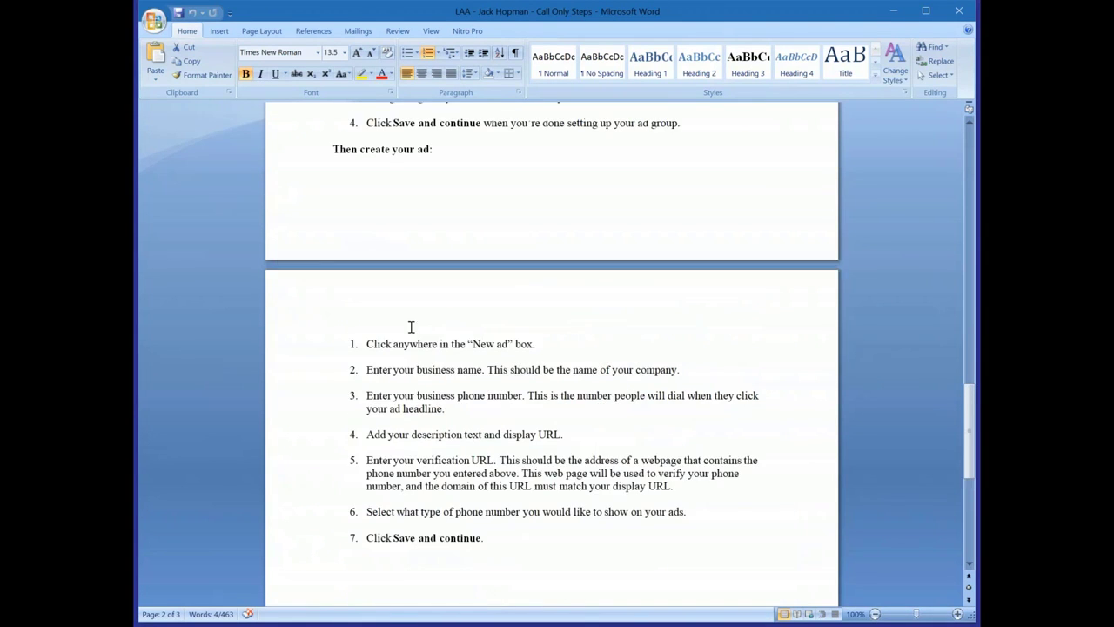
scroll(420, 306, up, 17)
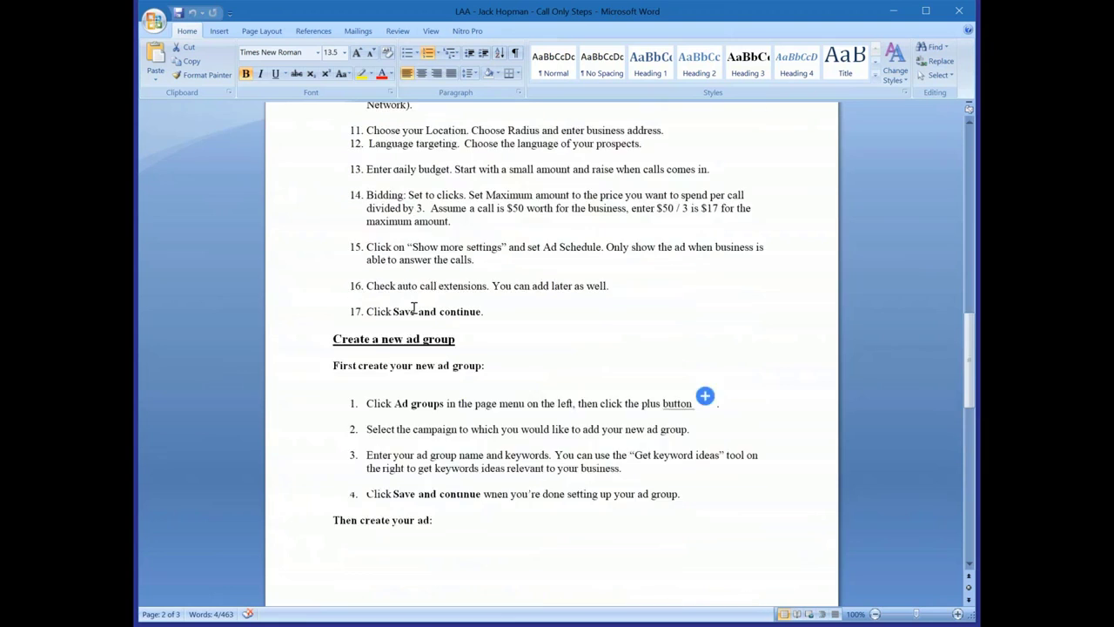
scroll(420, 299, up, 18)
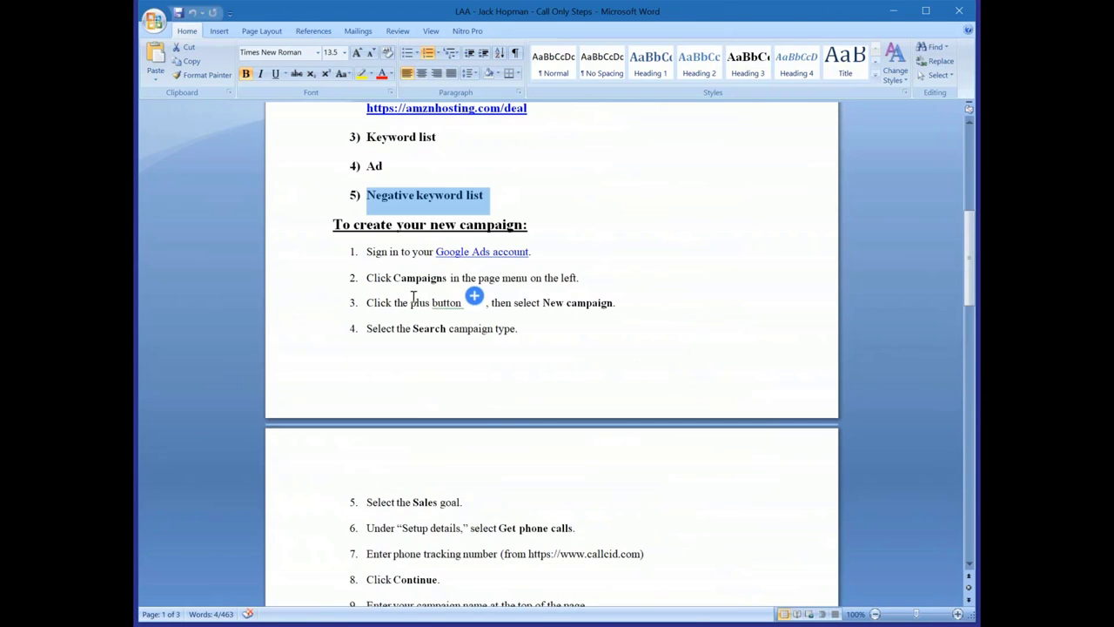
scroll(552, 348, up, 3)
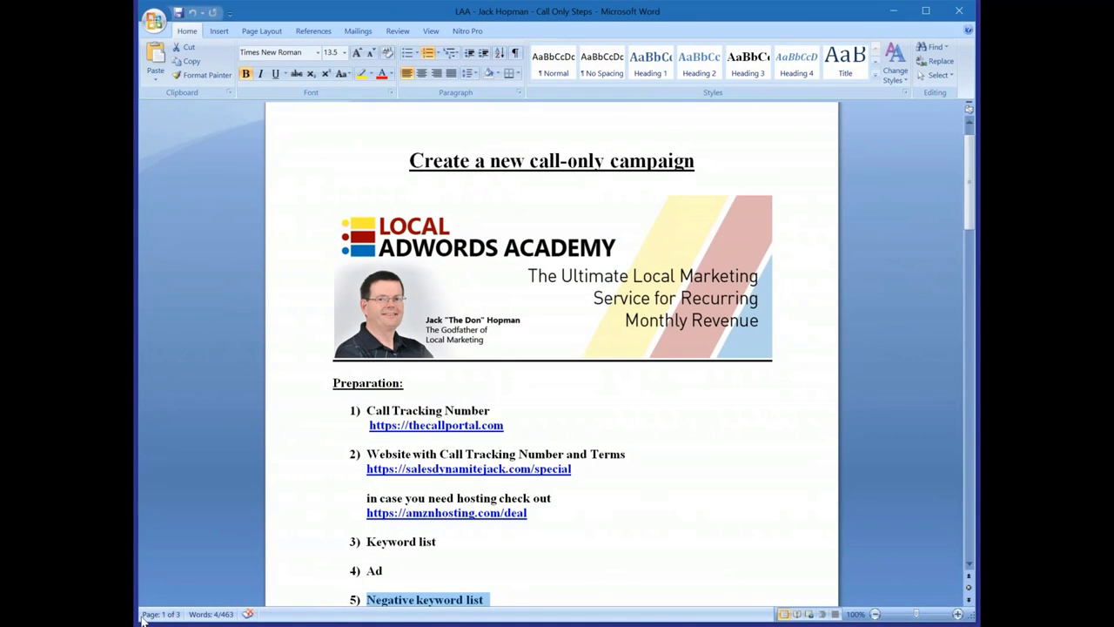
key(alt+Tab)
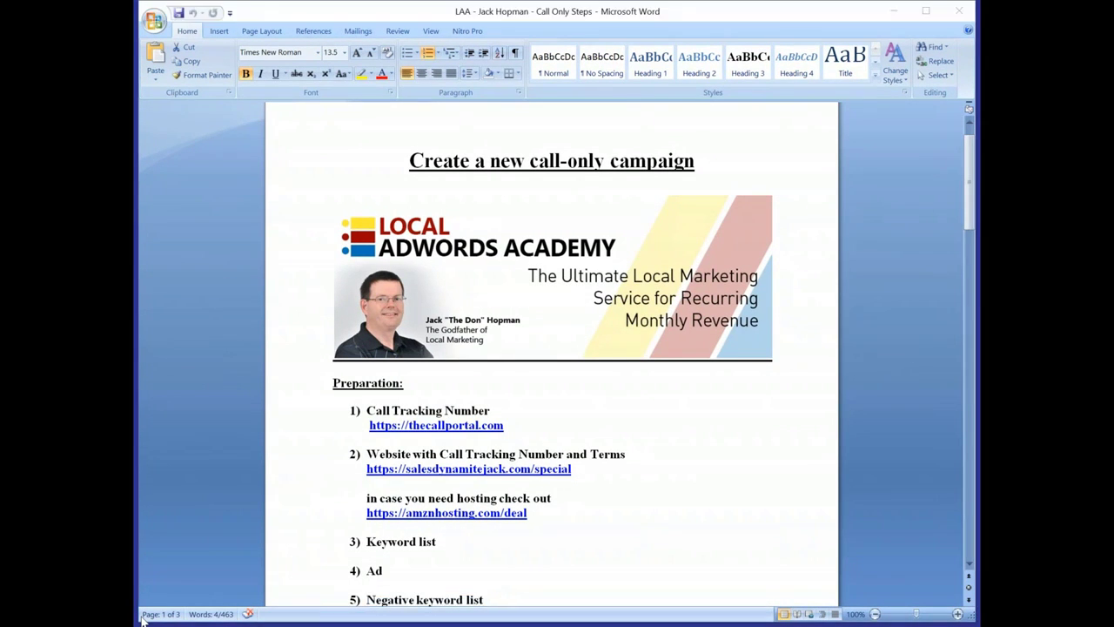